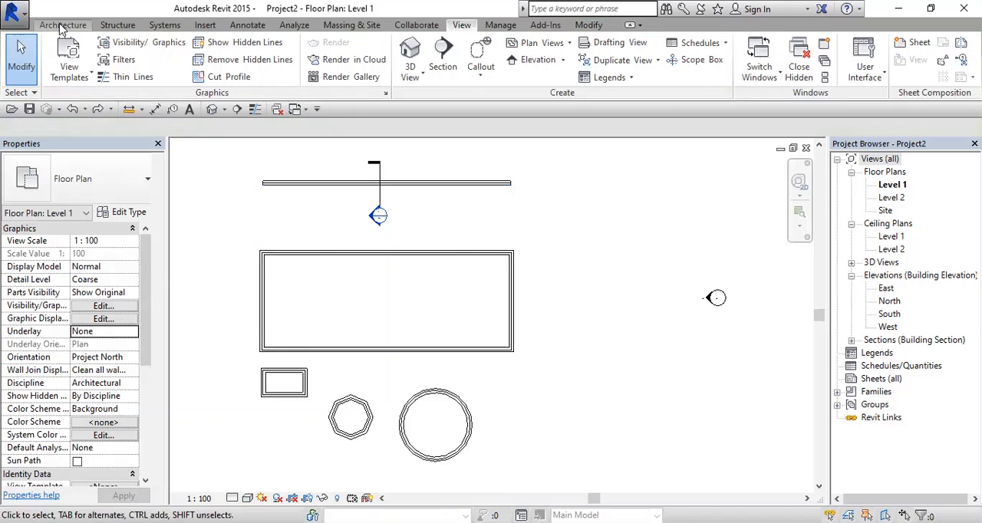
Step: Start the Wall tool with the basic wall type Generic - 300mm
click(61, 27)
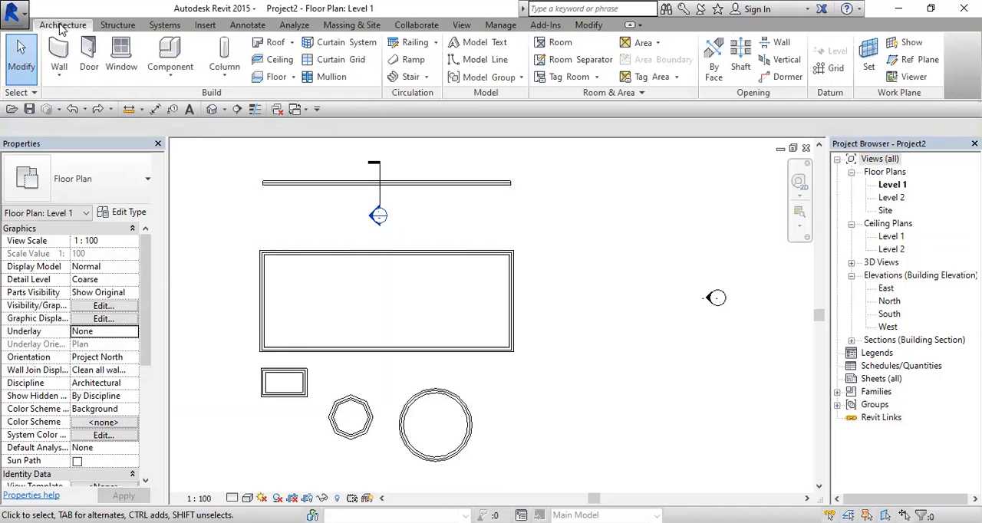
click(59, 50)
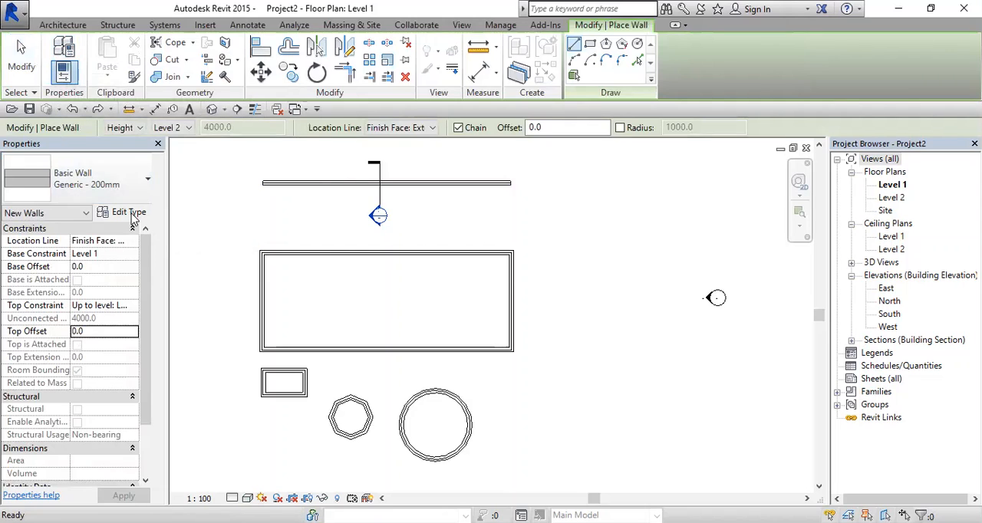
click(127, 186)
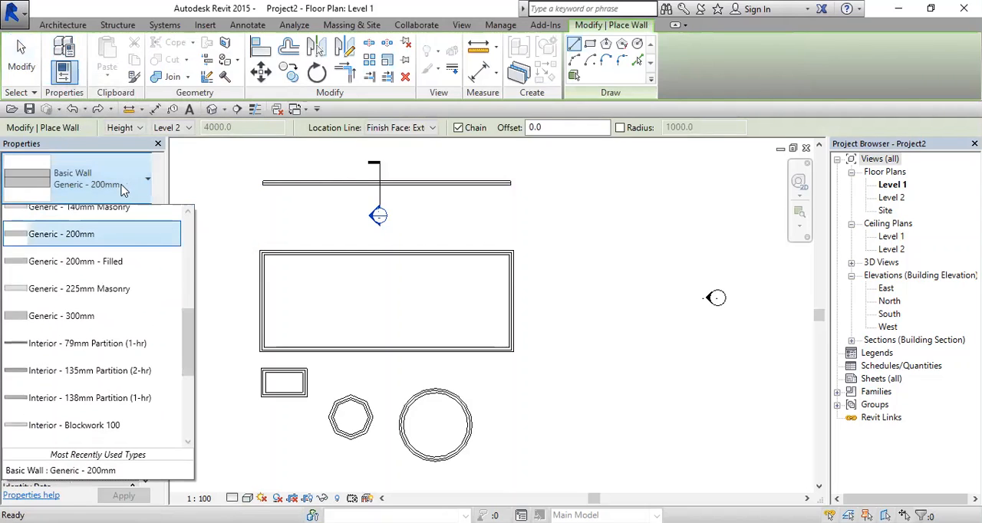
click(105, 328)
Step: Duplicate the Generic - 300mm wall type under the name Compound Wall
click(128, 212)
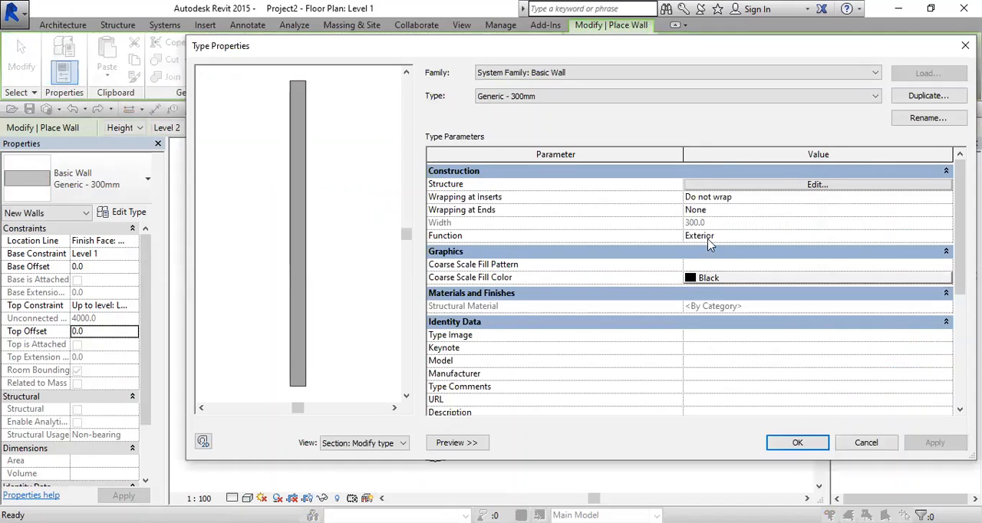
click(932, 100)
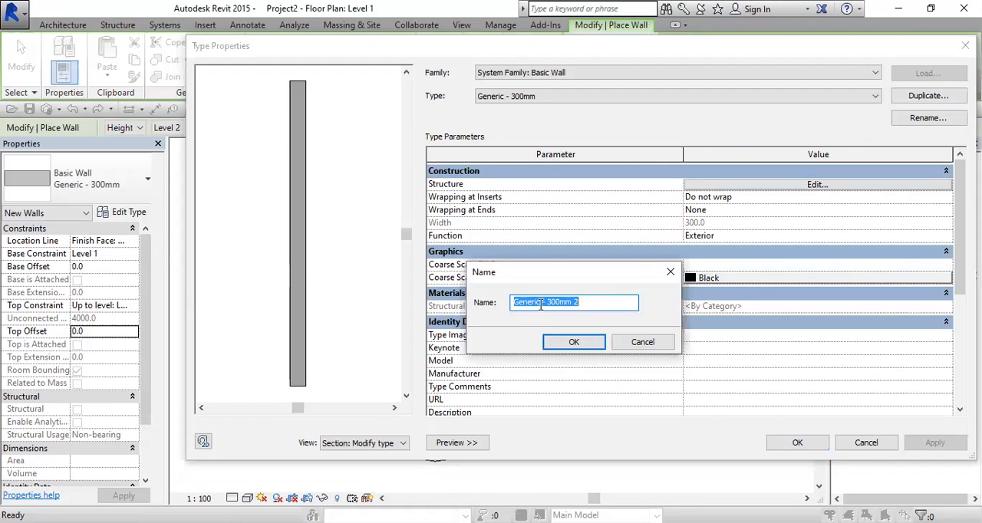
drag(541, 306, 484, 305)
text(Compound Wall)
key(BackSpace)
key(BackSpace)
key(BackSpace)
click(591, 343)
Step: Insert a 50 mm structure layer on the exterior side of the 300 mm layer in the Compound Wall assembly
click(720, 184)
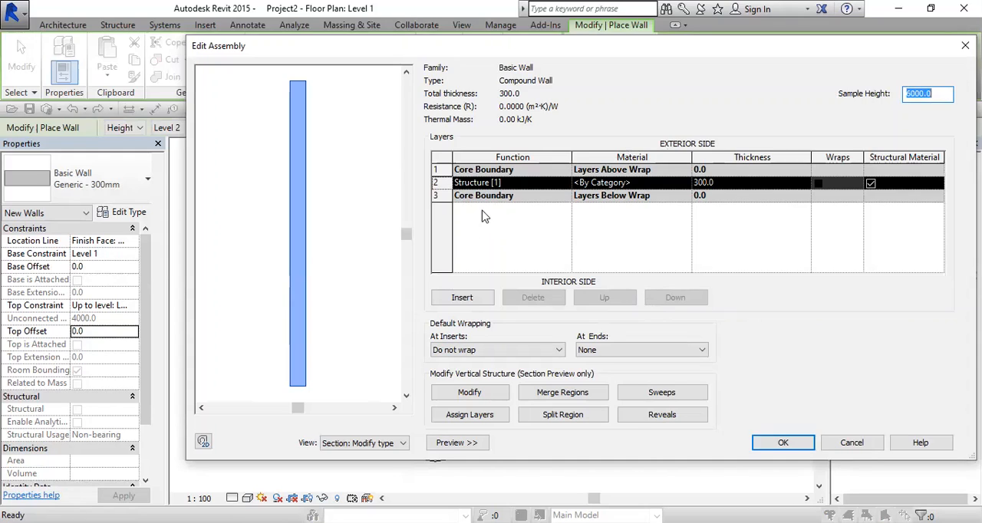
click(473, 298)
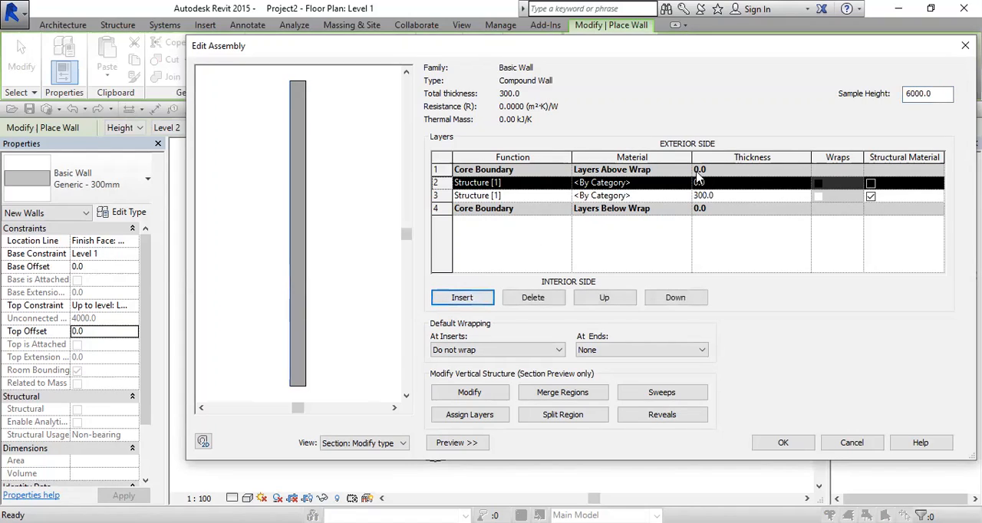
click(719, 182)
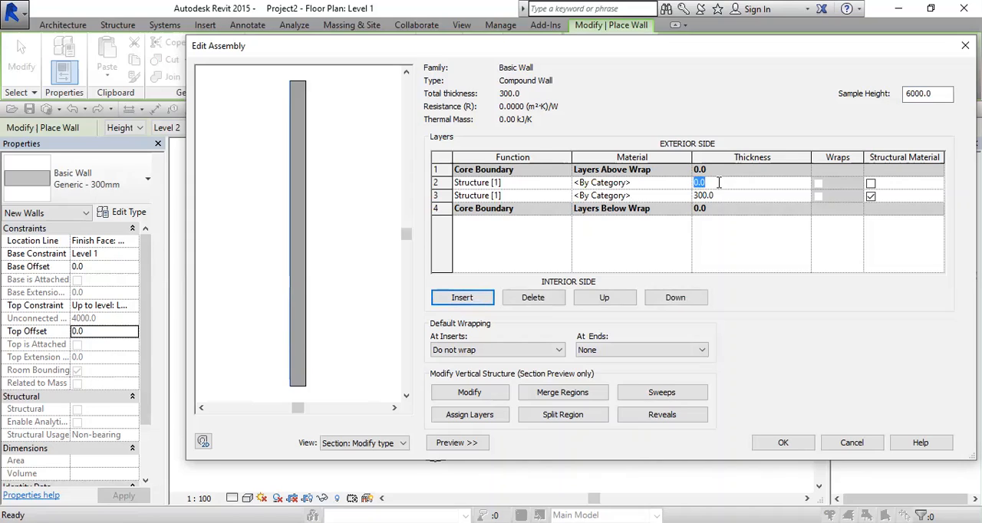
text(50)
key(Tab)
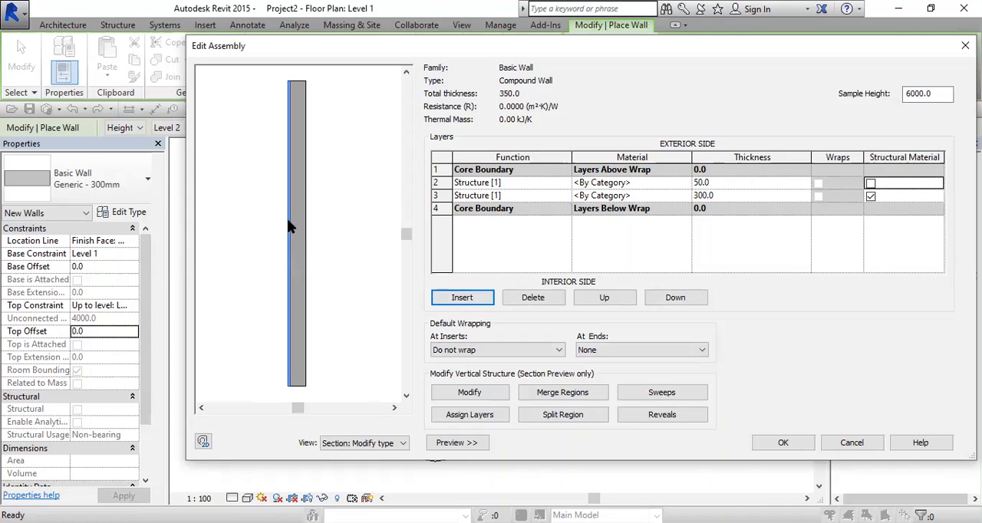
Step: Insert a 50 mm structure layer on the interior side of the 300 mm layer
scroll(286, 219, up, 2)
scroll(299, 239, up, 3)
middle_drag(302, 246, 259, 252)
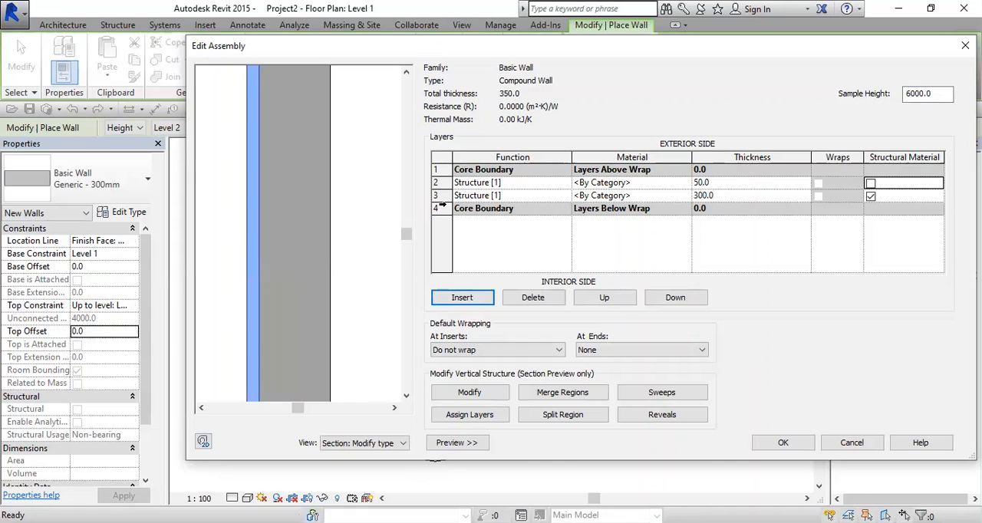
click(440, 203)
click(462, 299)
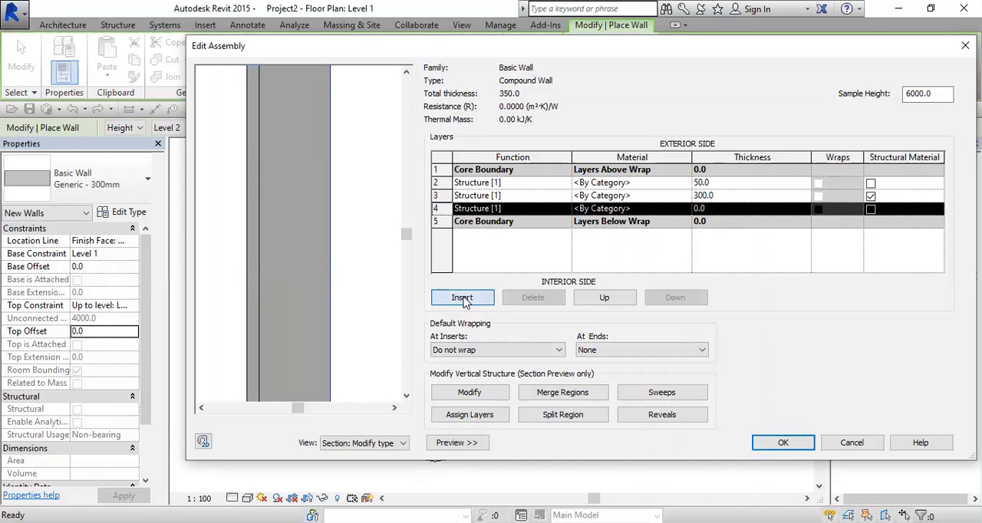
click(726, 204)
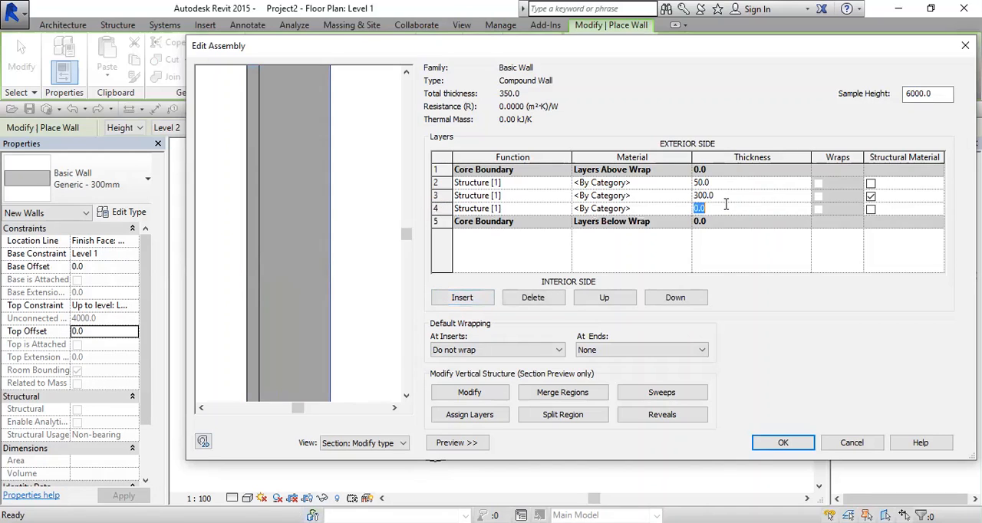
text(50)
key(Tab)
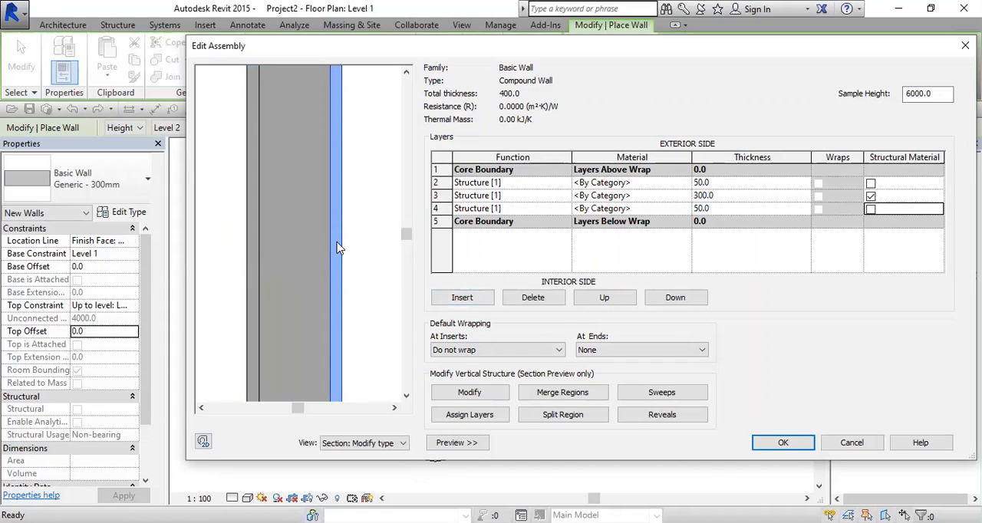
Step: Insert a 200 mm structure layer as the outermost layer on the exterior side, just inside the core boundary
scroll(345, 253, down, 4)
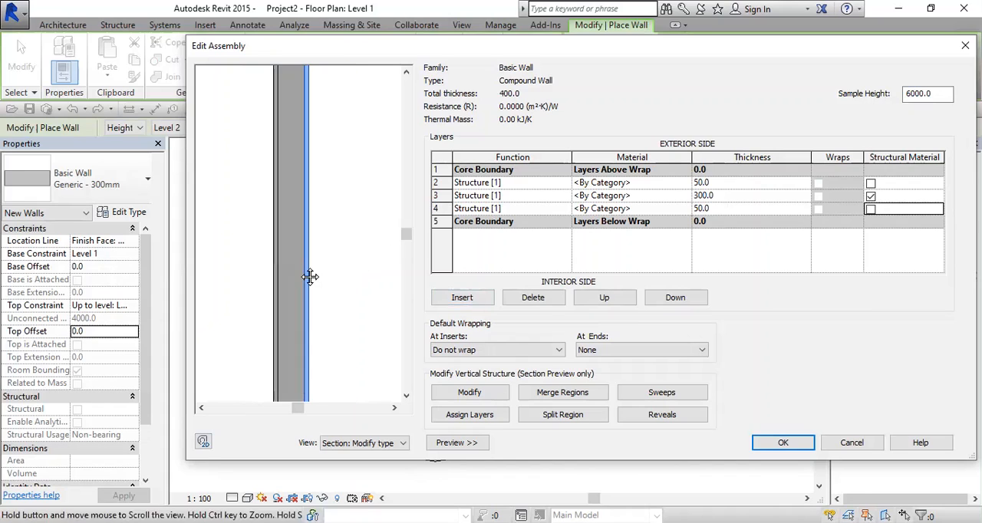
scroll(326, 261, up, 3)
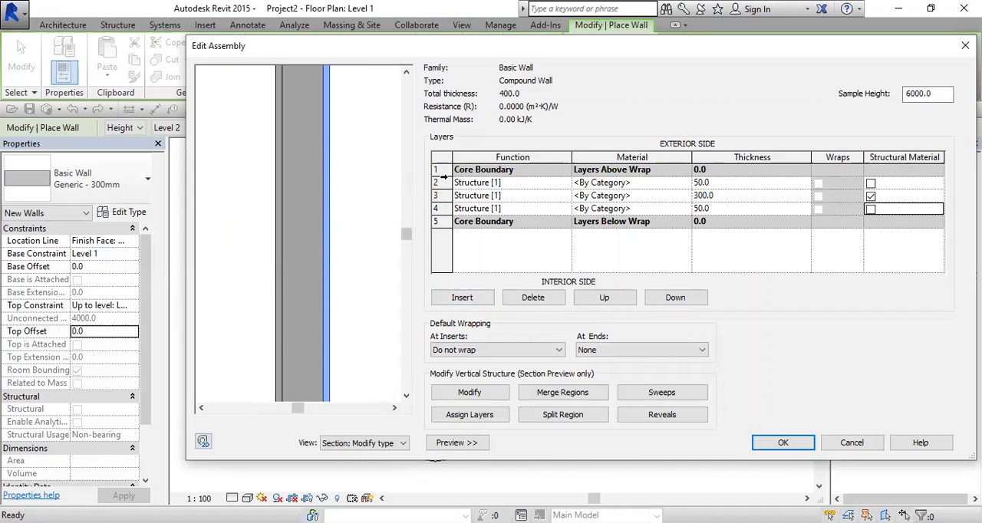
click(445, 183)
click(463, 298)
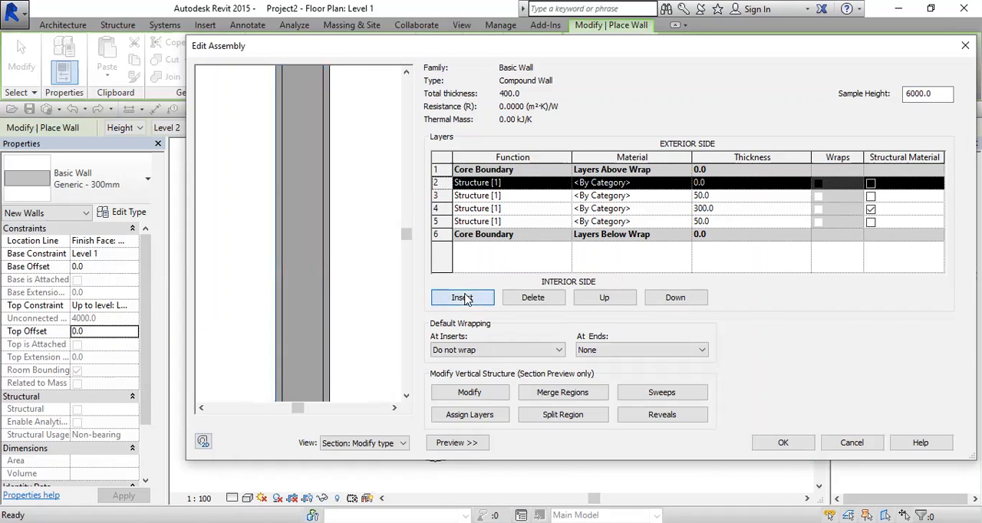
click(768, 183)
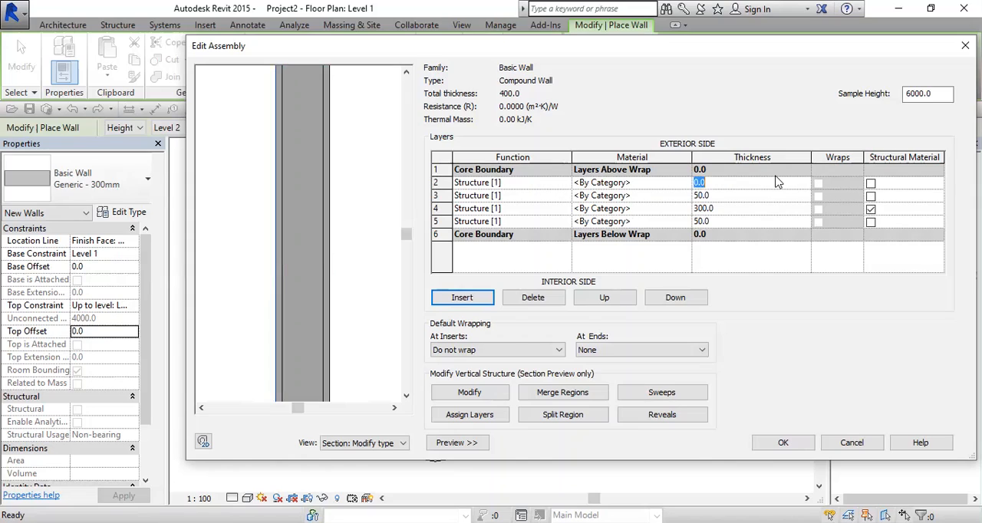
text(20)
key(Tab)
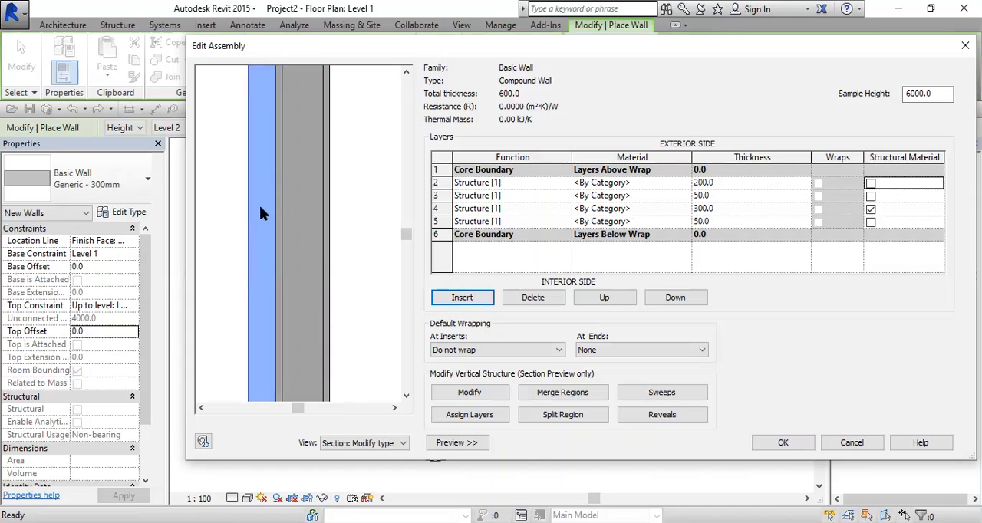
Step: Insert a 200 mm structure layer as the last layer on the interior side and accept the Compound Wall type
click(442, 222)
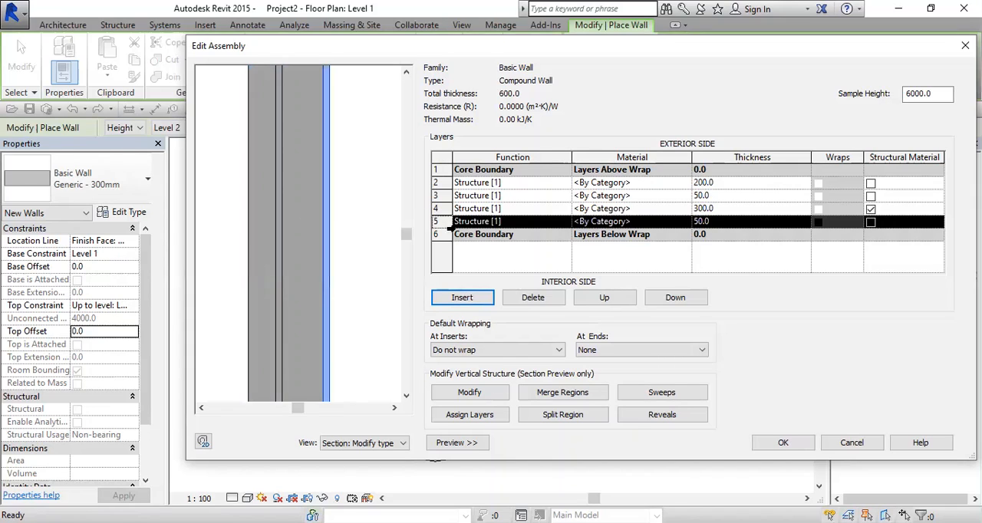
click(462, 298)
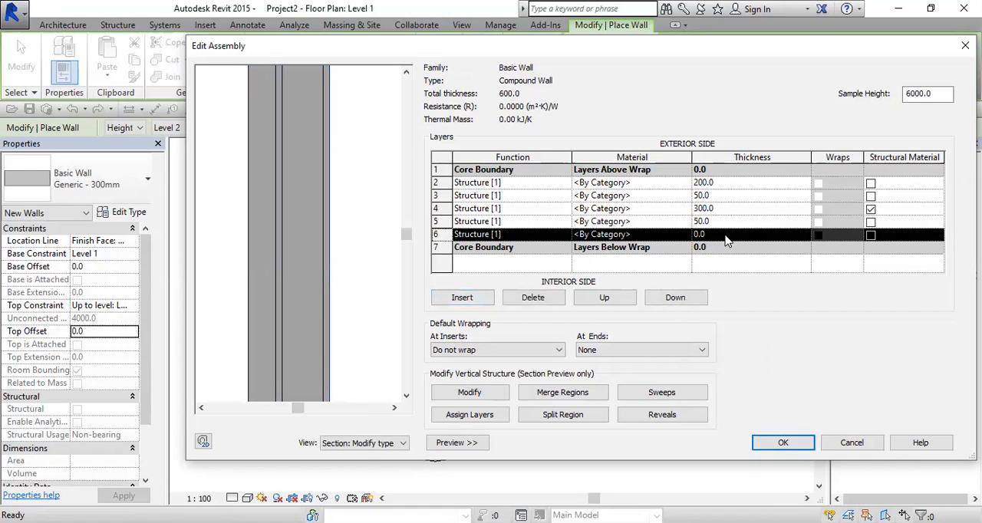
click(726, 238)
text(200)
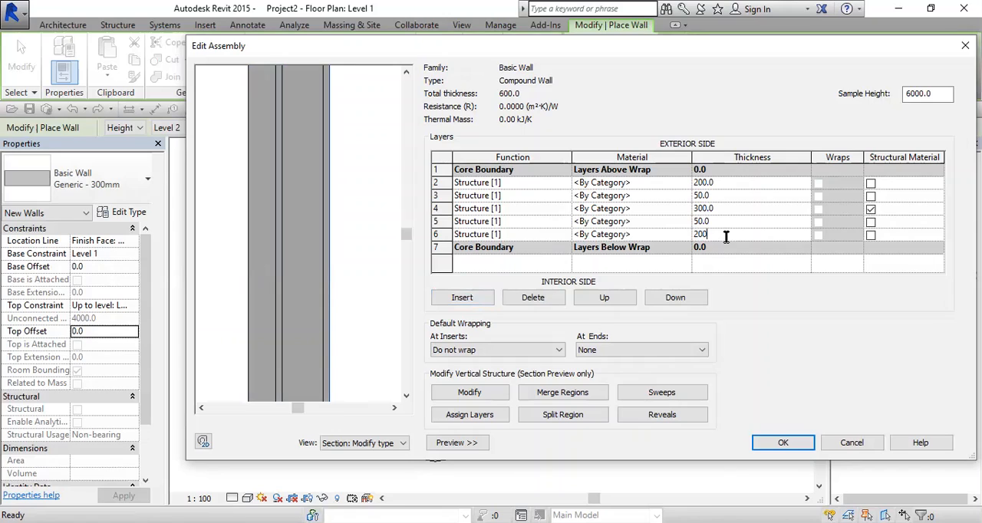
key(Tab)
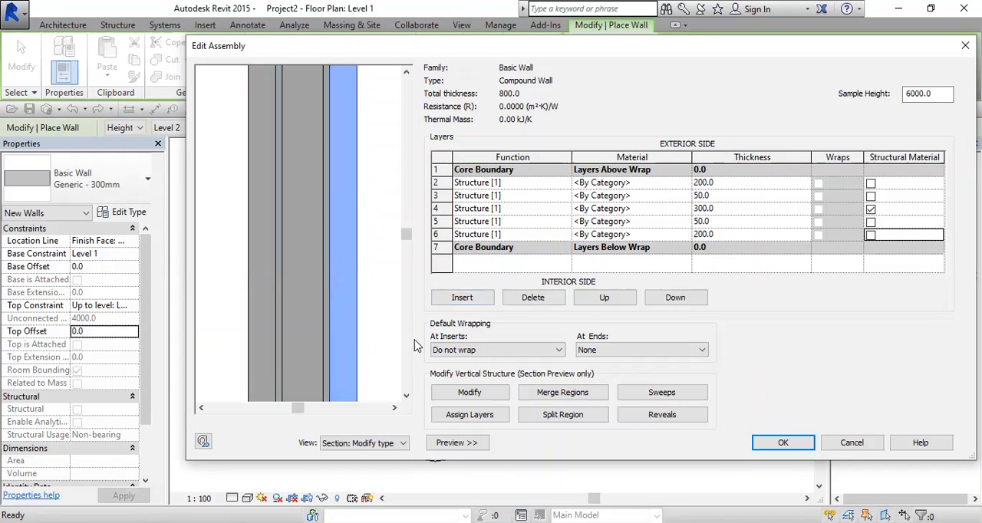
click(784, 443)
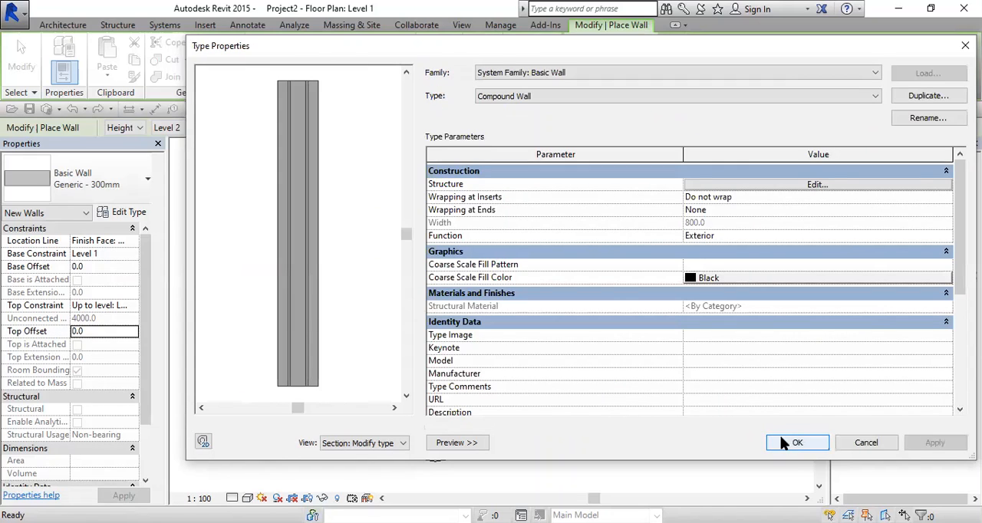
click(786, 444)
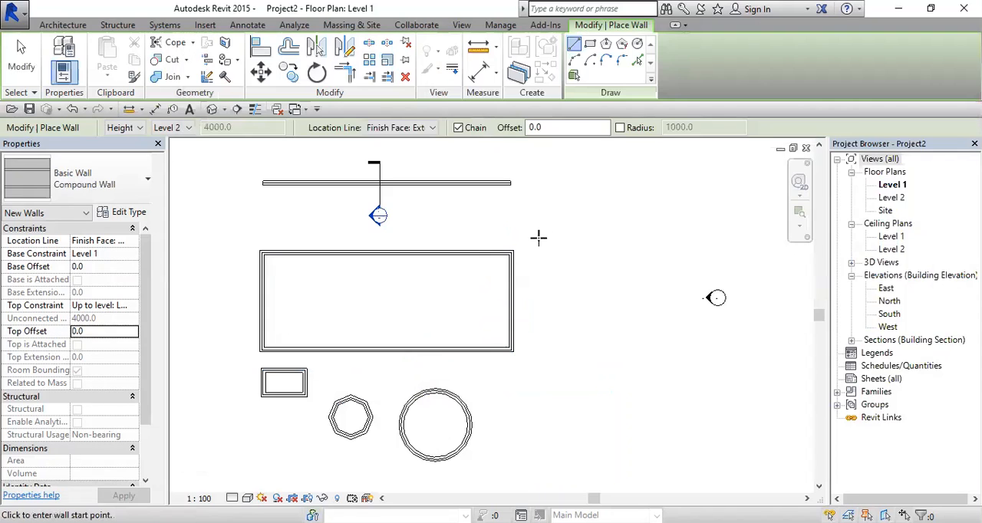
Step: Draw a vertical Compound Wall about 9740 mm long in the free area east of the large rectangular walls
click(589, 215)
click(591, 331)
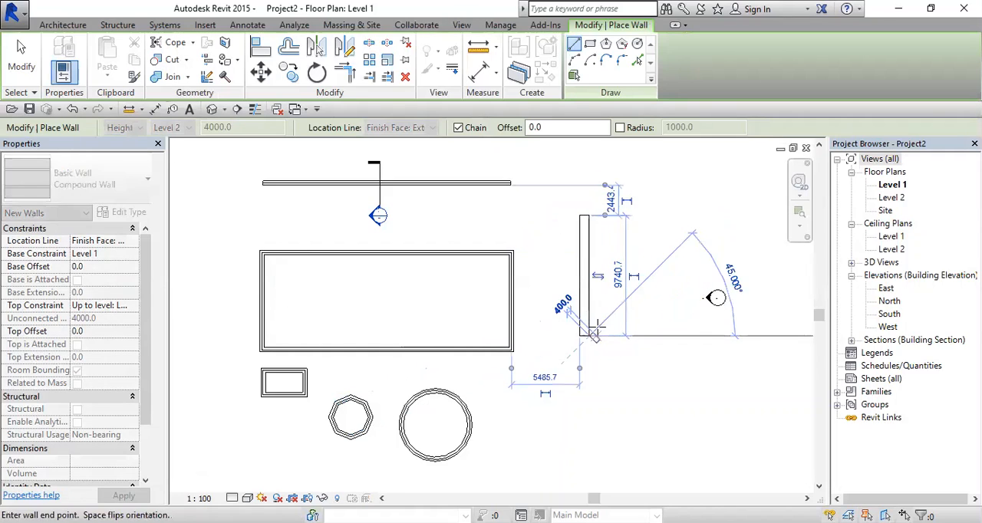
scroll(614, 338, up, 3)
key(Escape)
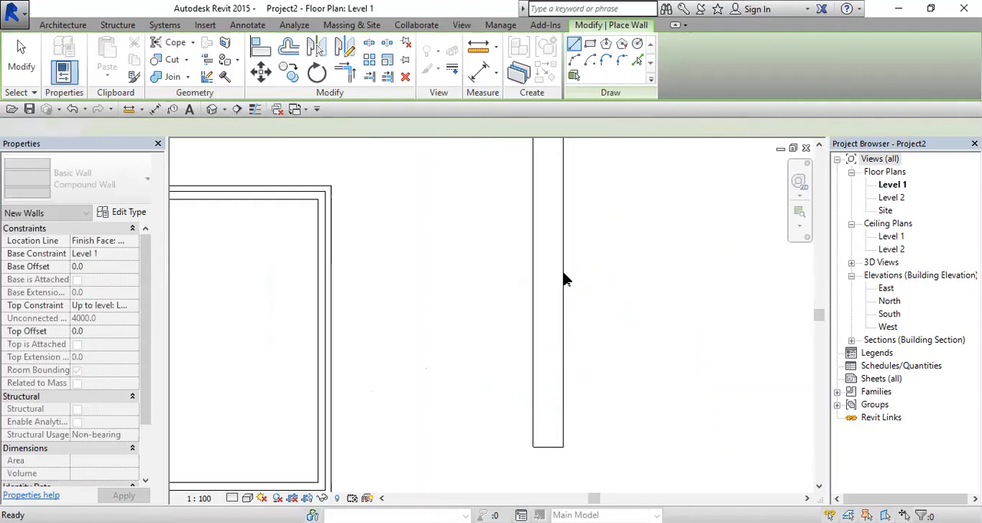
key(Escape)
Step: Set the Level 1 floor plan's detail level to Fine so the new wall's layers are drawn
scroll(529, 316, up, 3)
click(529, 317)
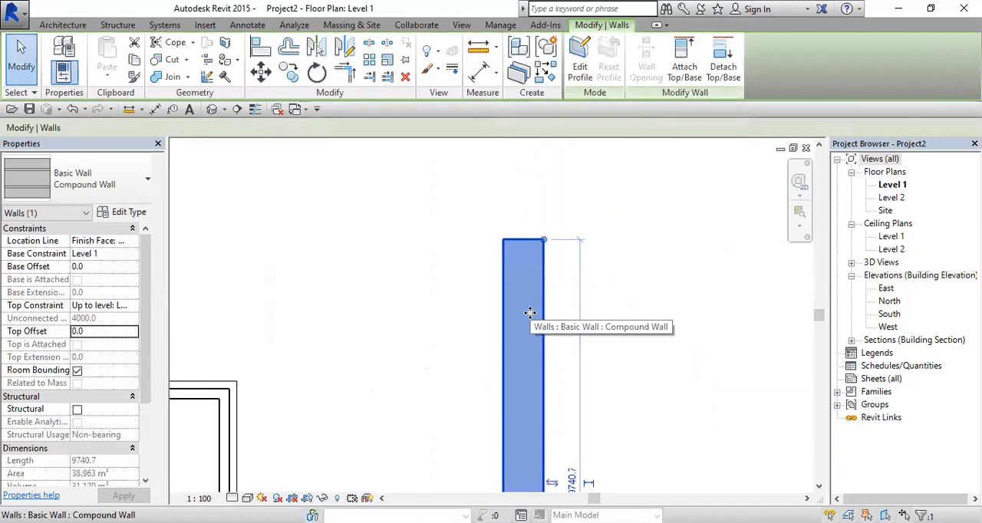
click(559, 285)
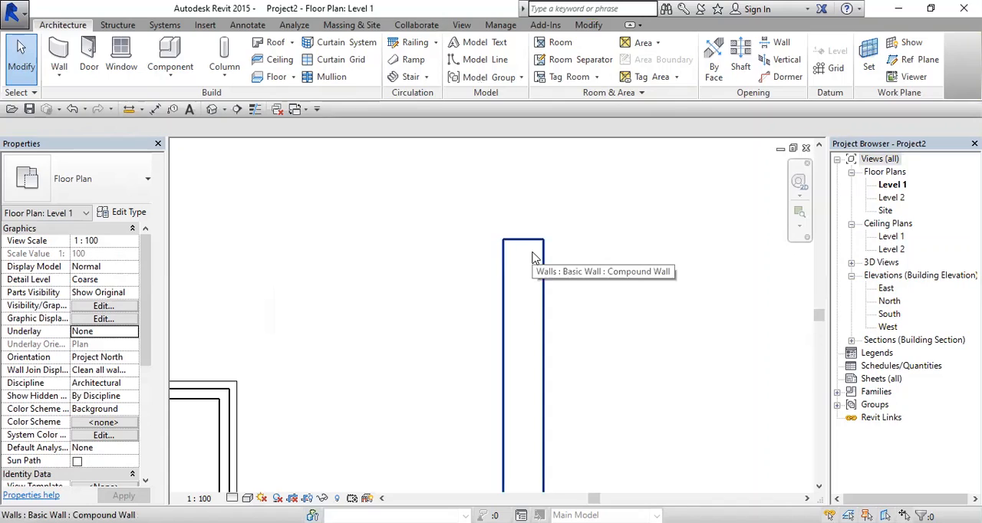
scroll(537, 256, up, 2)
scroll(516, 218, down, 2)
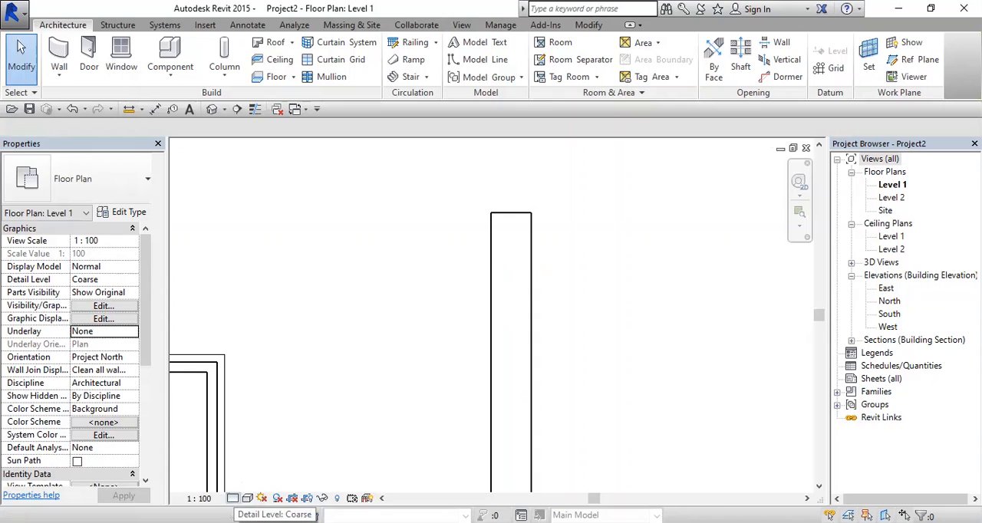
click(232, 498)
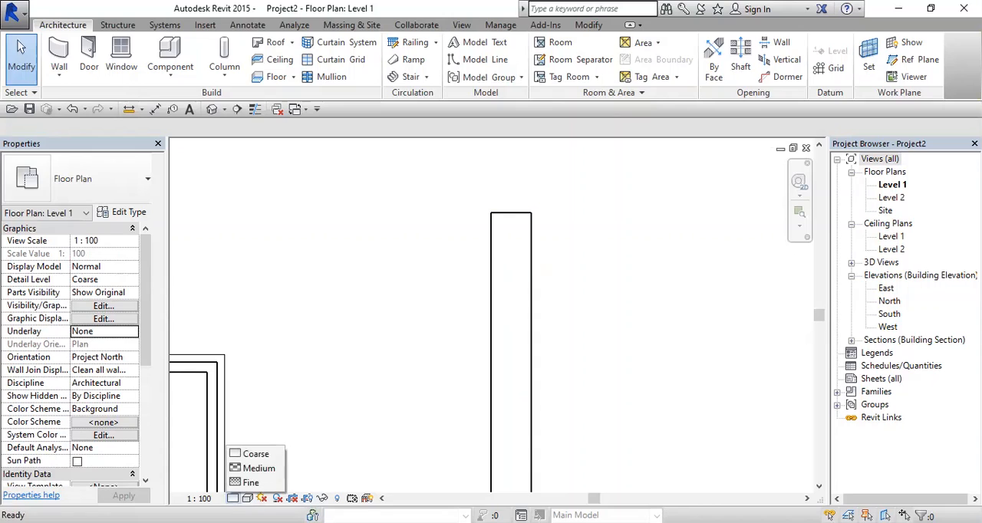
click(238, 488)
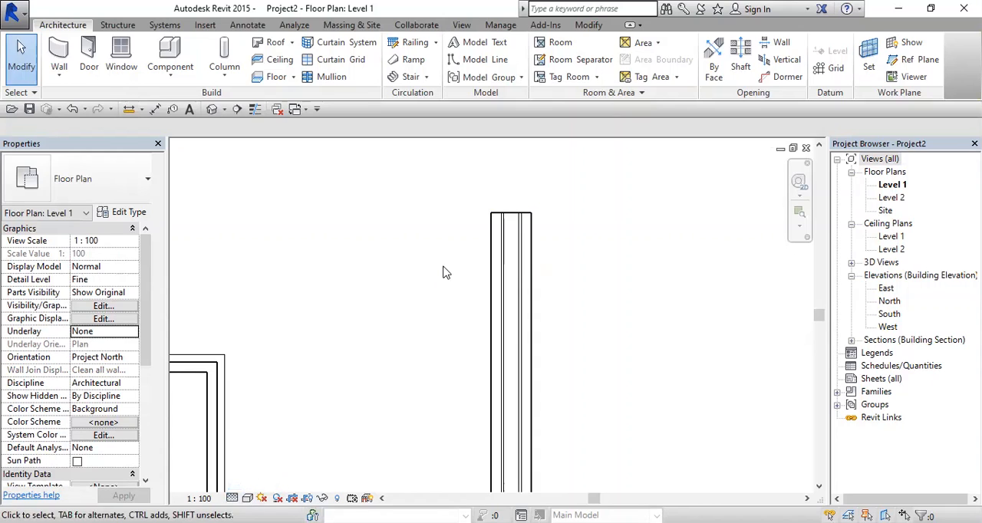
Step: Set the Level 1 floor plan's visual style to Shaded
scroll(528, 215, up, 3)
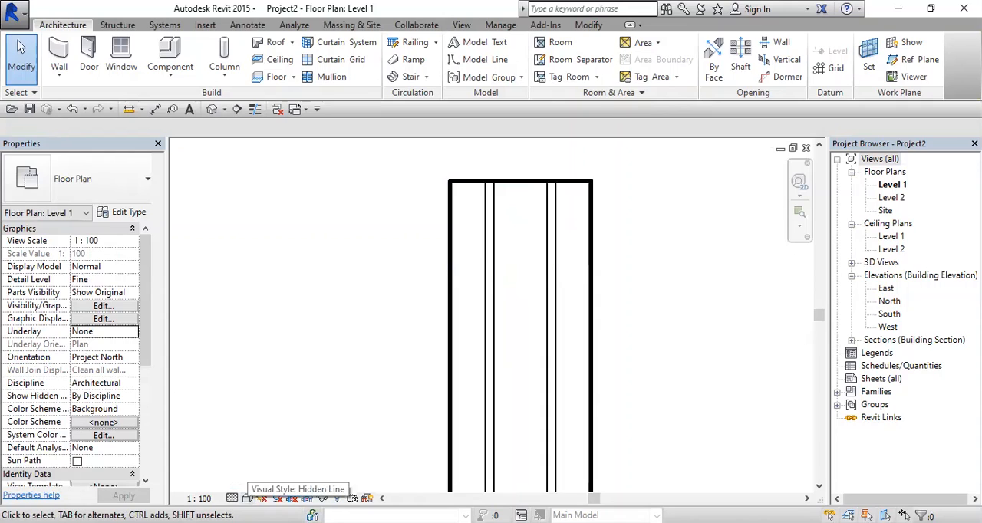
click(247, 499)
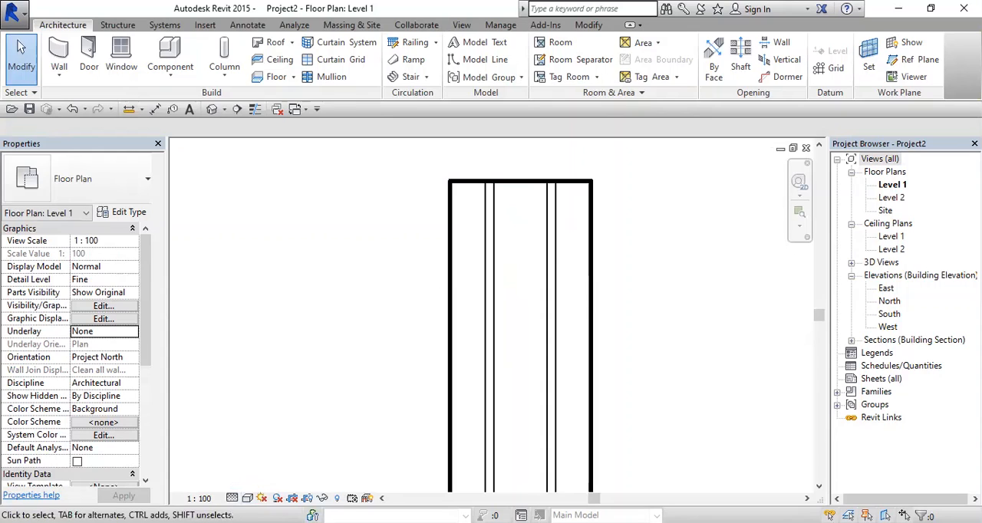
click(247, 499)
click(265, 440)
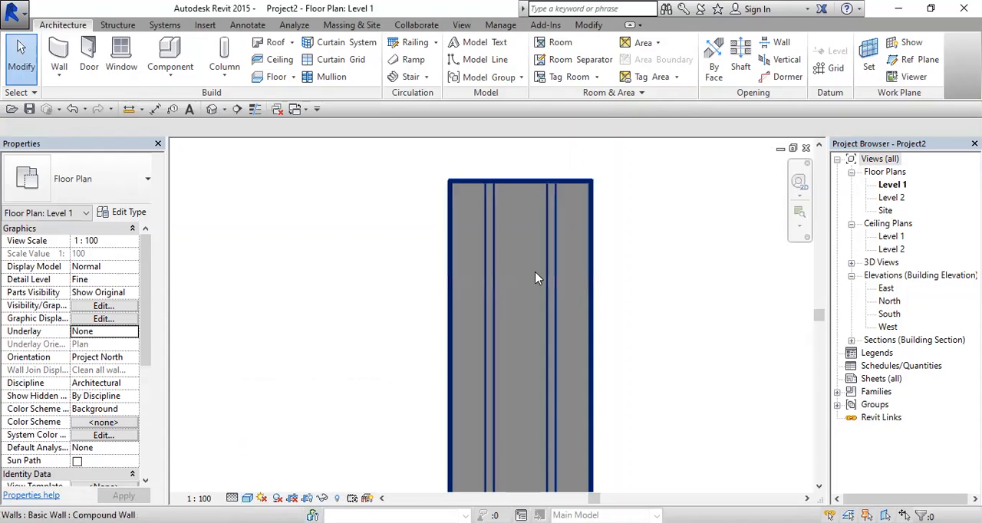
Step: Try the Wireframe visual style in the Level 1 floor plan, and set the view to Hidden Line
click(247, 499)
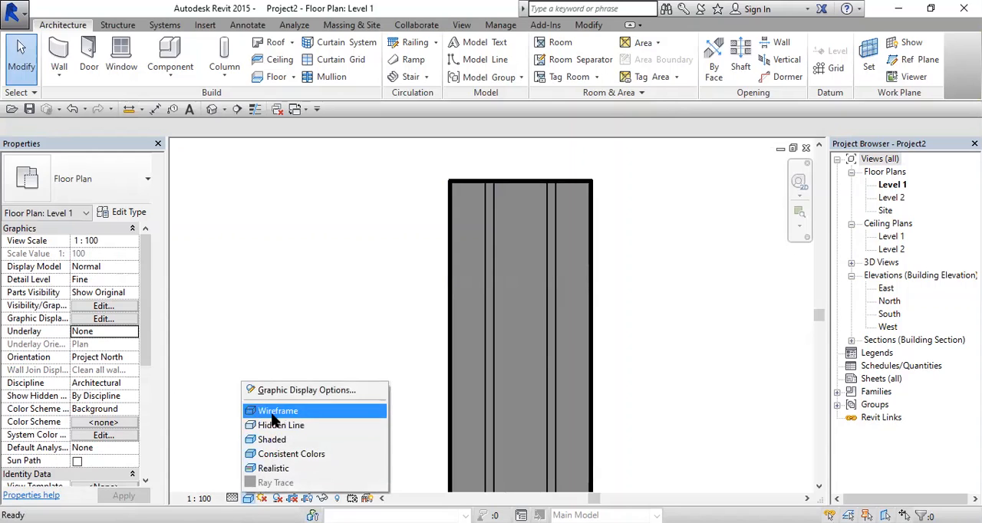
click(277, 411)
click(248, 499)
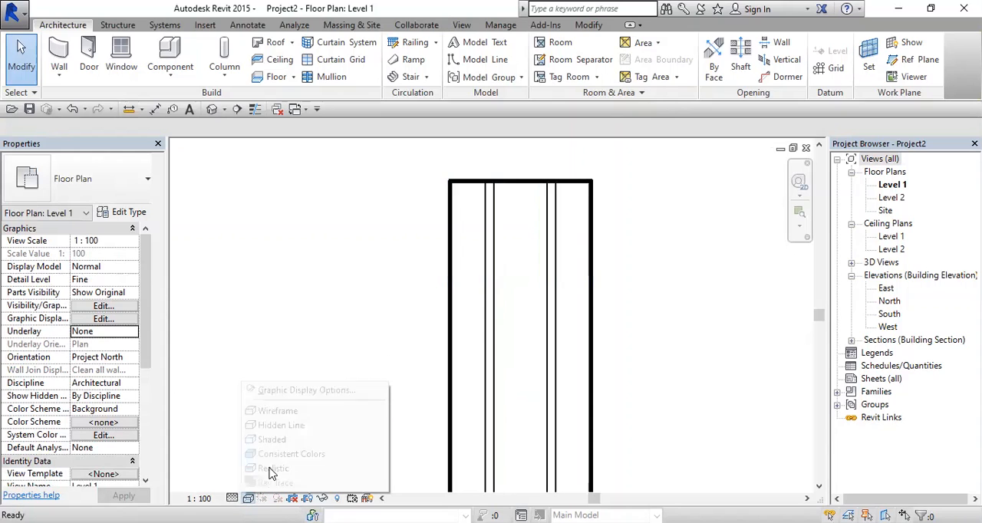
click(276, 425)
click(247, 499)
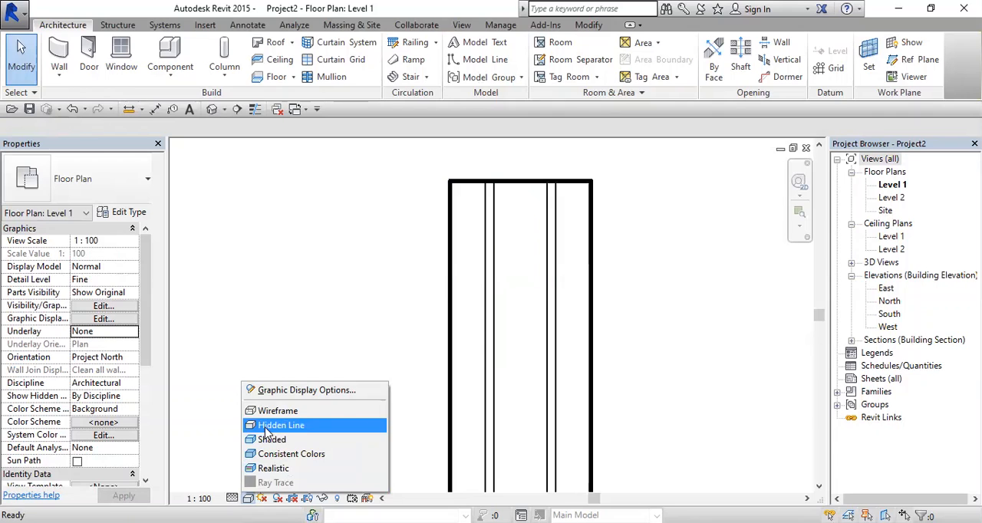
click(262, 427)
Step: Open the layer structure of the drawn Compound Wall's type and select its 200 mm exterior-side layer
scroll(511, 295, down, 2)
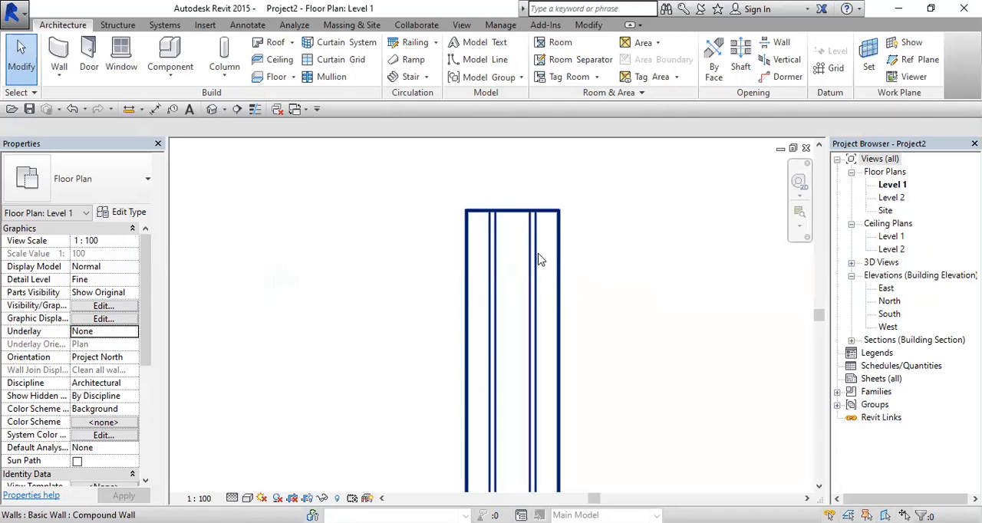
click(535, 259)
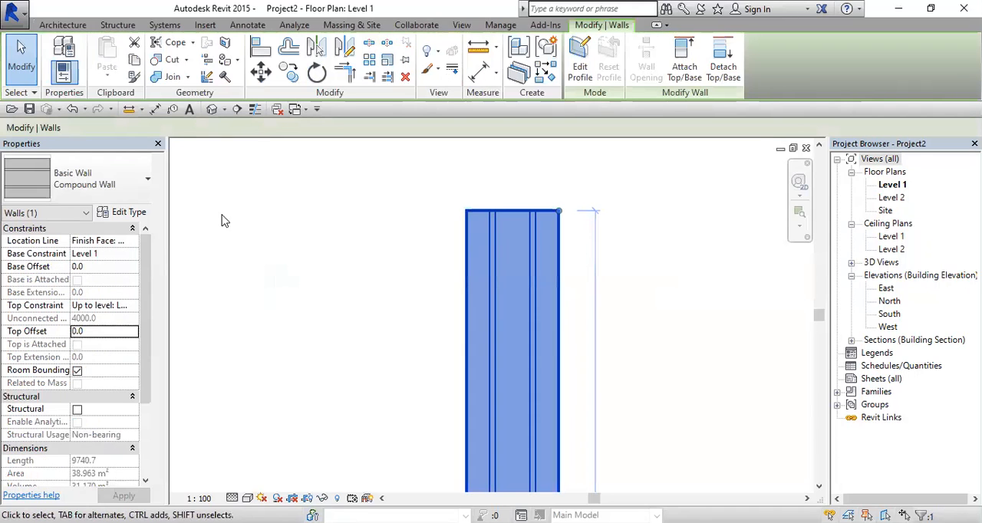
click(130, 214)
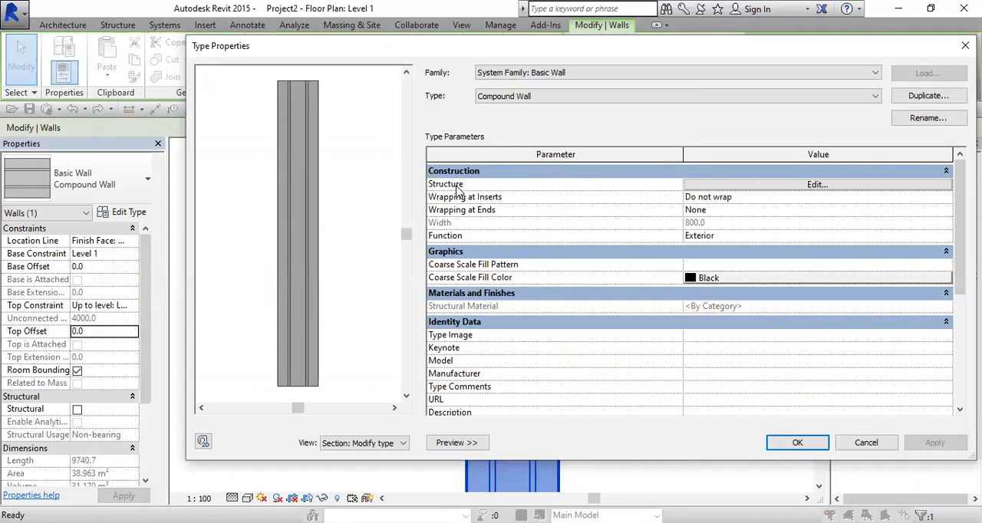
click(696, 184)
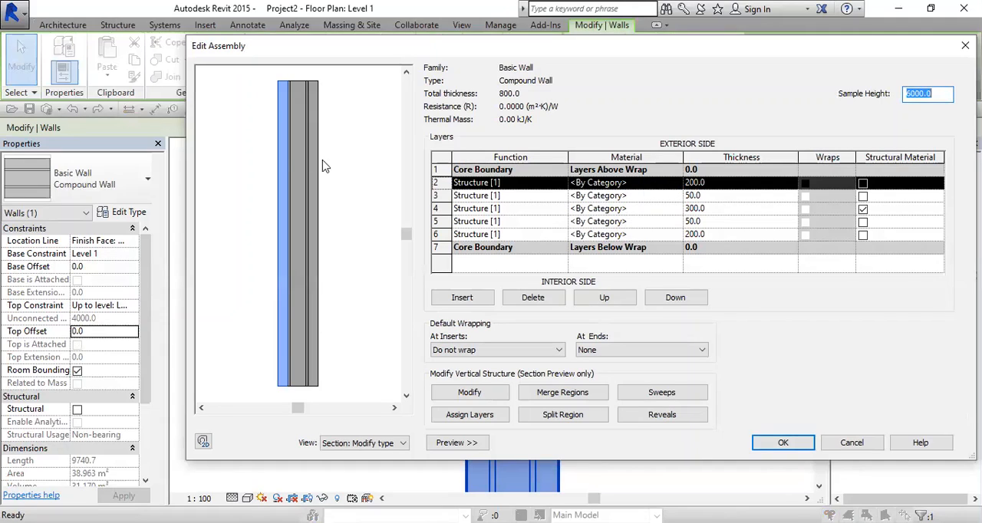
click(444, 183)
scroll(284, 156, up, 4)
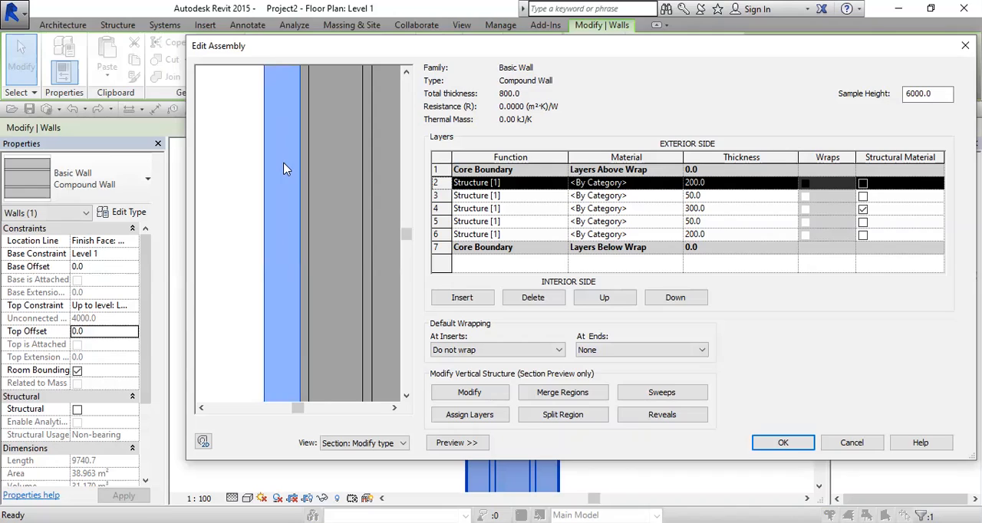
Step: Open the material selection for the 200 mm exterior-side layer and search the project materials for "wall"
click(675, 184)
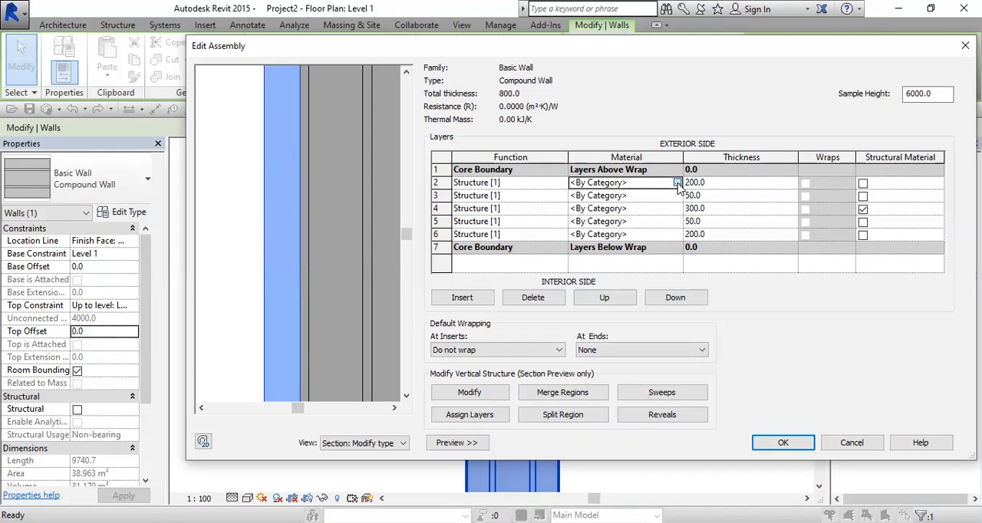
click(677, 184)
click(678, 182)
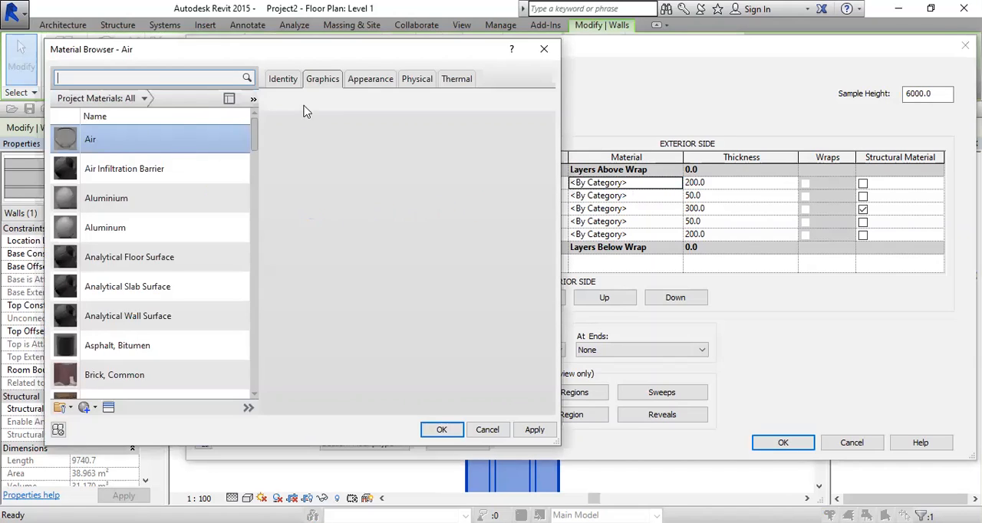
click(73, 77)
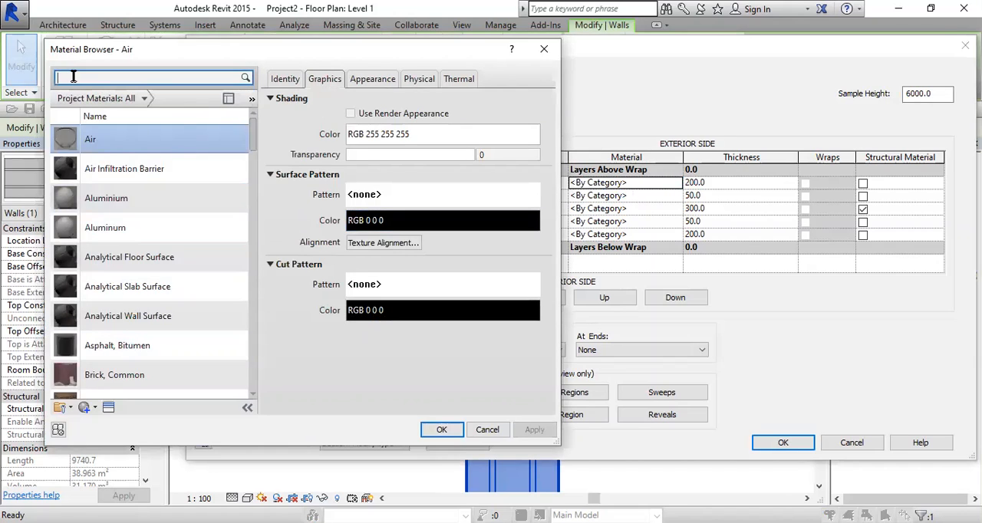
text(wall)
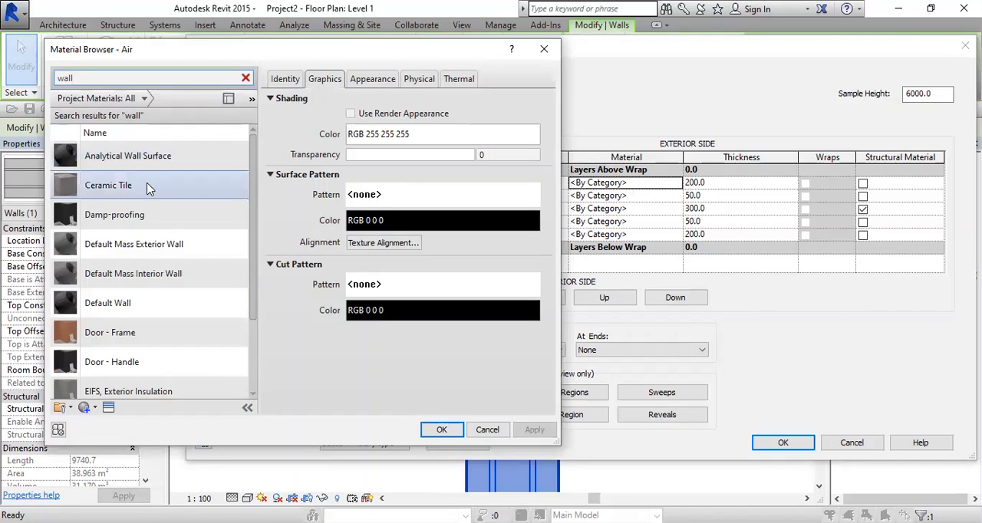
Step: Duplicate the Default Wall material and name the copy "200mm Block Wall-External"
click(128, 305)
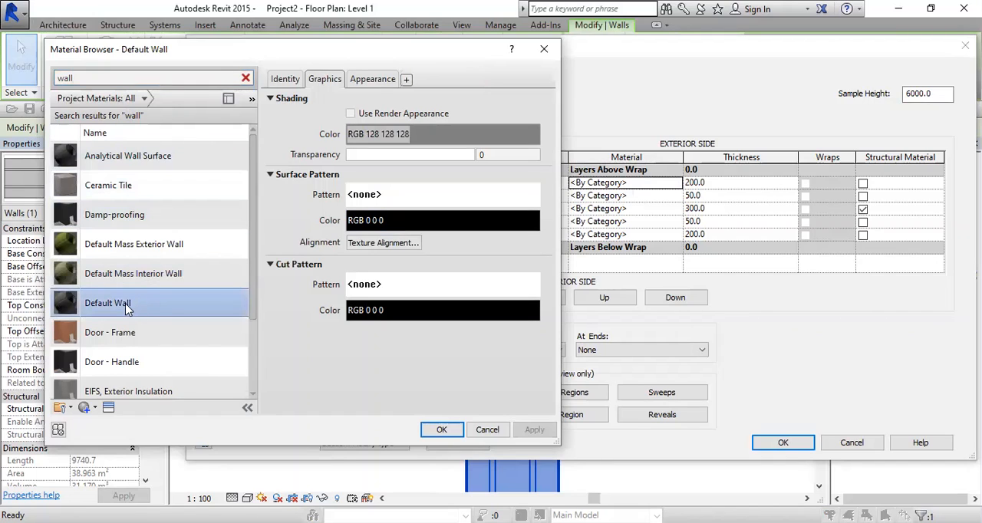
right_click(128, 307)
click(164, 329)
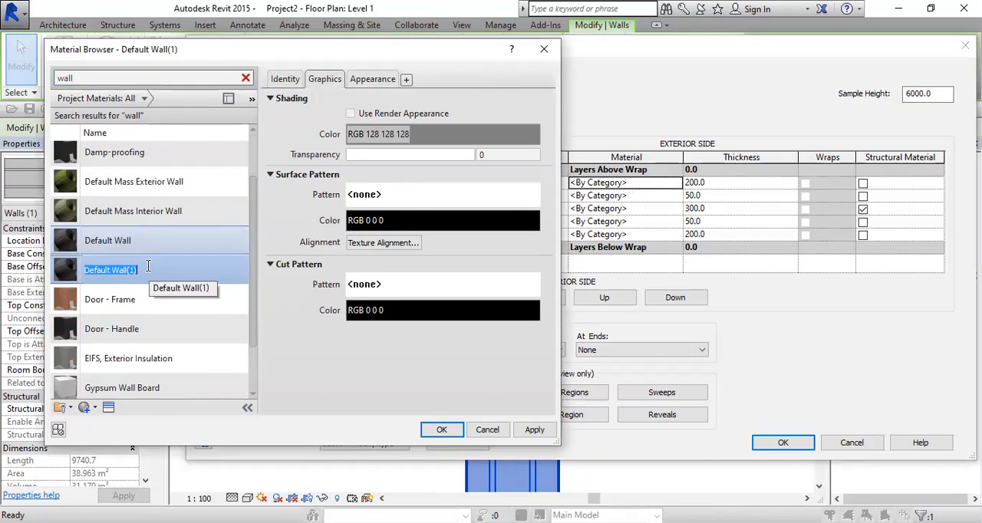
text(200mm Block Wall External)
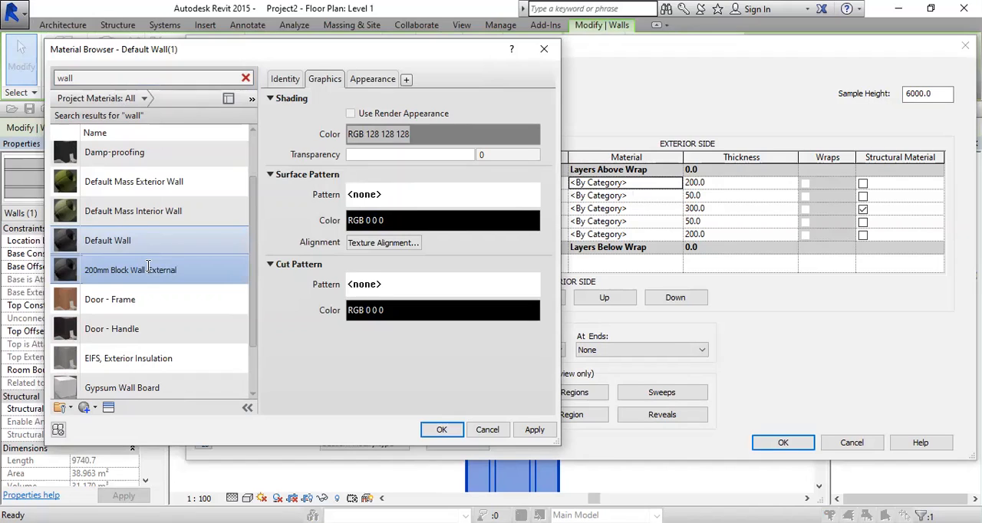
key(Return)
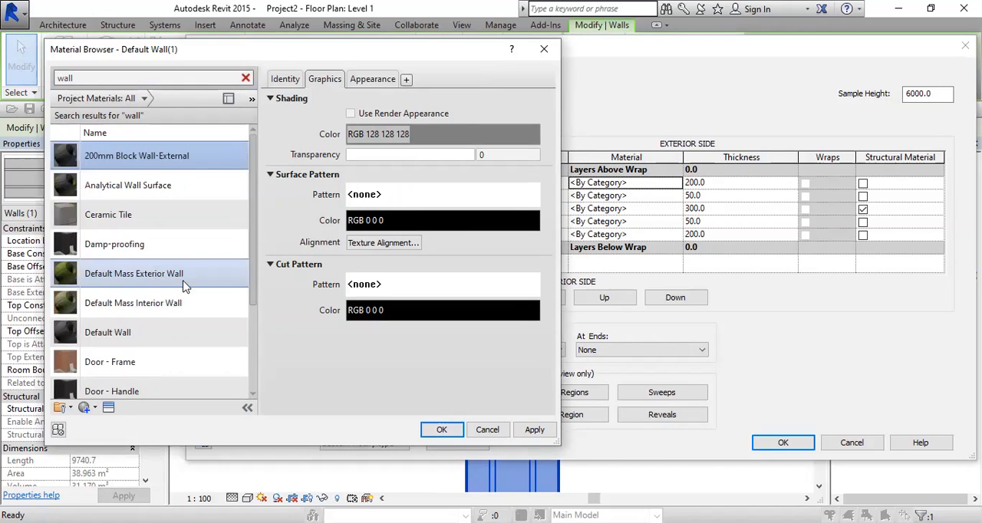
Step: Duplicate the new material's appearance asset and replace it with the concrete Blocks asset, found by searching for "block"
click(377, 80)
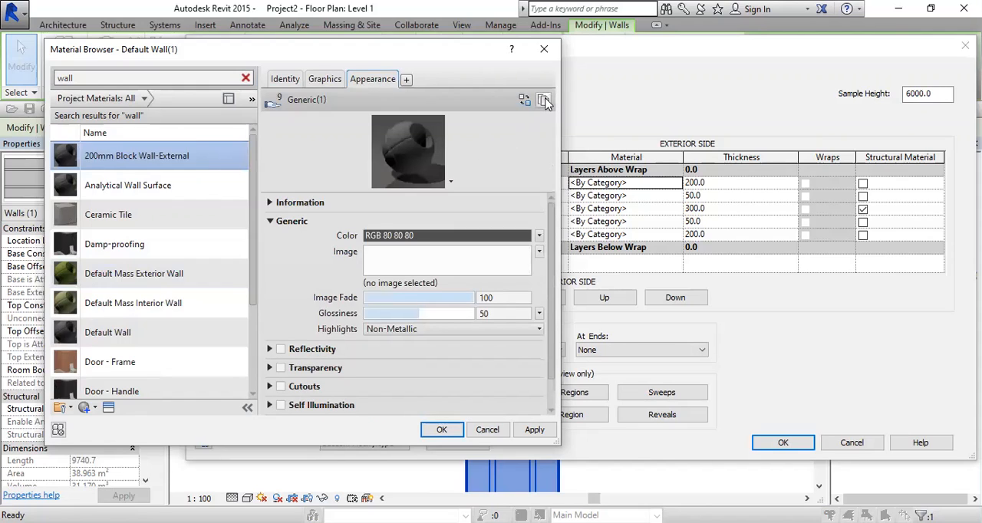
click(271, 203)
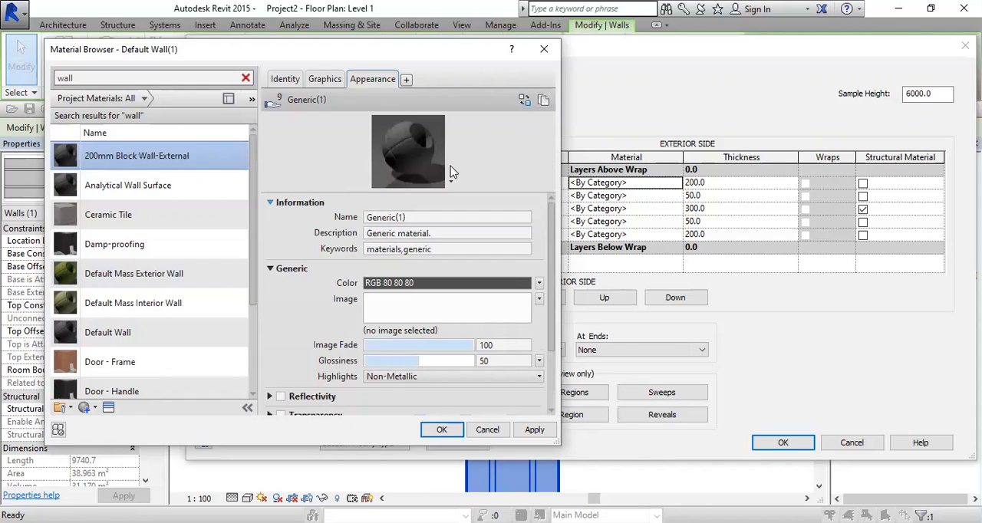
click(543, 102)
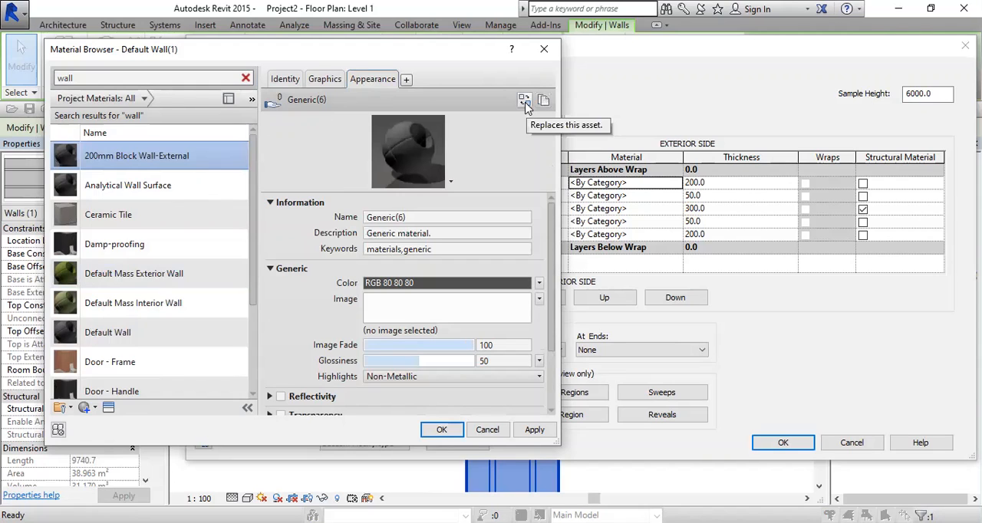
click(525, 101)
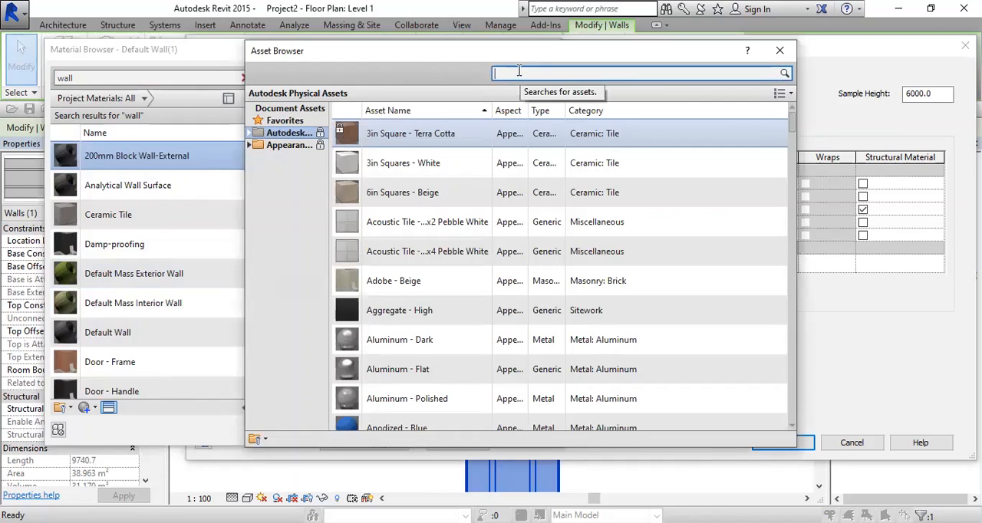
key(Return)
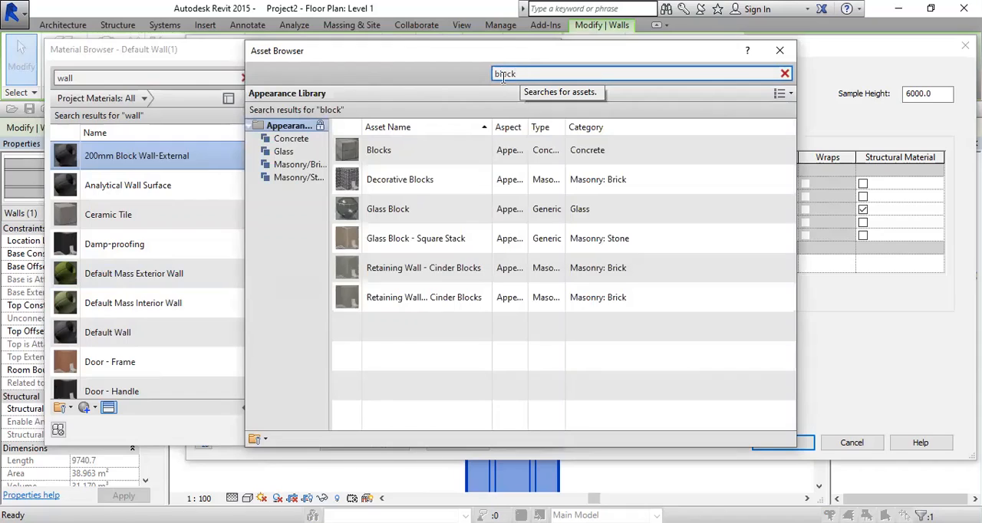
click(459, 151)
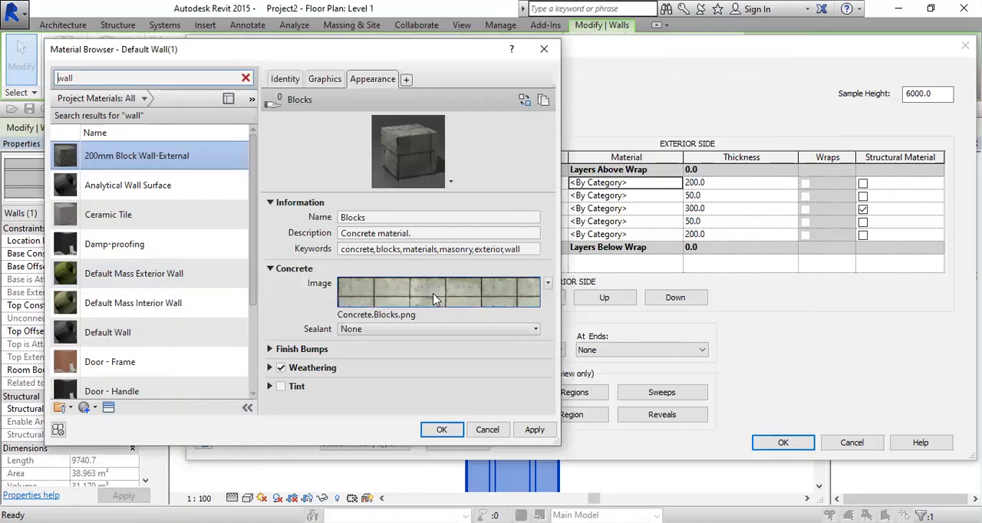
Step: Apply the material changes and assign 200mm Block Wall-External to the exterior-side 200 mm layer
click(322, 79)
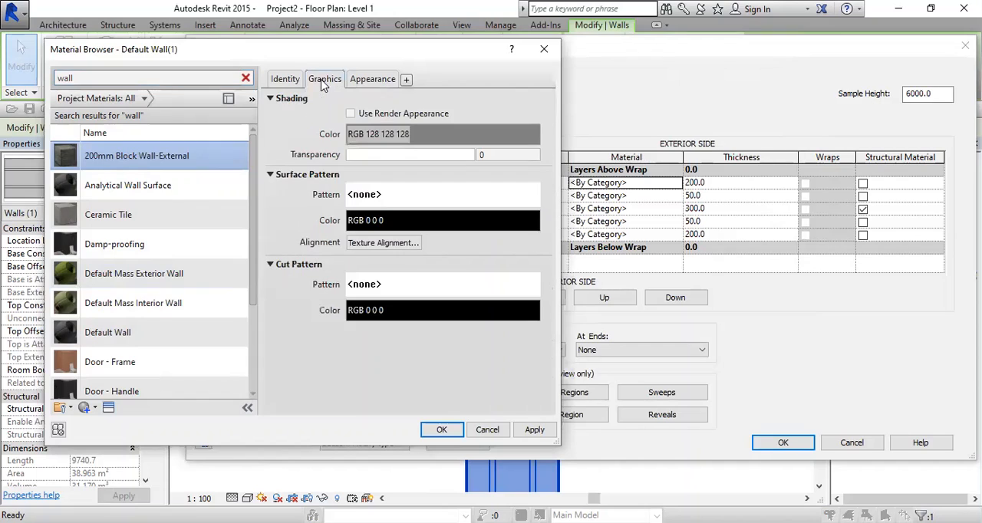
click(534, 430)
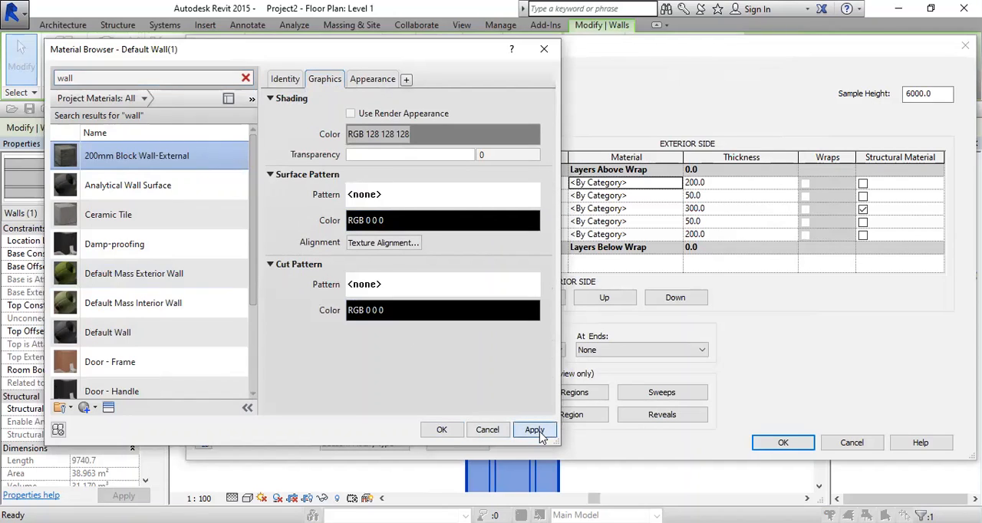
click(442, 429)
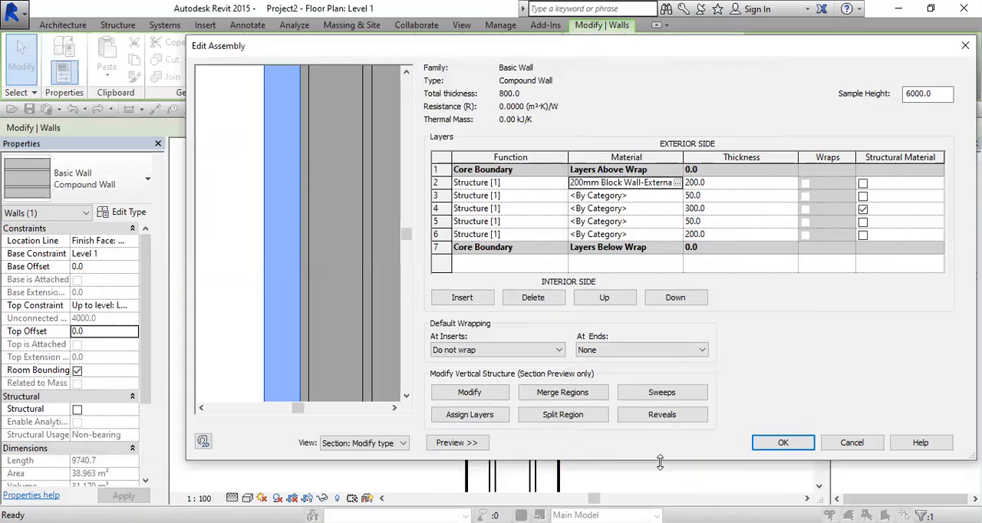
Step: Set the cut pattern of the 200mm Block Wall-External material to Masonry - Concrete Block and accept the material
click(676, 183)
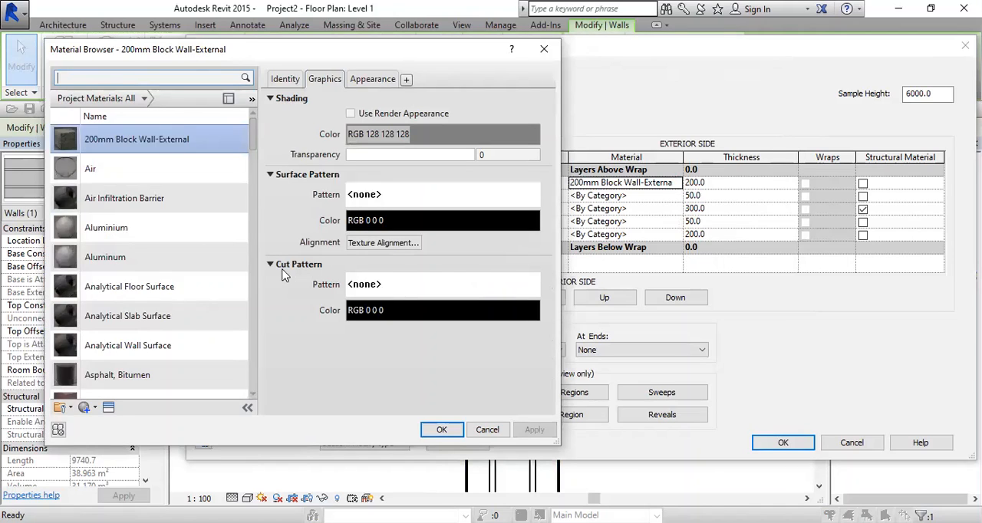
click(399, 283)
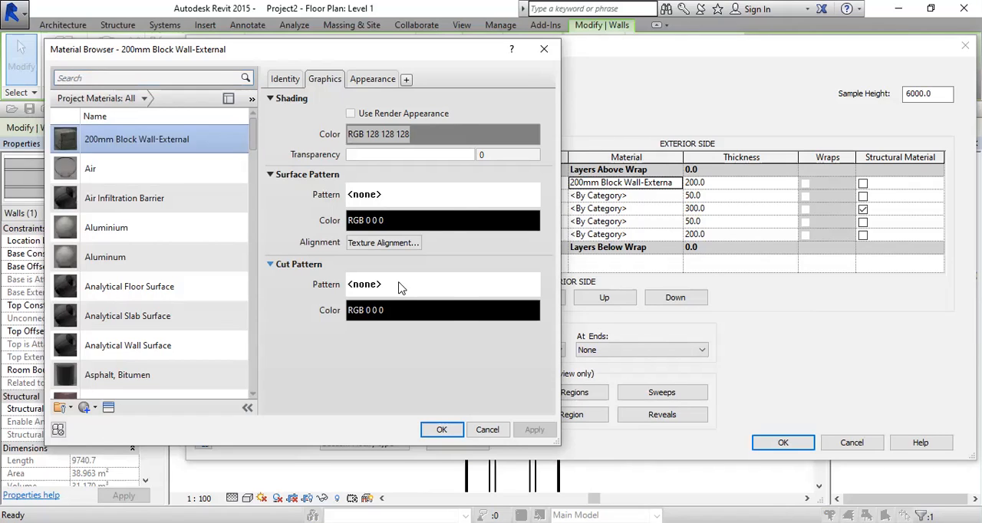
click(399, 286)
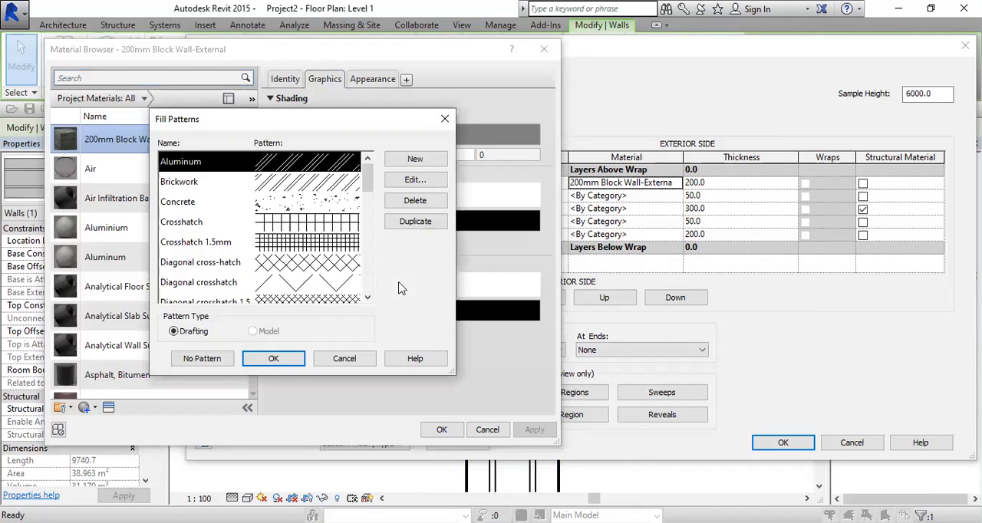
click(296, 263)
scroll(277, 261, down, 1)
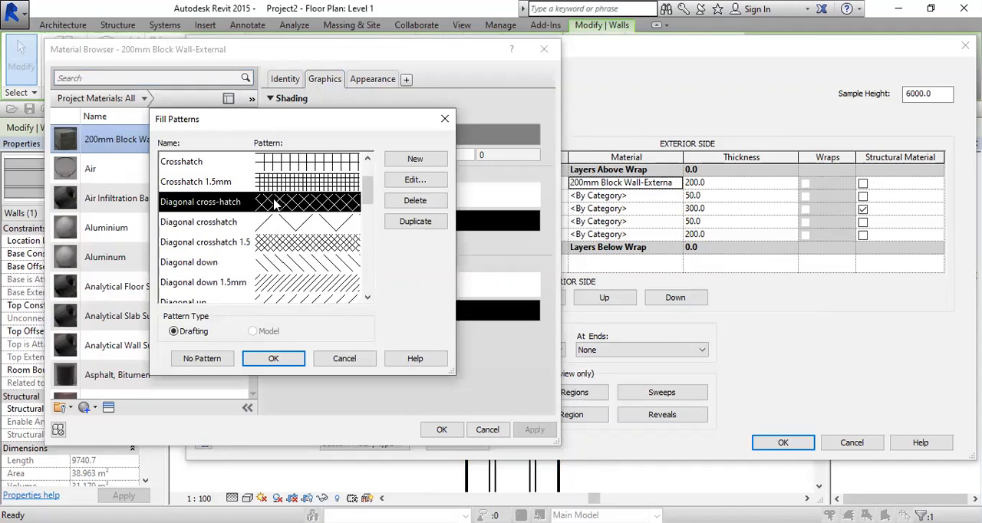
scroll(276, 216, down, 3)
scroll(274, 223, down, 1)
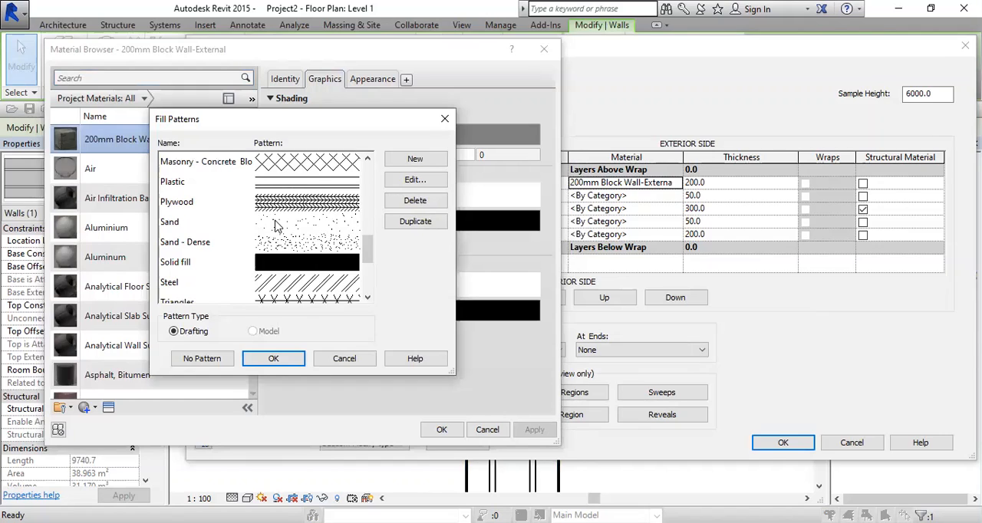
click(280, 162)
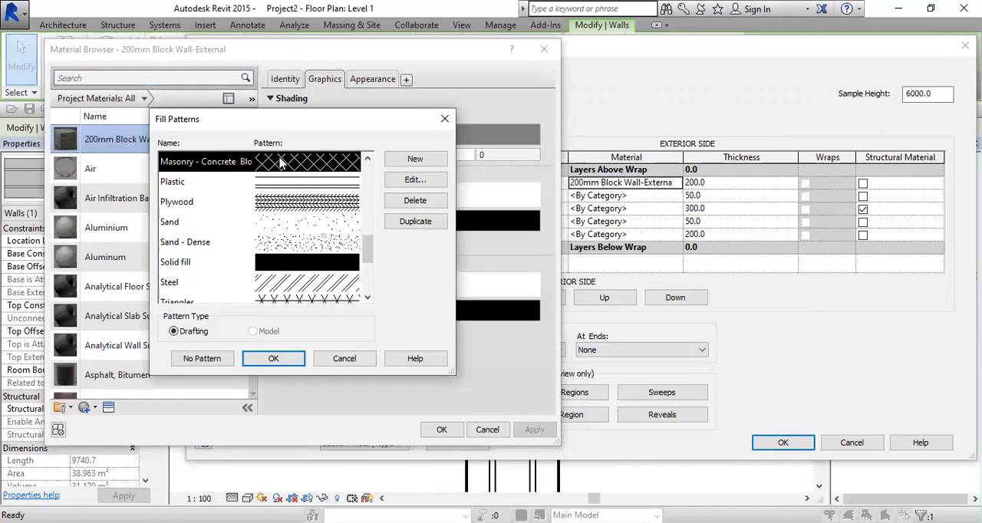
click(272, 358)
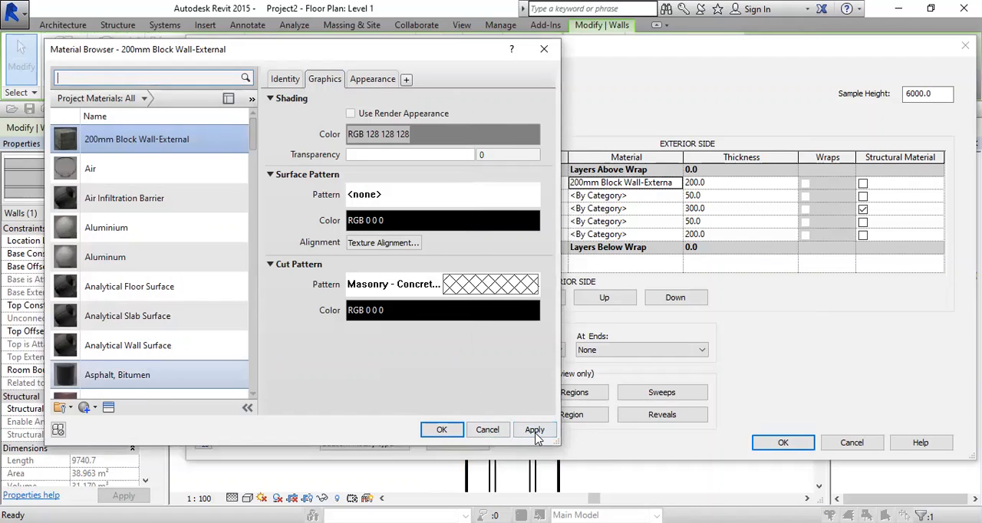
click(535, 431)
click(442, 431)
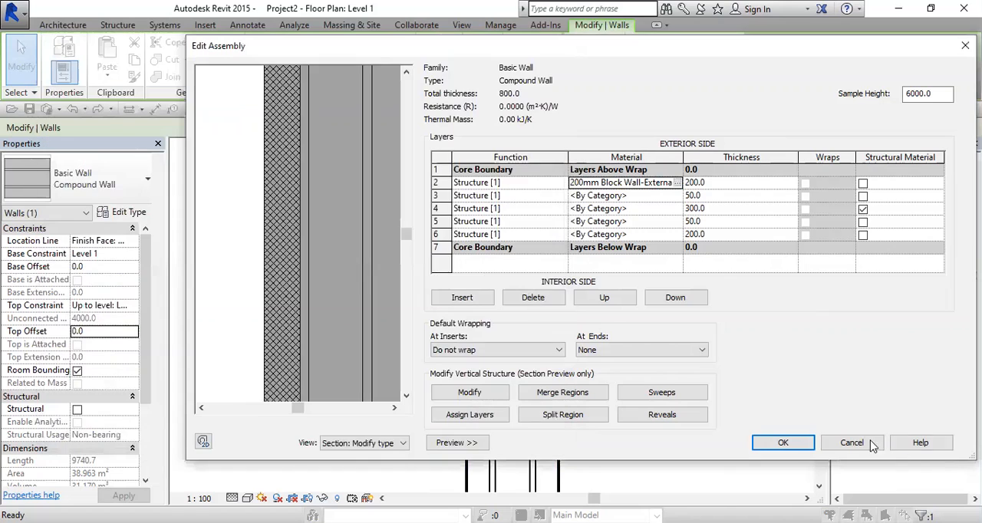
Step: Accept the edited layer structure, close the Compound Wall type properties and deselect the wall
click(794, 439)
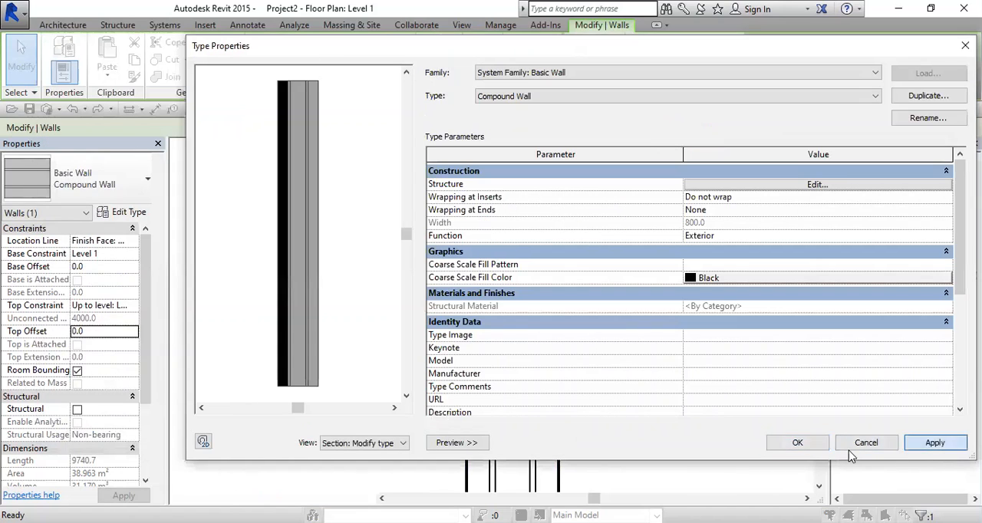
click(654, 386)
scroll(550, 239, up, 4)
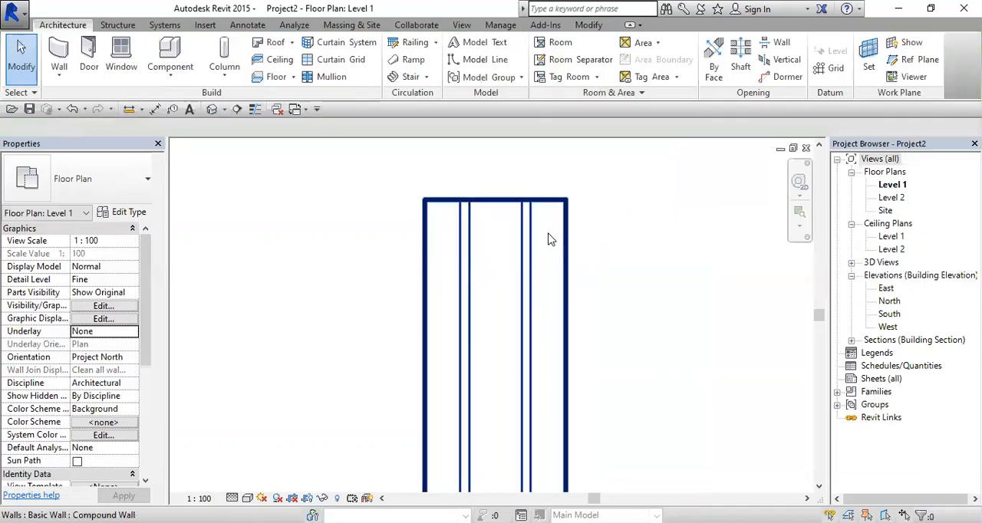
Step: Set the Level 1 floor plan's view scale to 1:50 and inspect the block cut pattern in the wall
scroll(550, 269, down, 3)
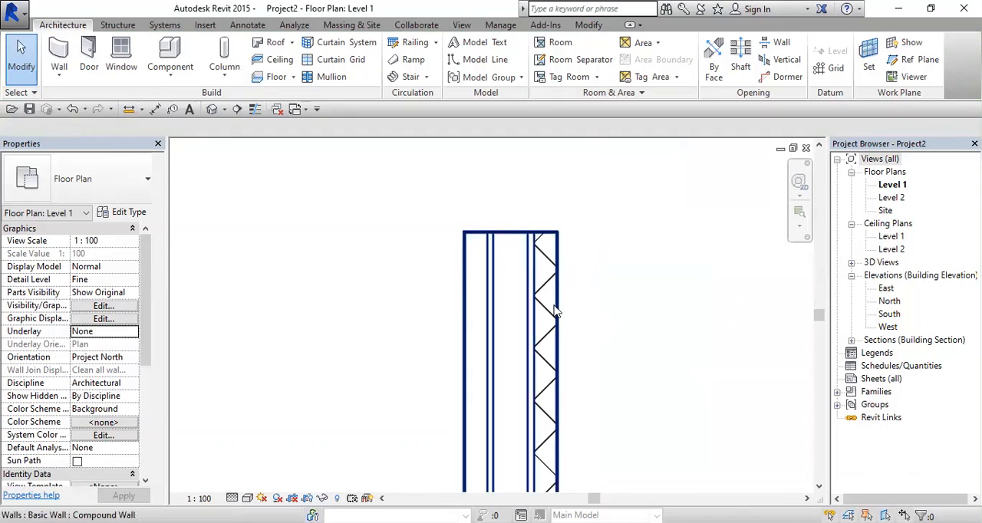
scroll(557, 306, up, 2)
click(200, 498)
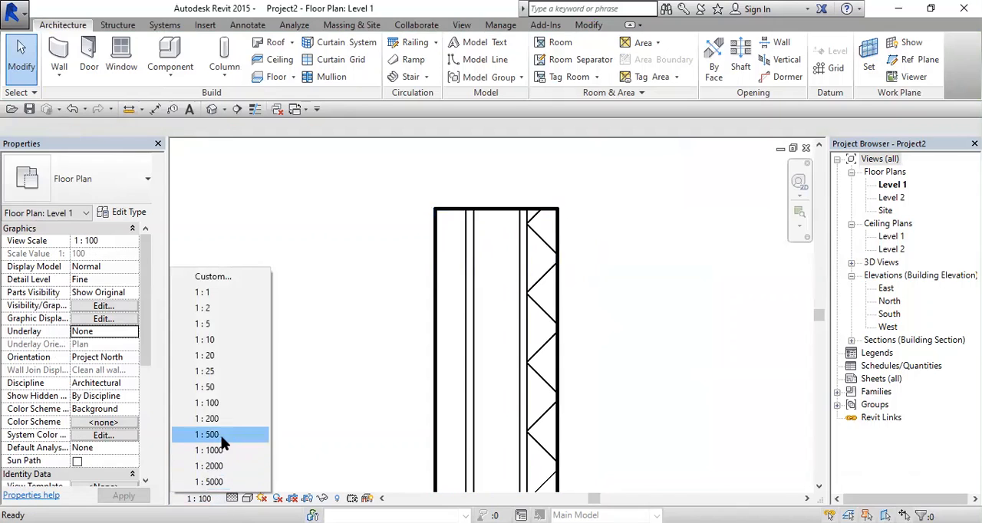
click(232, 392)
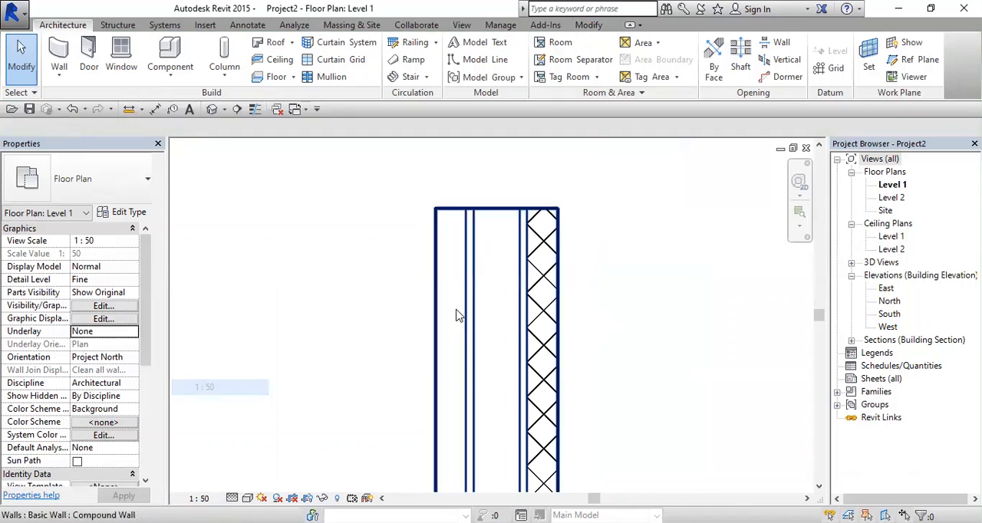
scroll(560, 262, up, 2)
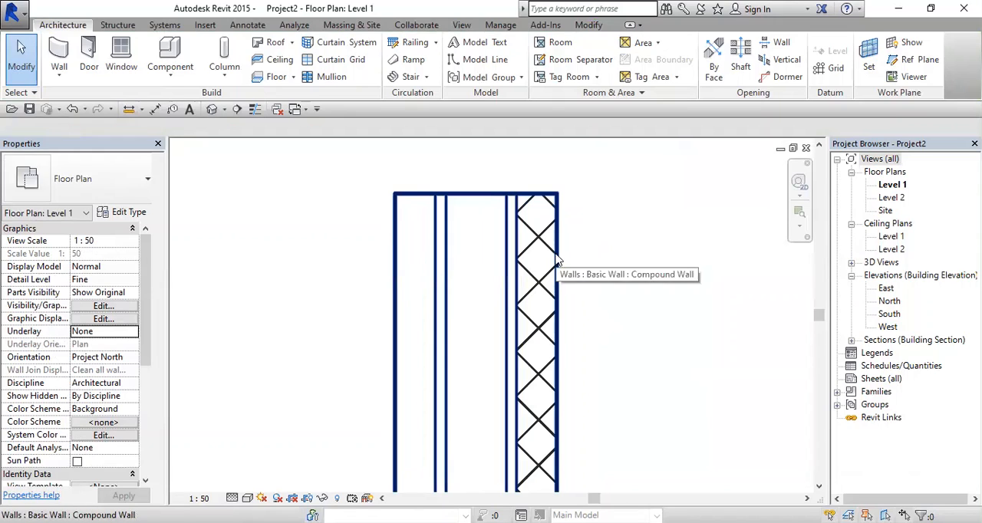
Step: Try the floor plan's view scale at 1:10 and return it to 1:50
click(199, 498)
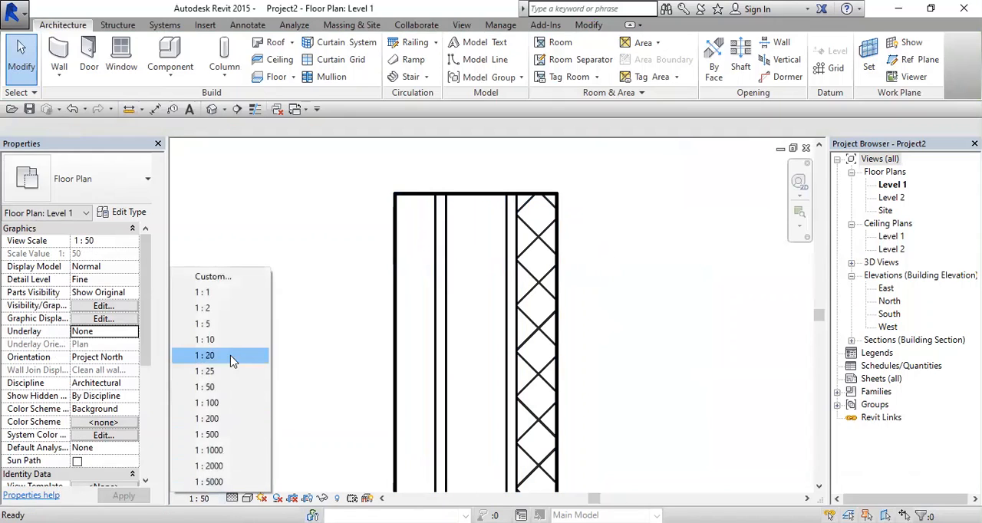
click(229, 338)
scroll(575, 221, up, 2)
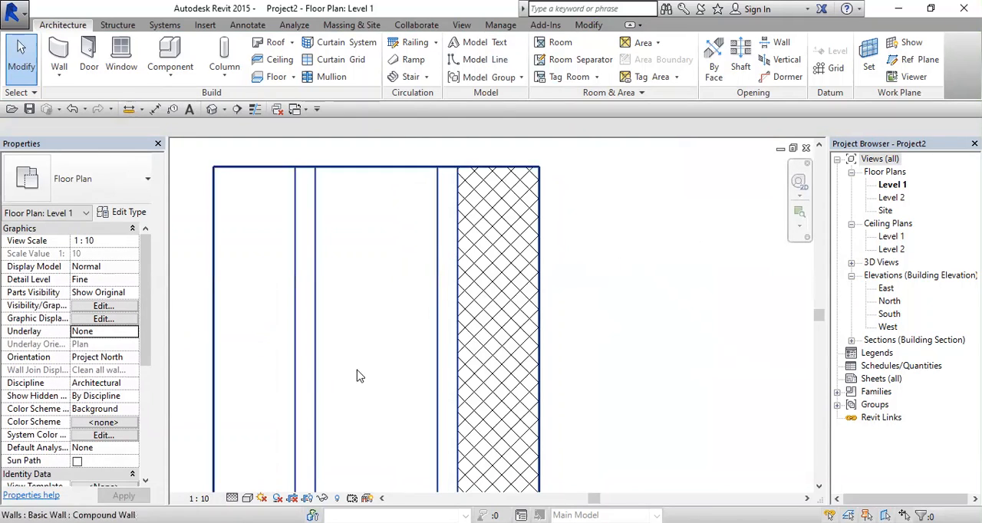
click(199, 498)
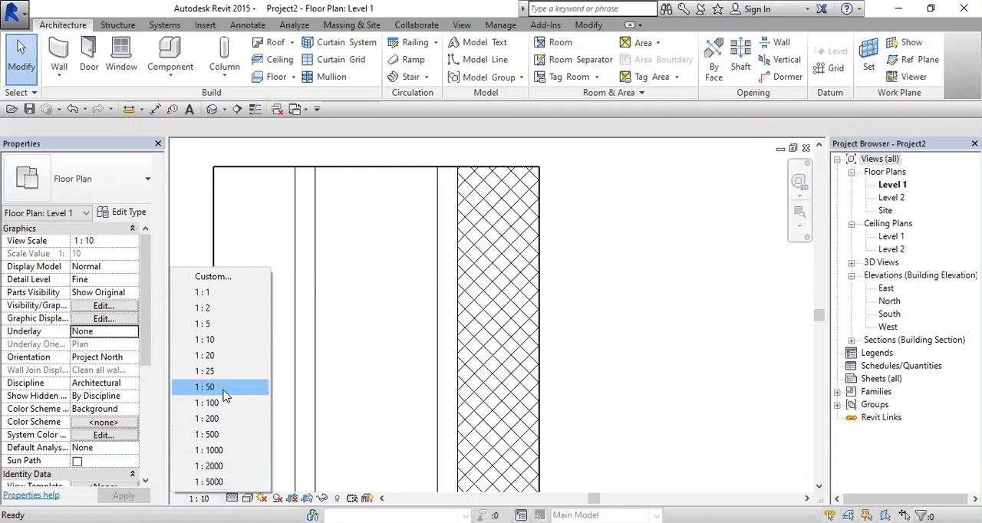
click(230, 387)
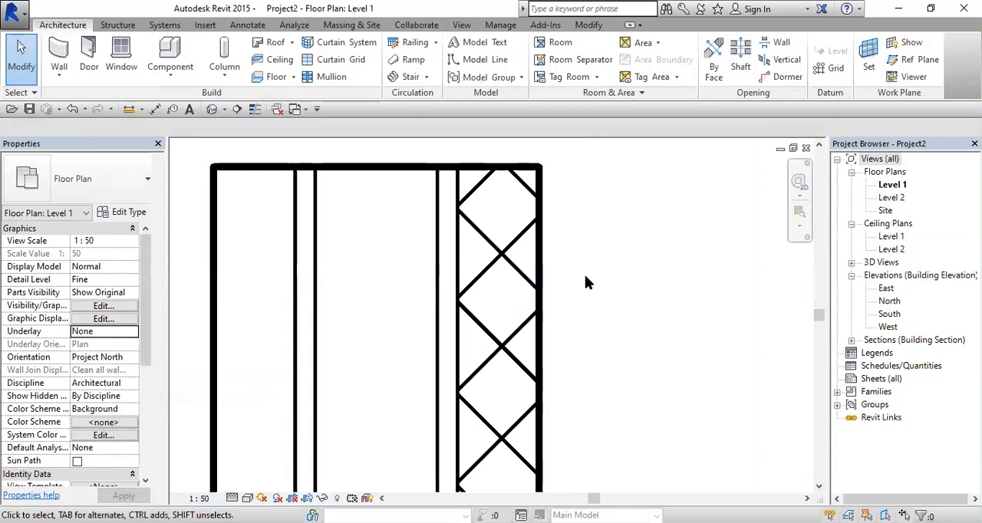
scroll(585, 276, down, 2)
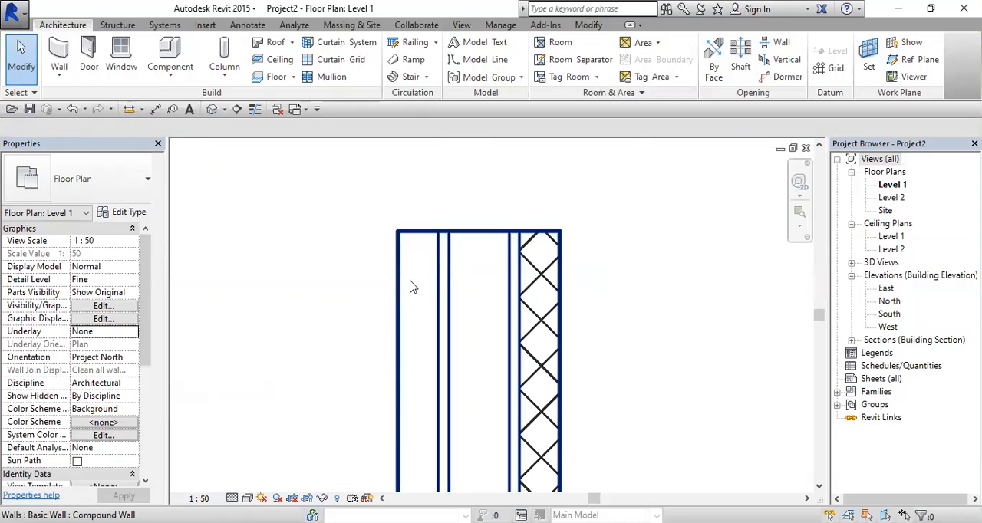
Step: Move the vertical Compound Wall about 2900 mm horizontally away from the rectangular room, using its upper corner as the base point
scroll(434, 269, down, 1)
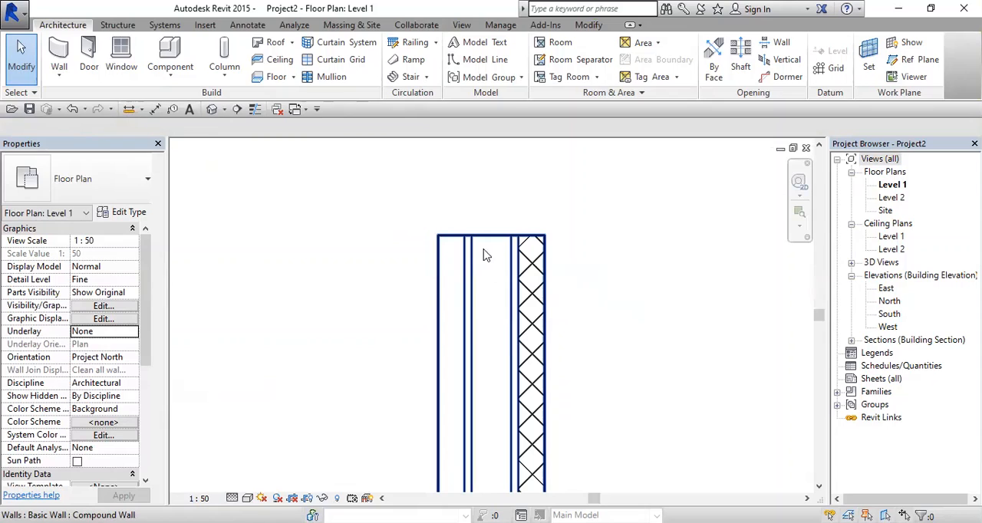
scroll(489, 292, down, 2)
middle_drag(492, 326, 527, 279)
scroll(518, 264, up, 1)
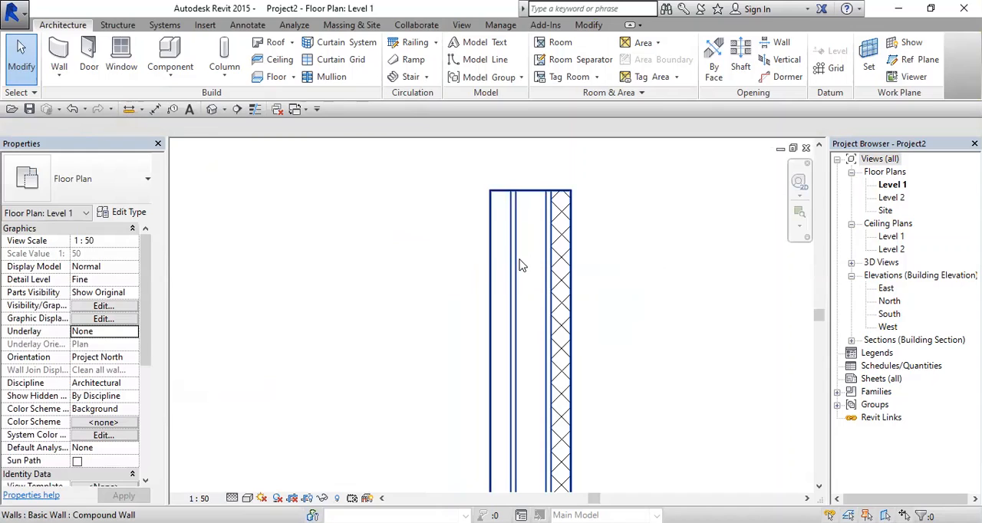
scroll(520, 265, down, 3)
middle_drag(522, 265, 566, 296)
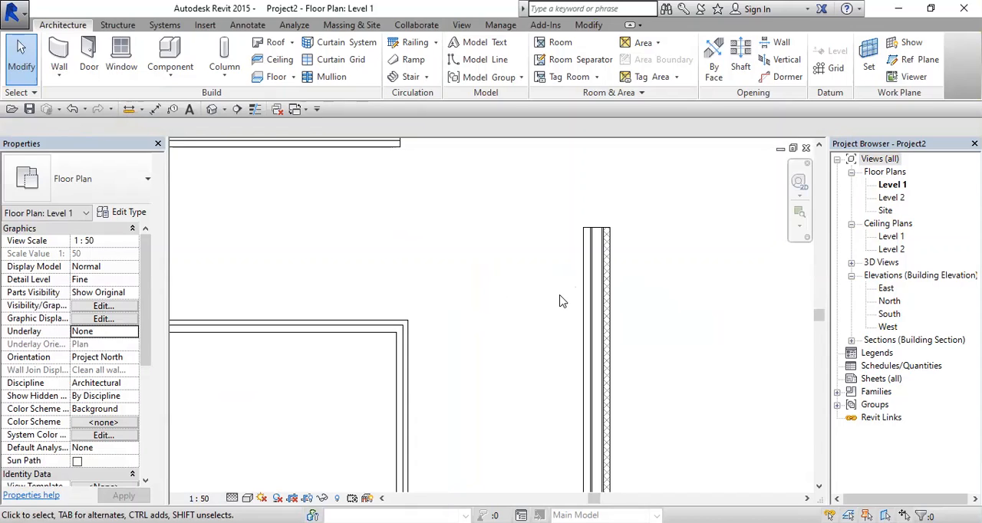
click(599, 255)
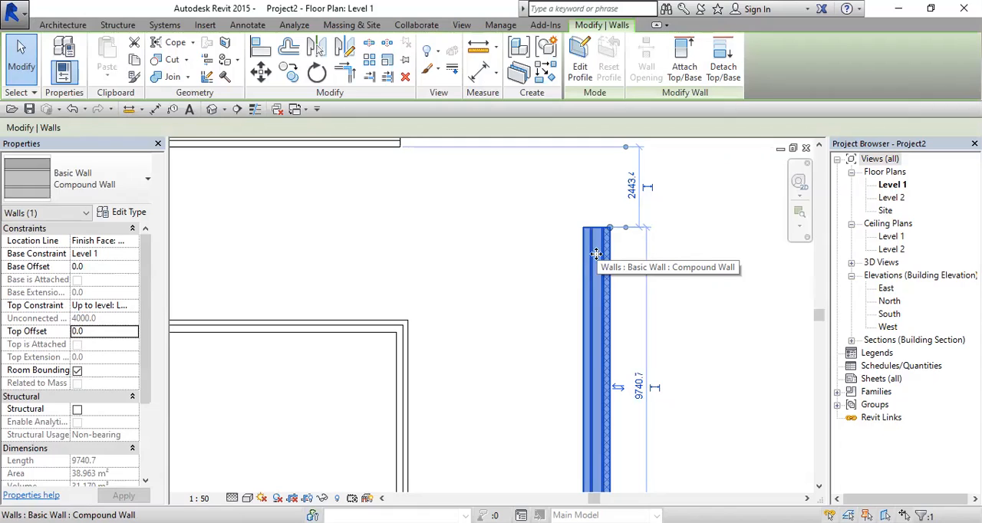
scroll(605, 290, up, 1)
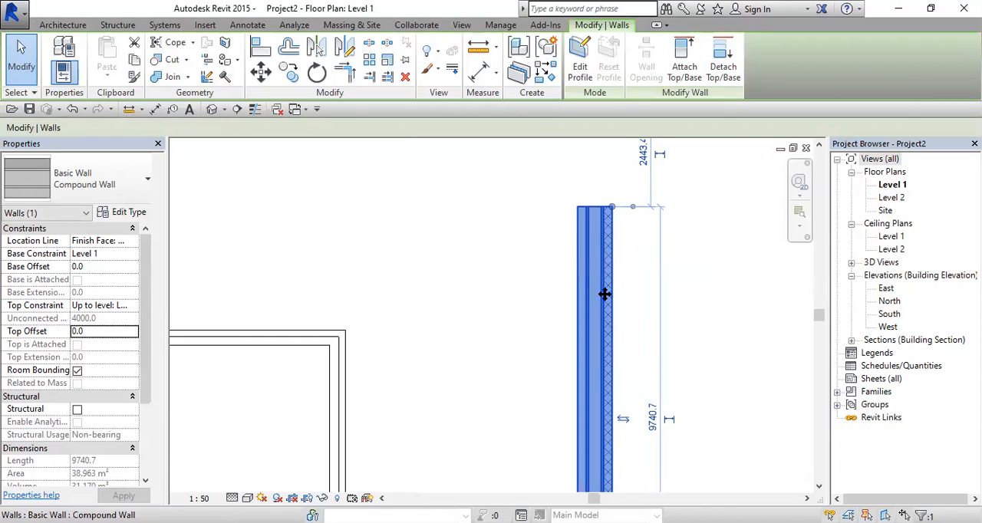
key(m)
middle_drag(565, 237, 540, 290)
scroll(540, 290, up, 1)
scroll(541, 292, up, 1)
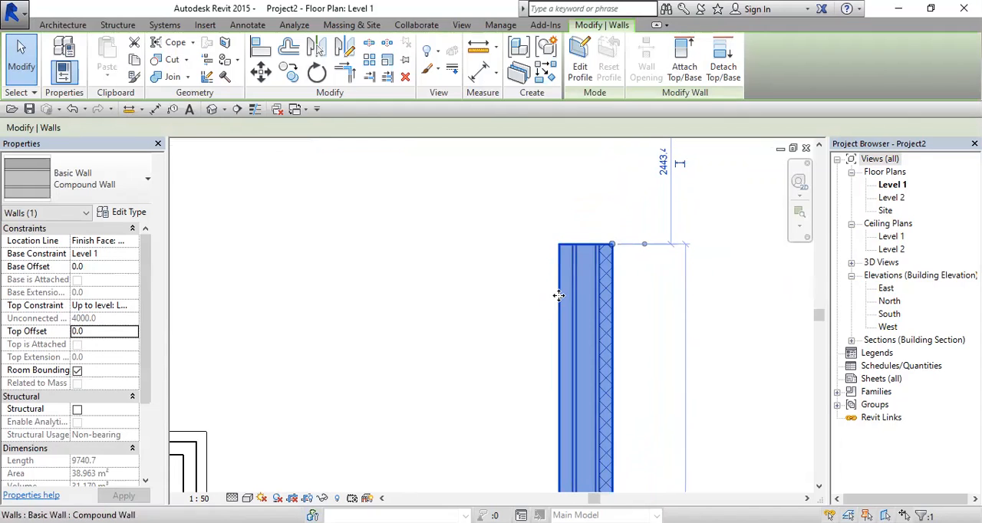
key(v)
click(560, 243)
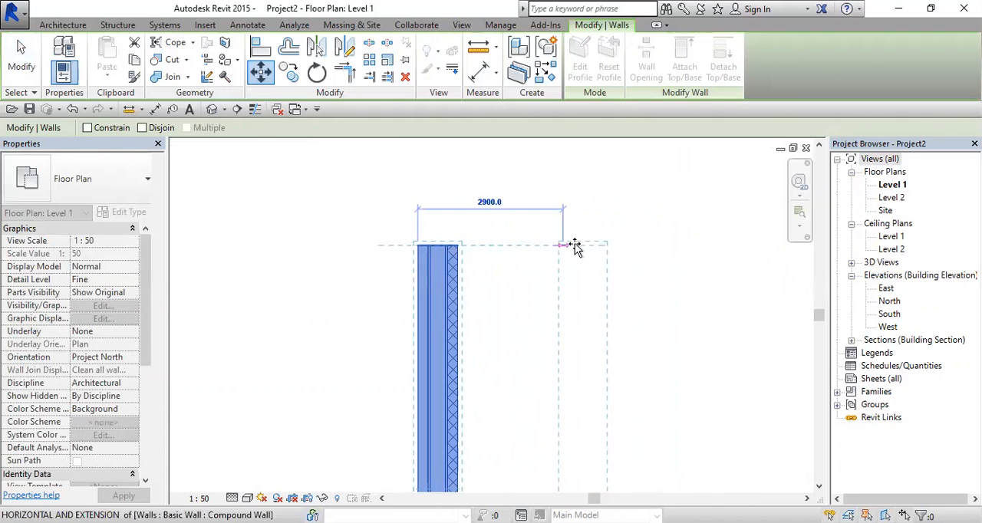
click(575, 245)
scroll(483, 286, down, 1)
middle_drag(337, 379, 550, 298)
click(479, 306)
scroll(473, 296, up, 1)
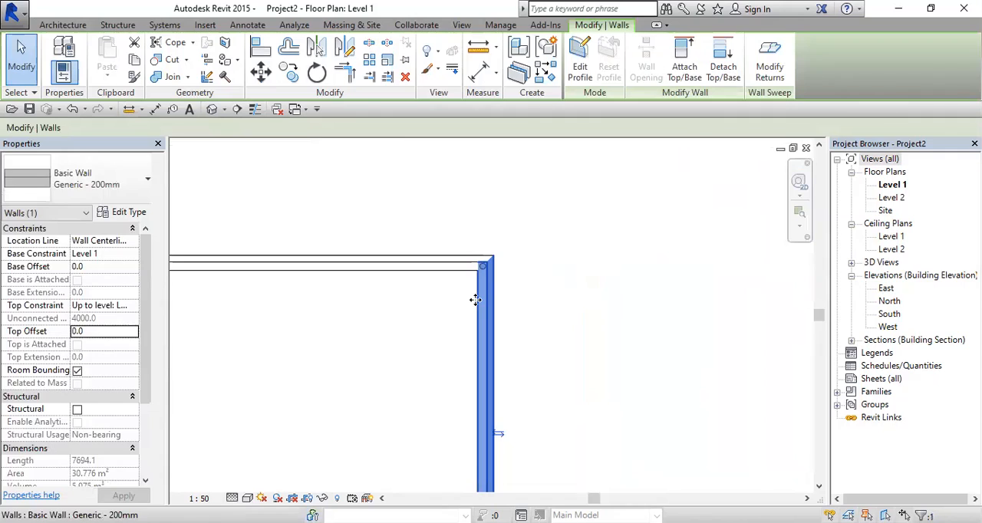
key(m)
key(v)
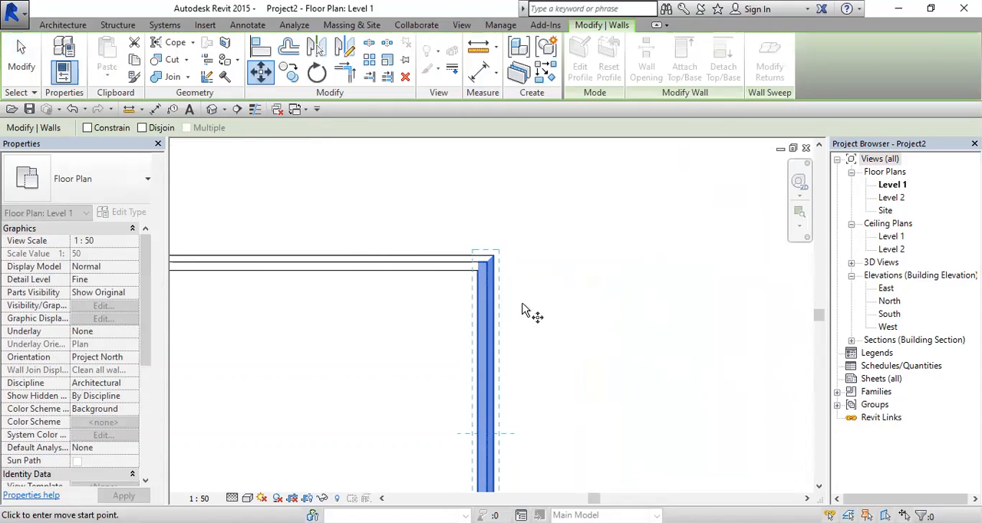
scroll(524, 336, down, 2)
middle_drag(524, 340, 598, 239)
key(Escape)
key(Escape)
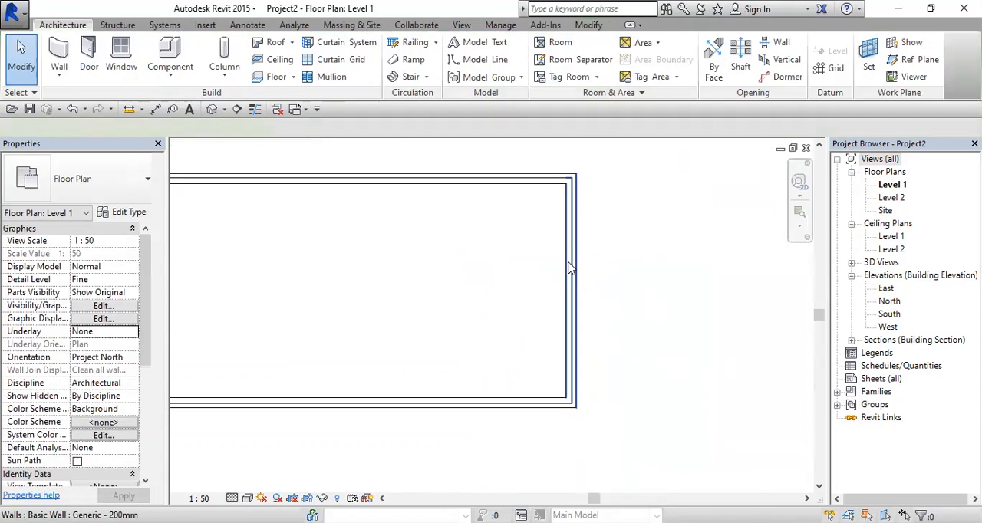
Step: Move the large rectangular room's right-hand Generic - 200mm wall horizontally outward to lengthen the room
click(571, 285)
key(m)
key(v)
click(622, 264)
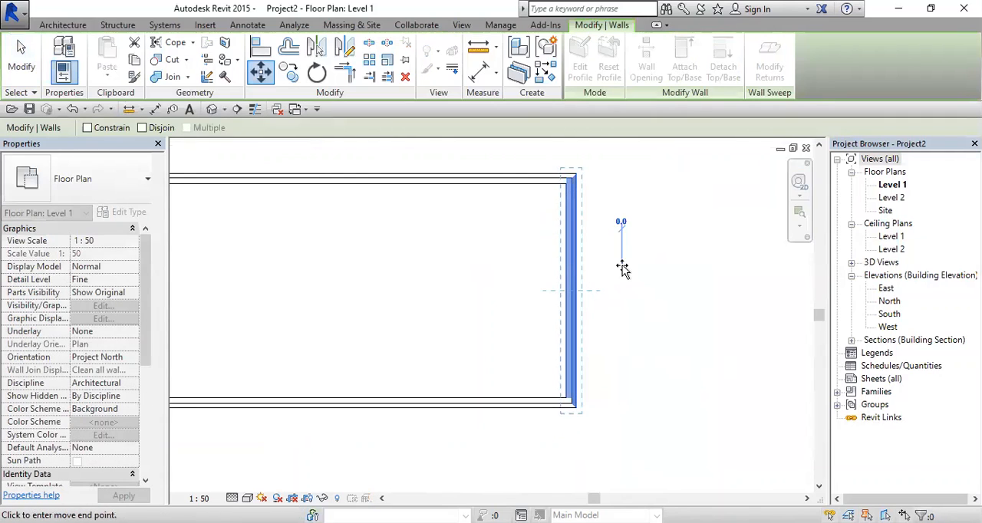
click(685, 267)
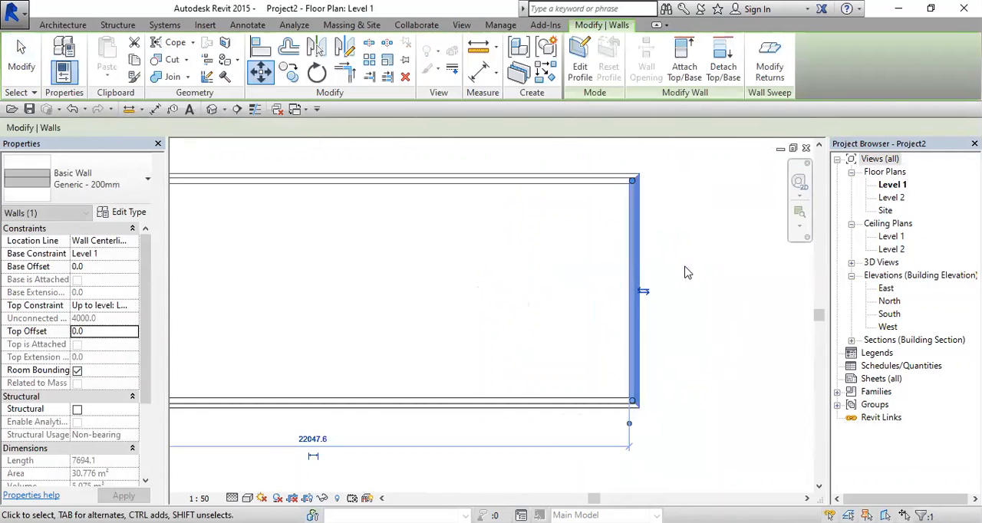
key(Escape)
Step: Move the Compound Wall exactly 2500 mm horizontally away from the room, measured from its upper-left corner
scroll(599, 269, down, 2)
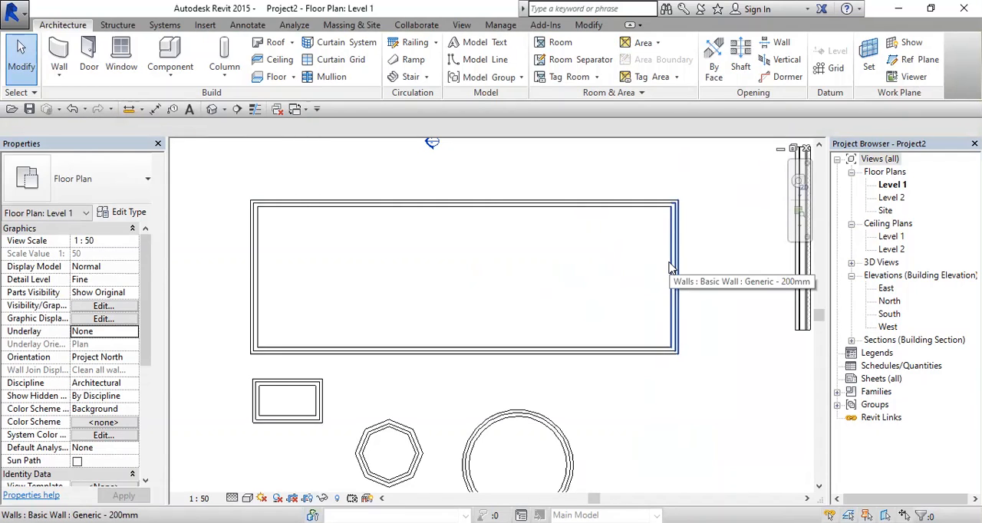
middle_drag(645, 218, 412, 299)
click(568, 250)
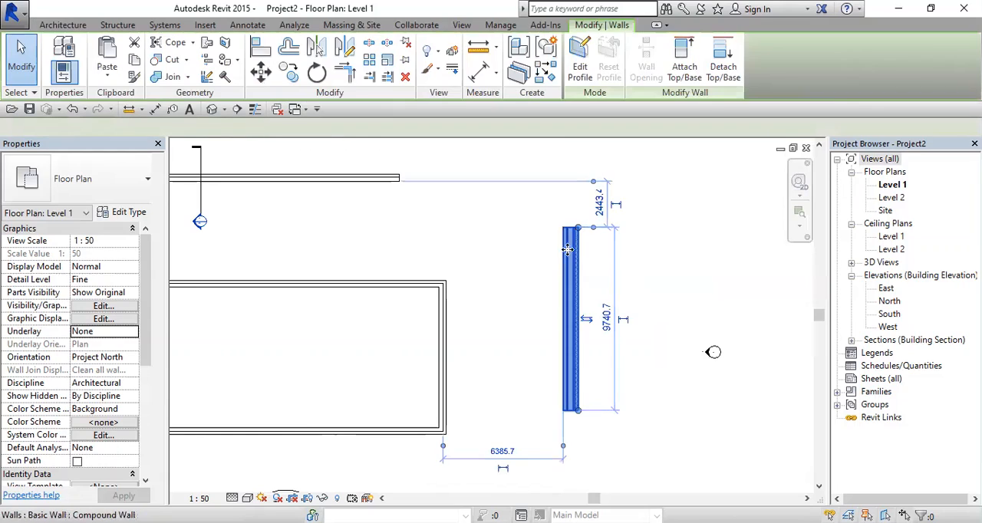
scroll(599, 248, up, 2)
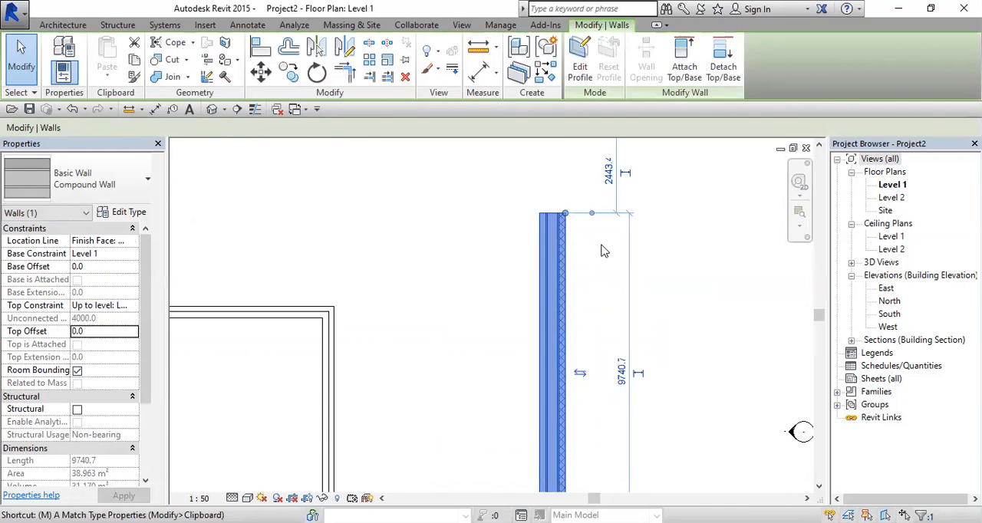
key(v)
scroll(555, 214, up, 1)
click(538, 213)
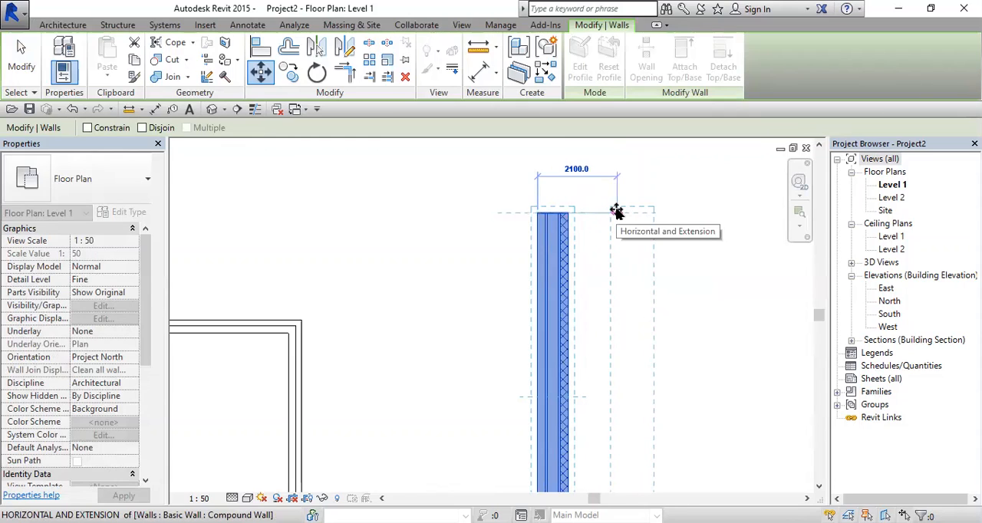
text(2500)
key(Return)
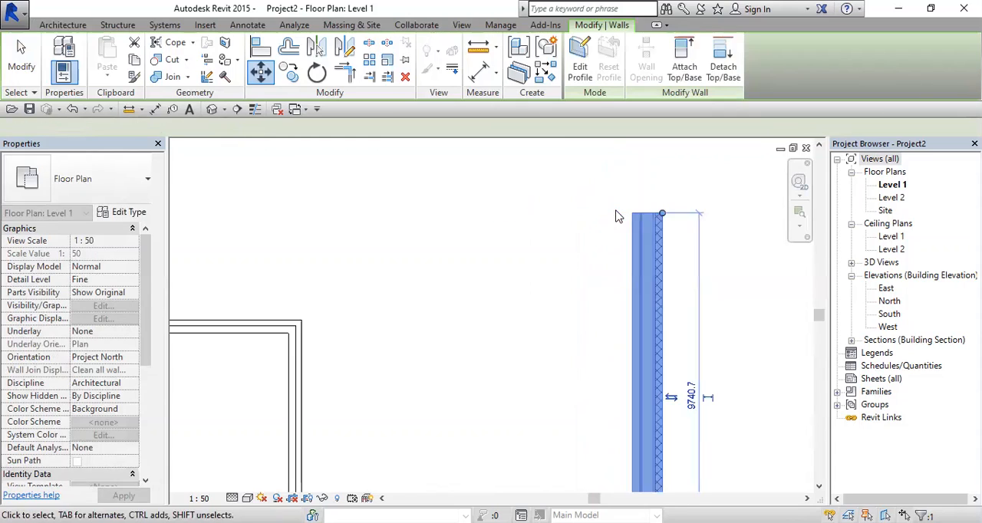
Step: Rotate the Compound Wall 45° about its midpoint
scroll(621, 238, down, 1)
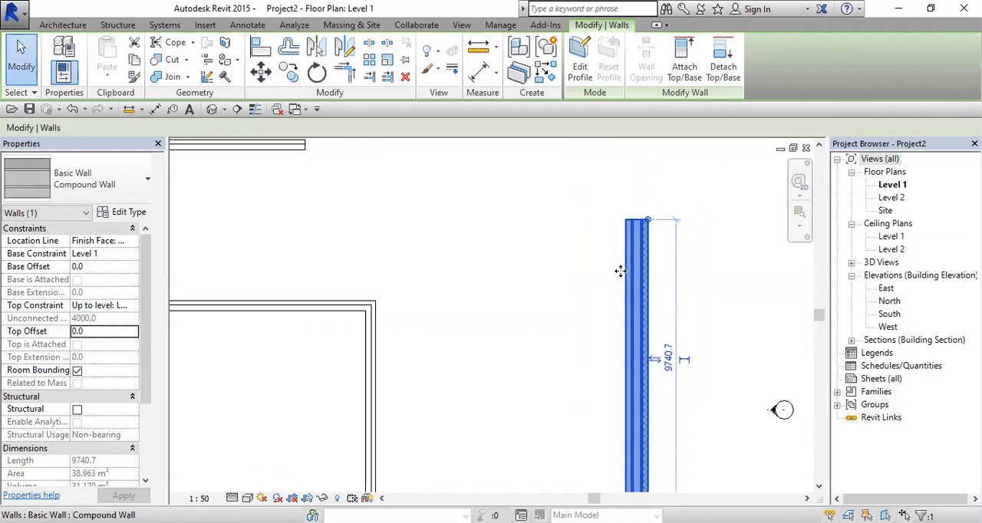
scroll(470, 272, down, 2)
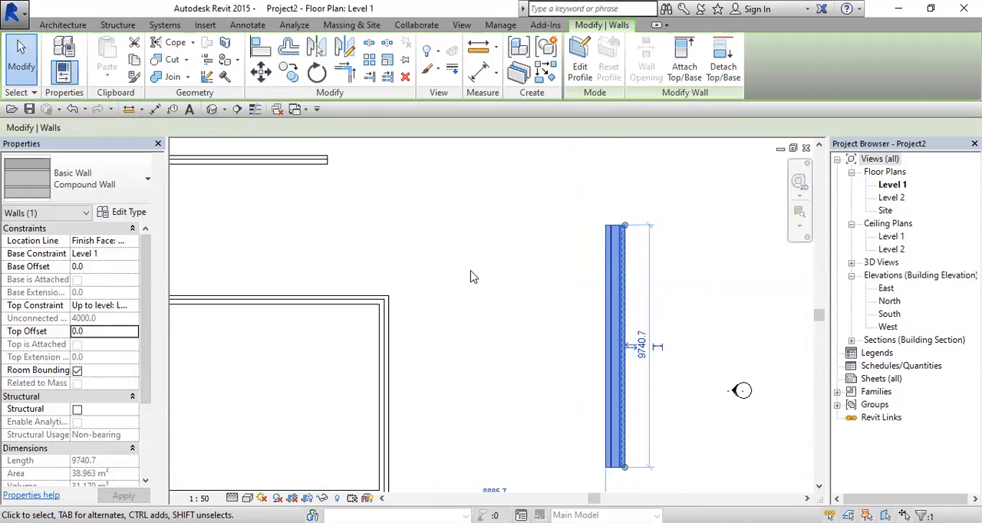
middle_drag(544, 355, 494, 359)
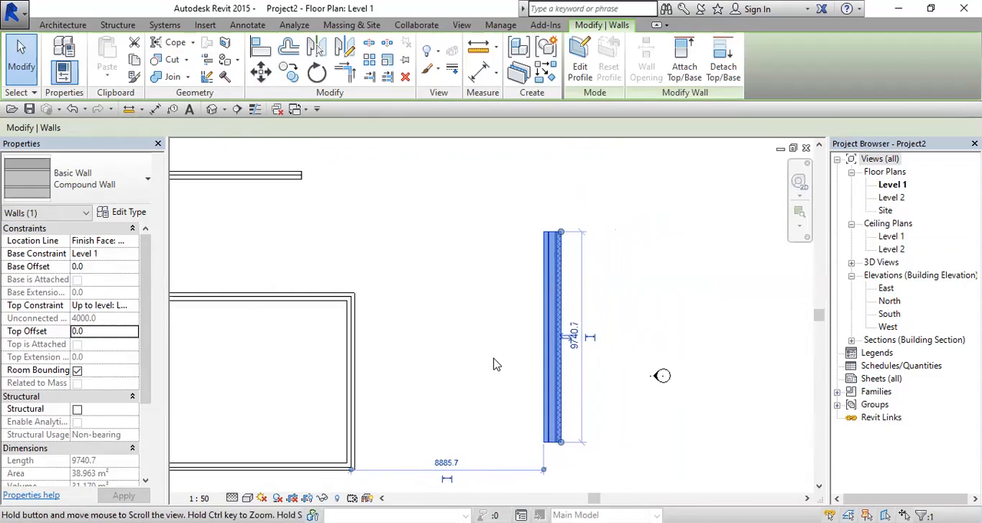
click(318, 75)
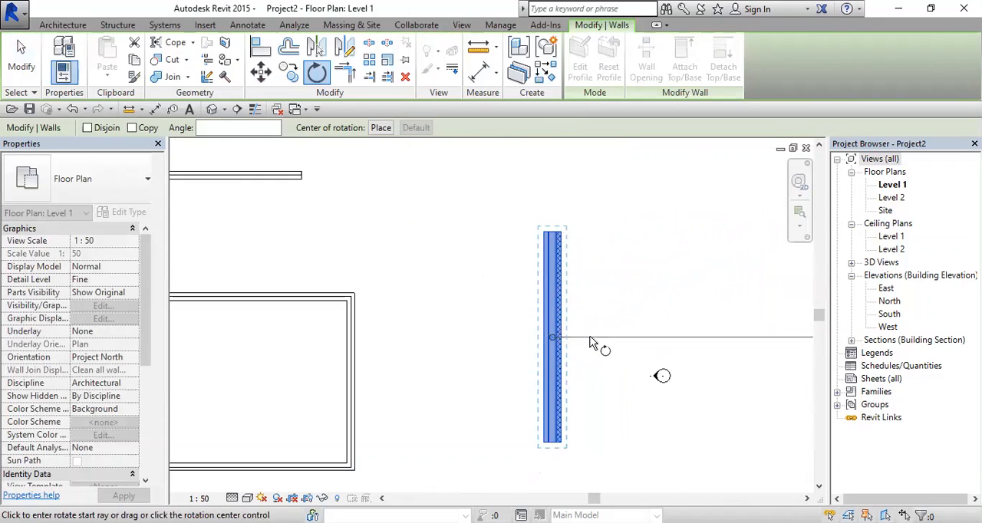
click(212, 129)
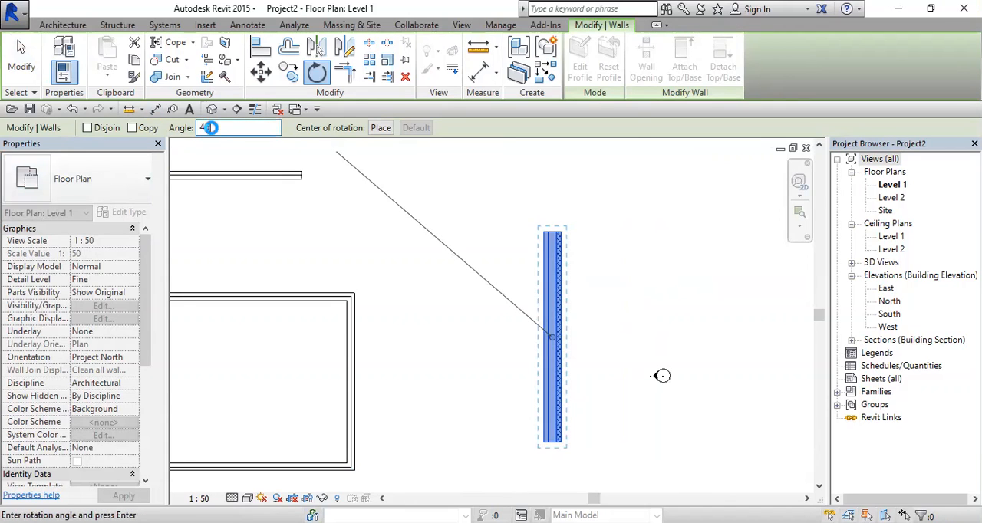
key(Return)
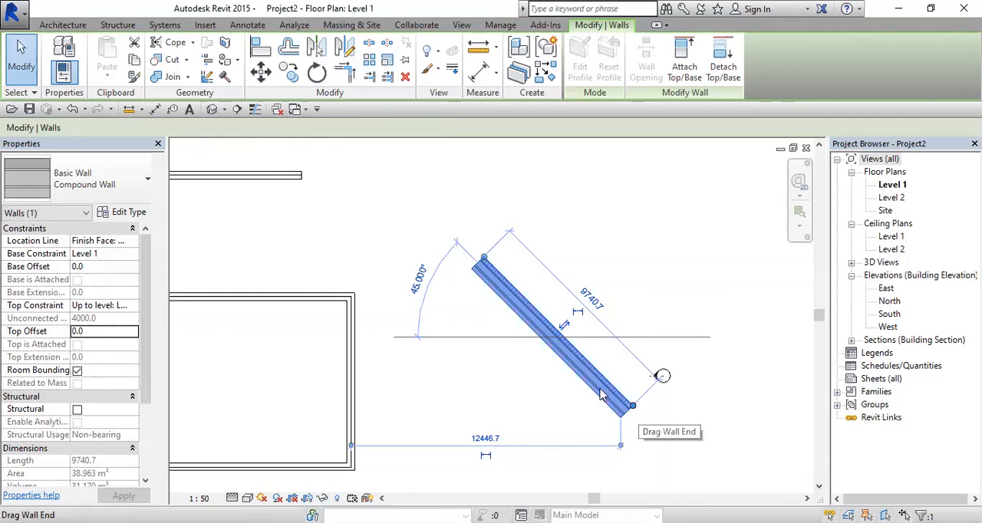
Step: Rotate the diagonal Compound Wall 28° counterclockwise, placing the centre of rotation at its upper-left end
click(317, 72)
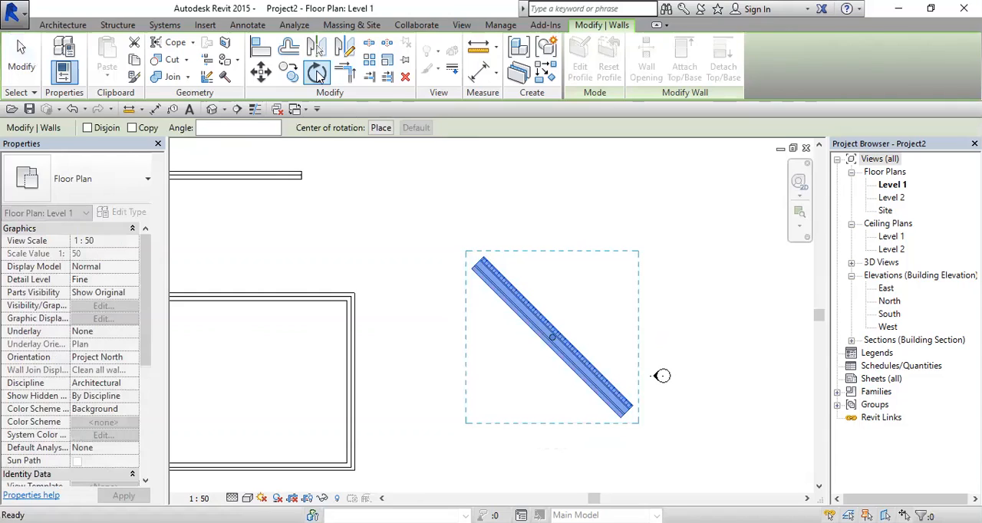
click(380, 128)
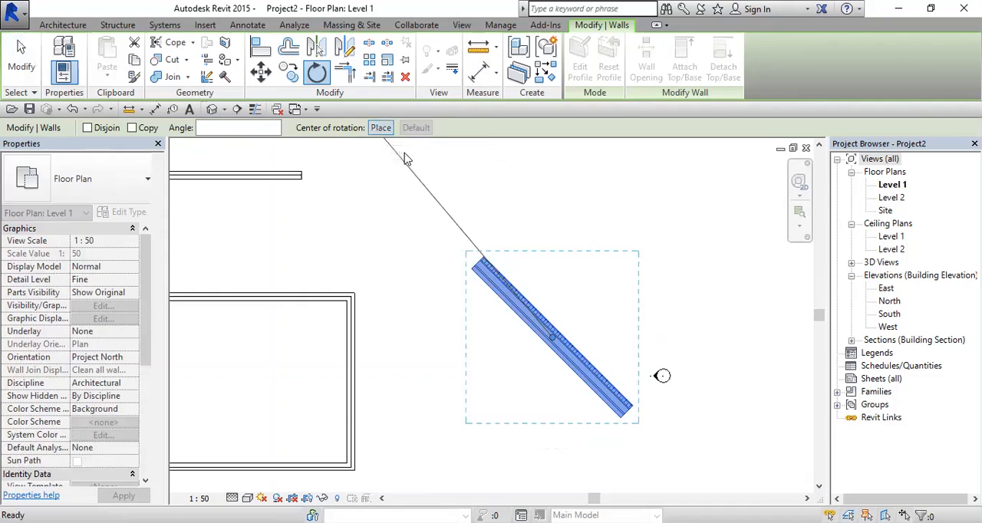
click(477, 262)
scroll(477, 262, up, 4)
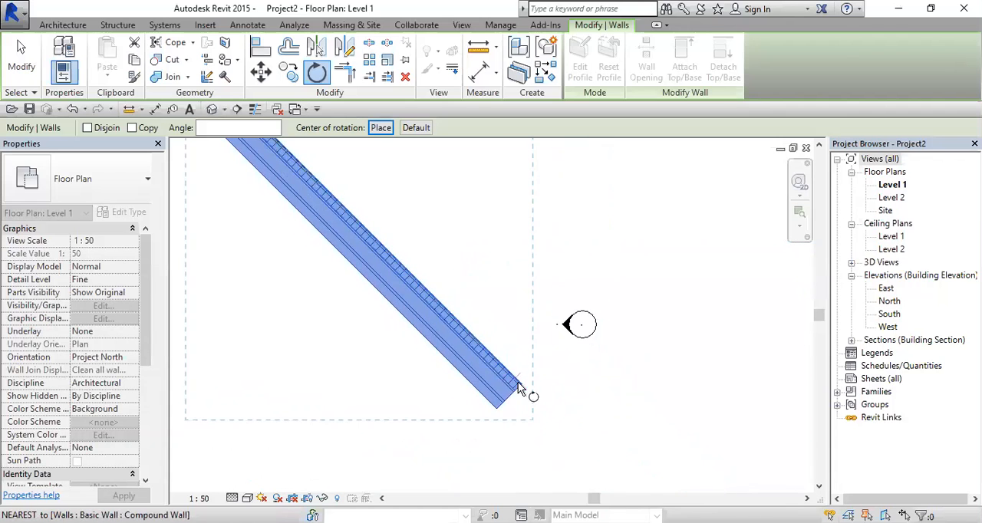
click(518, 382)
middle_drag(529, 254, 565, 383)
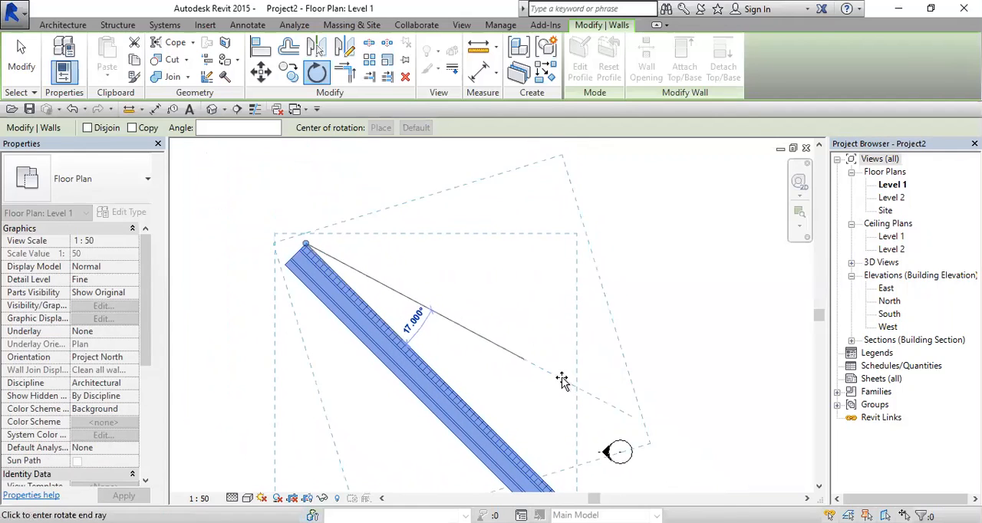
click(574, 325)
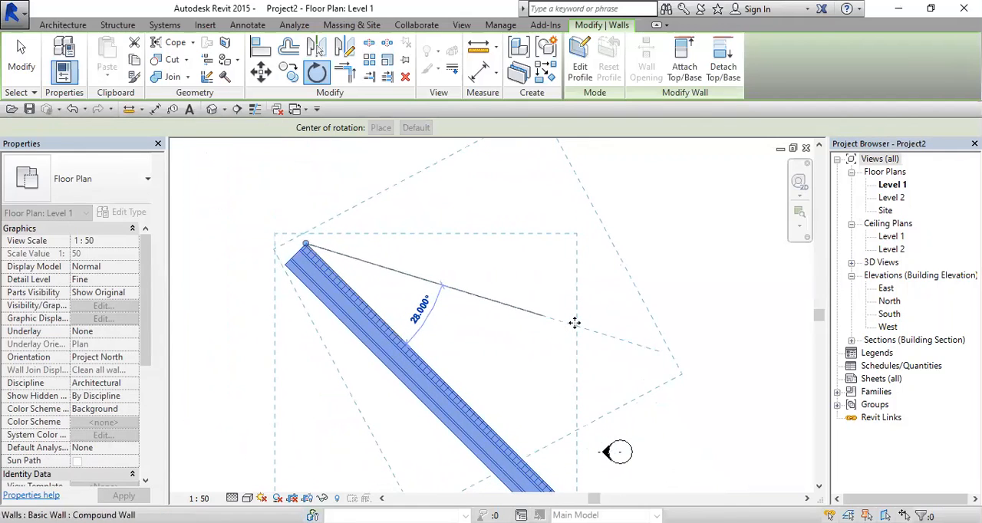
scroll(489, 278, down, 3)
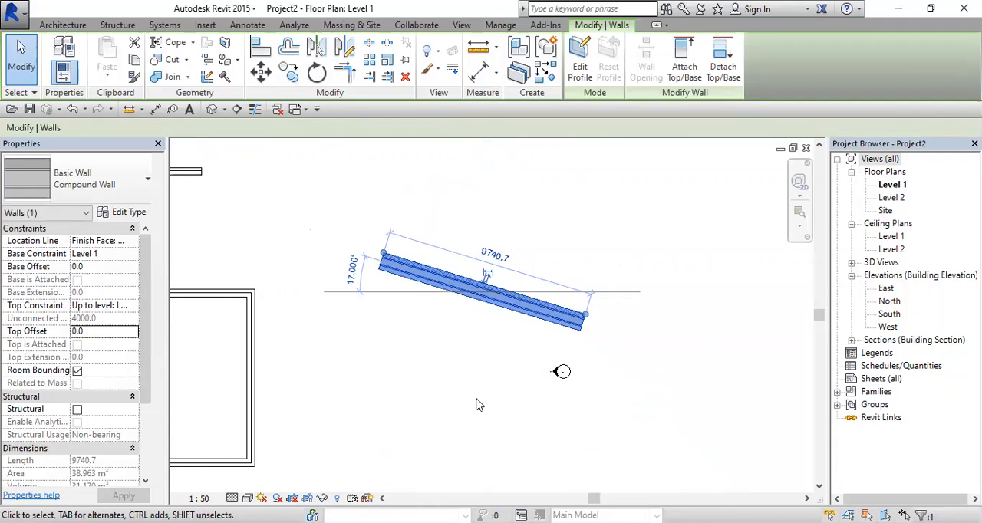
middle_drag(365, 350, 453, 338)
click(451, 332)
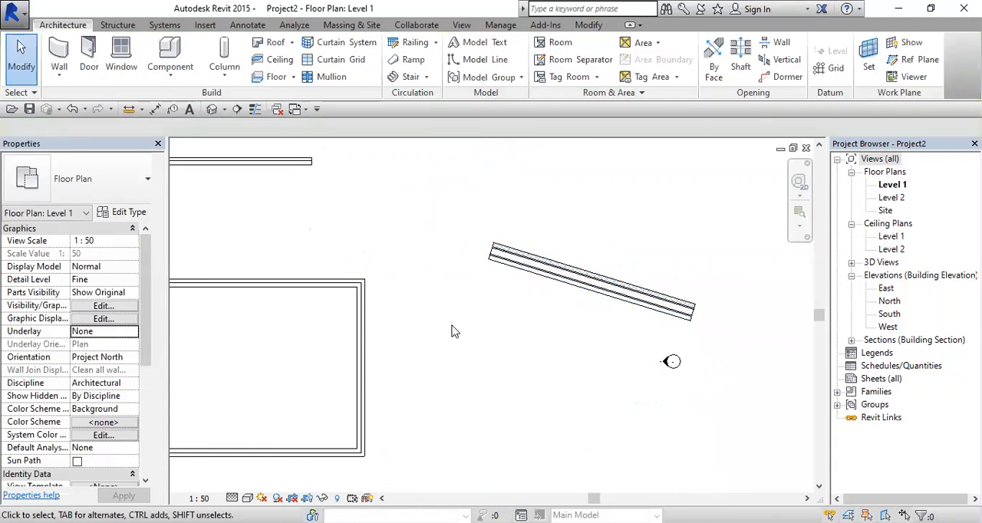
Step: Align the lower face of the slanted Compound Wall with the outer face of the large room's right-hand wall
click(589, 26)
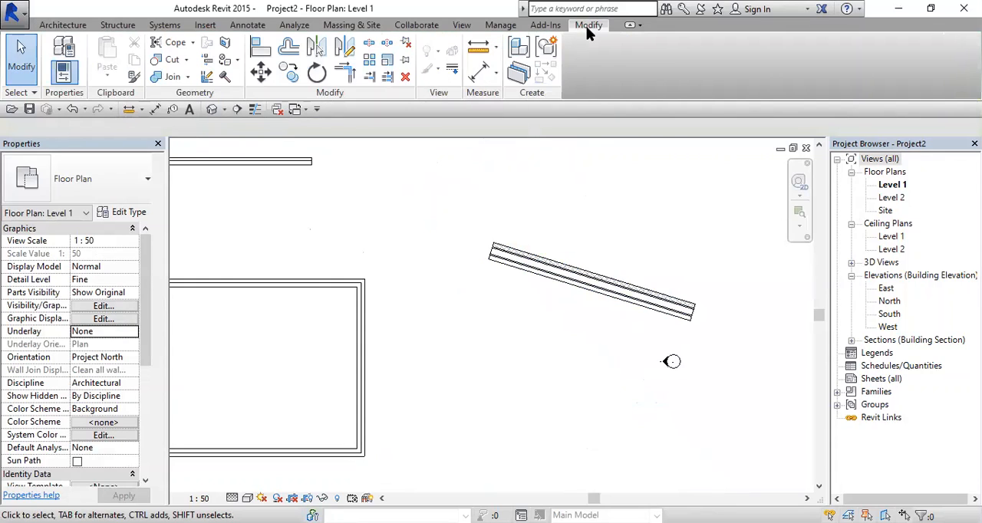
click(261, 51)
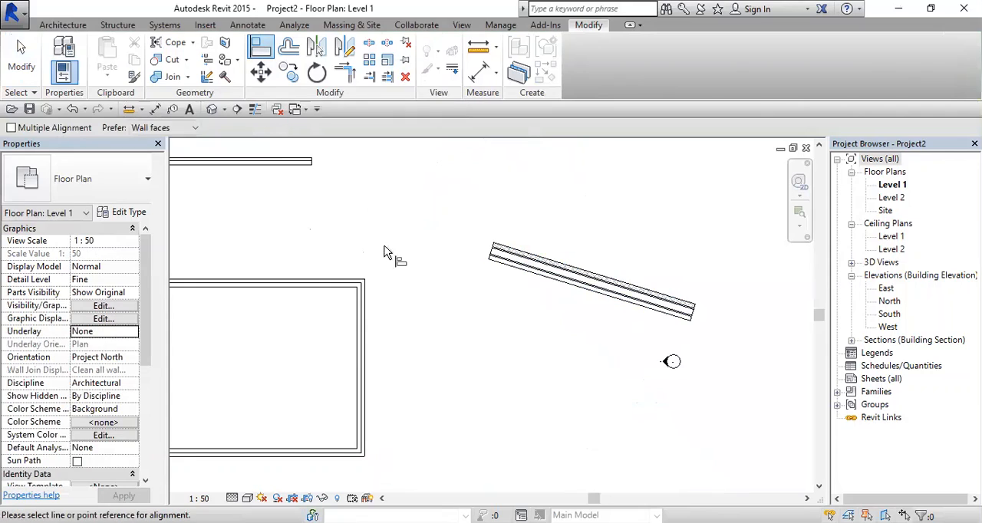
click(368, 300)
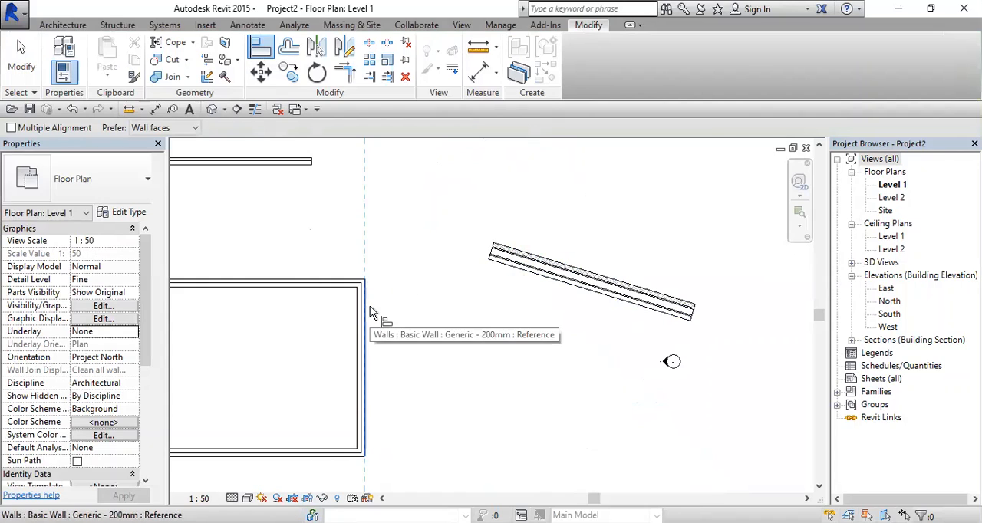
click(512, 274)
middle_drag(400, 364, 447, 325)
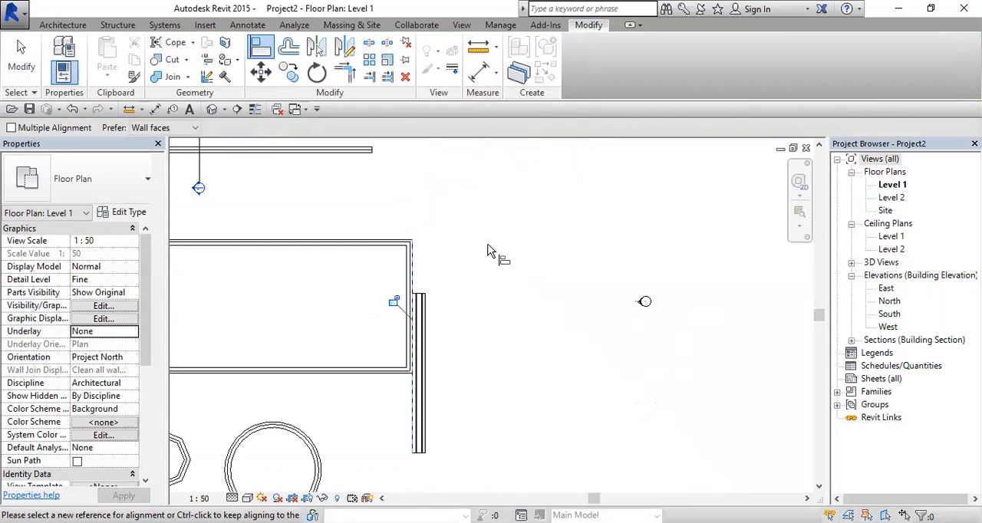
middle_drag(455, 318, 552, 312)
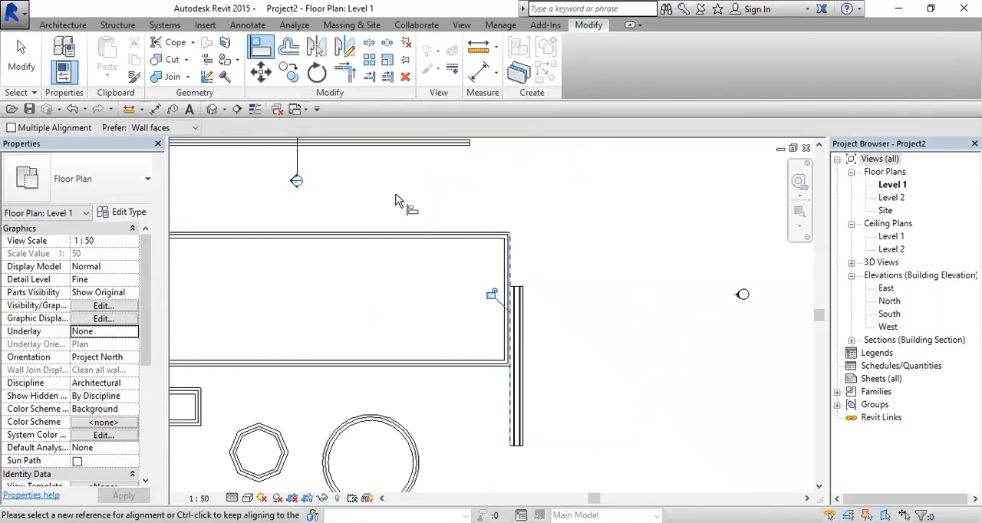
click(369, 78)
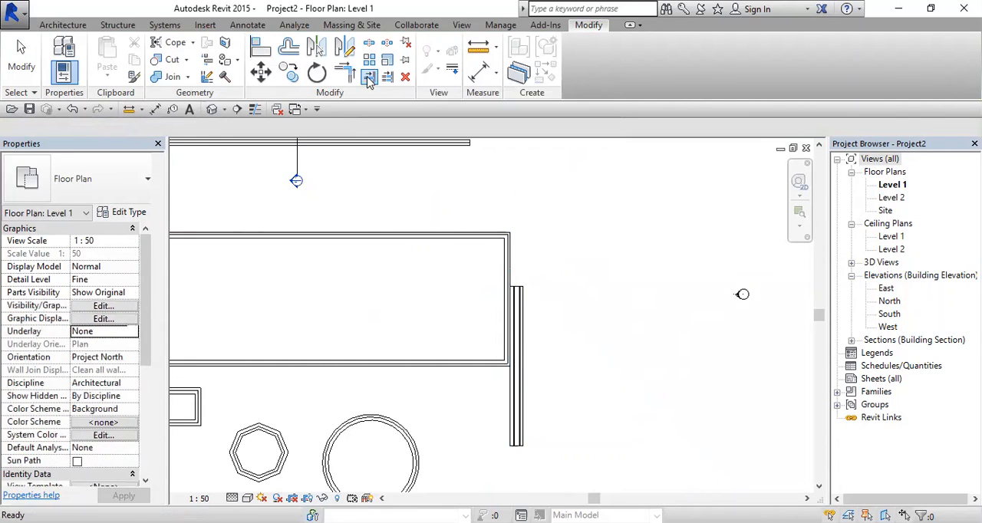
key(Escape)
key(Escape)
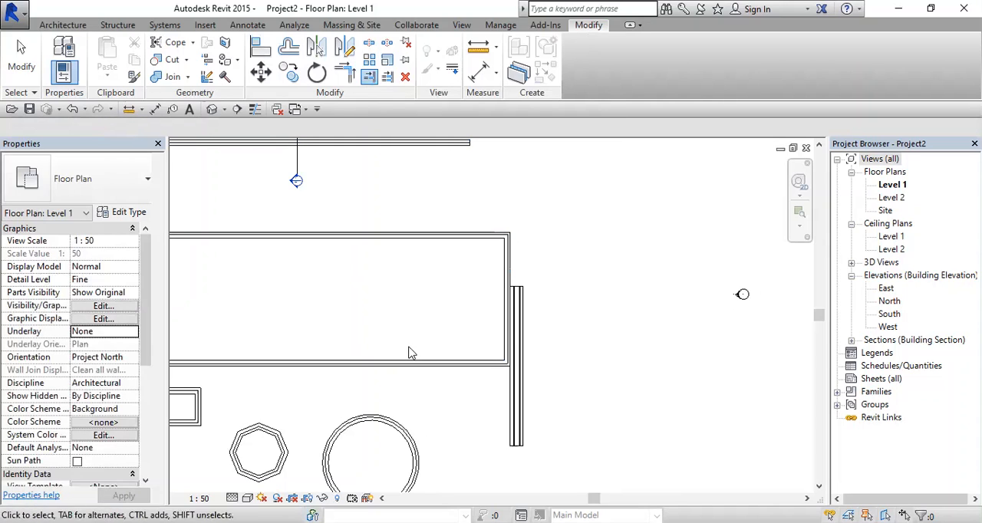
Step: Create a similar Generic - 200mm wall running vertically across the large room's lower wall, near its right end
click(506, 318)
right_click(507, 318)
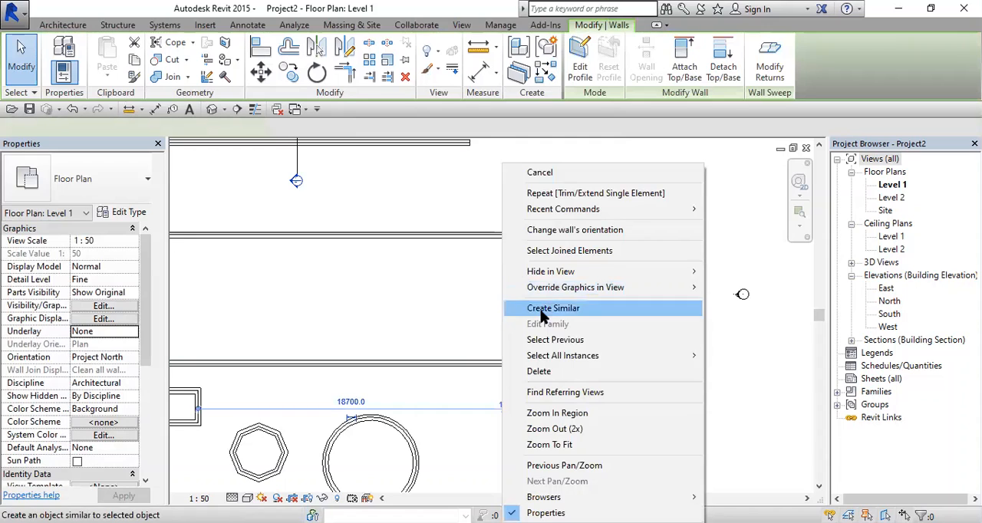
click(545, 309)
click(432, 389)
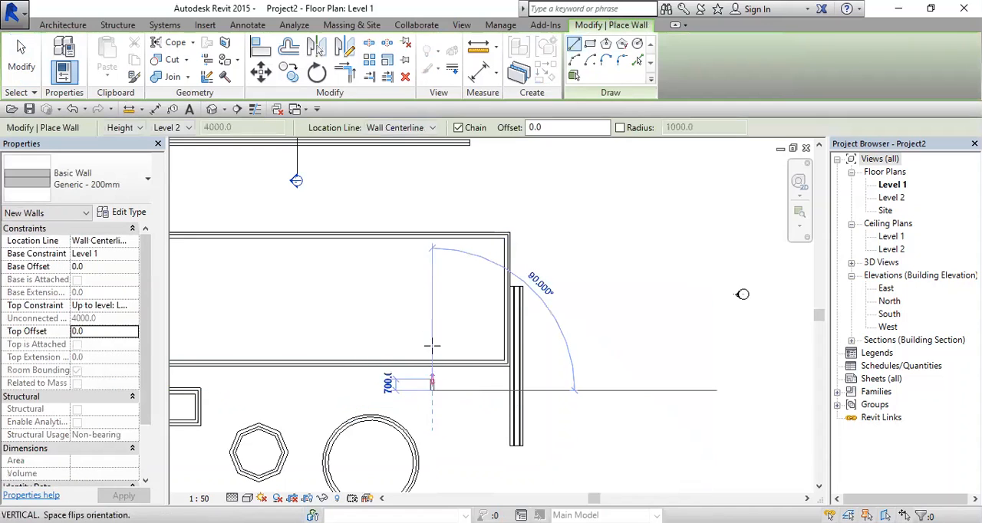
click(430, 295)
key(Escape)
key(Escape)
Step: Trim the new vertical wall to the room's lower wall with Trim/Extend Single Element, keeping the part outside the room
scroll(507, 354, up, 3)
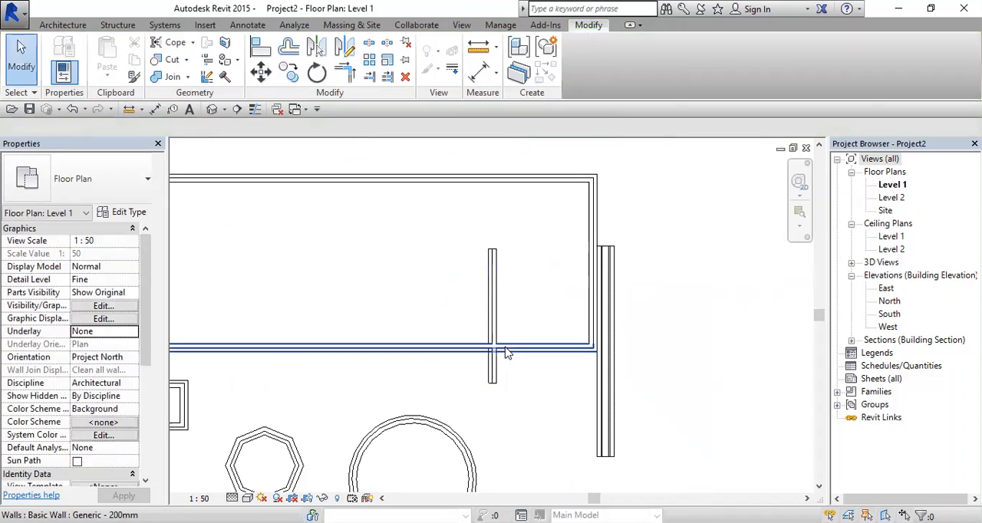
click(506, 353)
key(Escape)
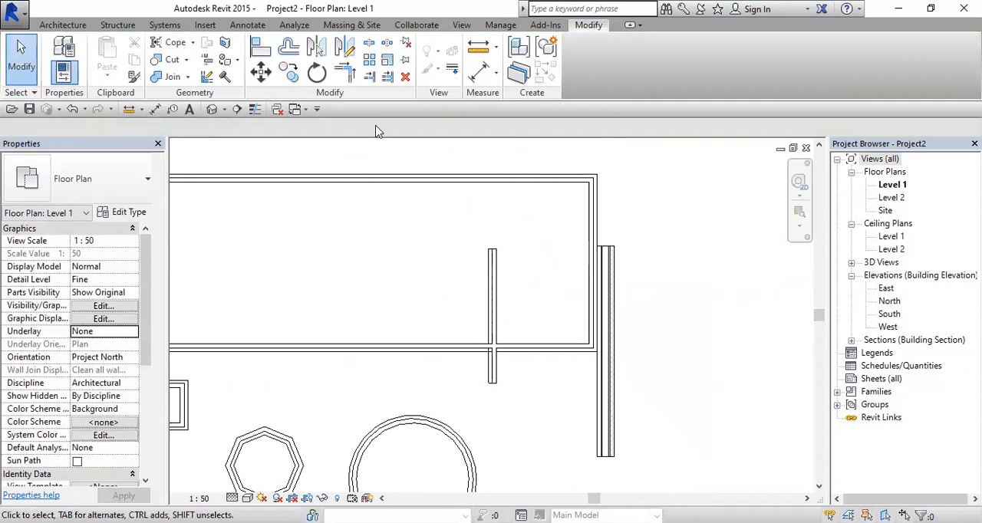
click(367, 78)
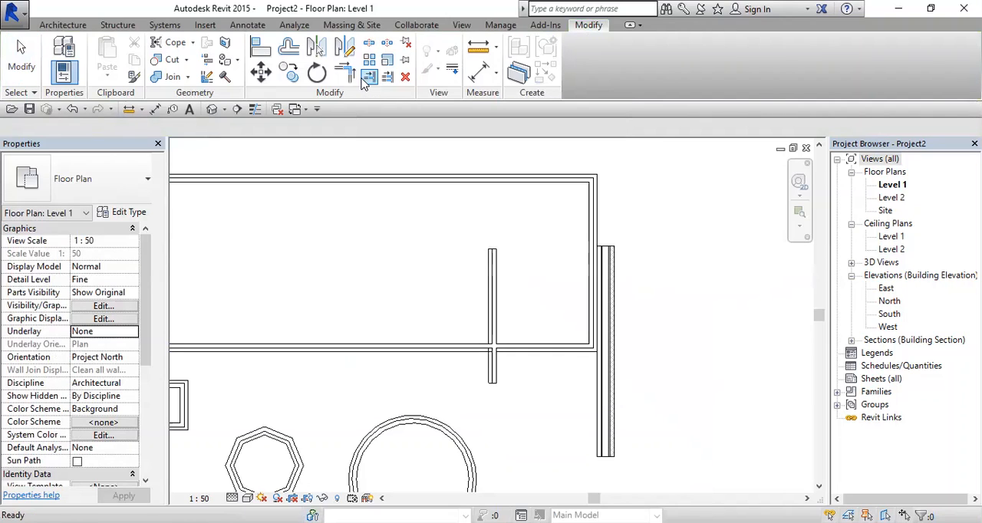
click(507, 348)
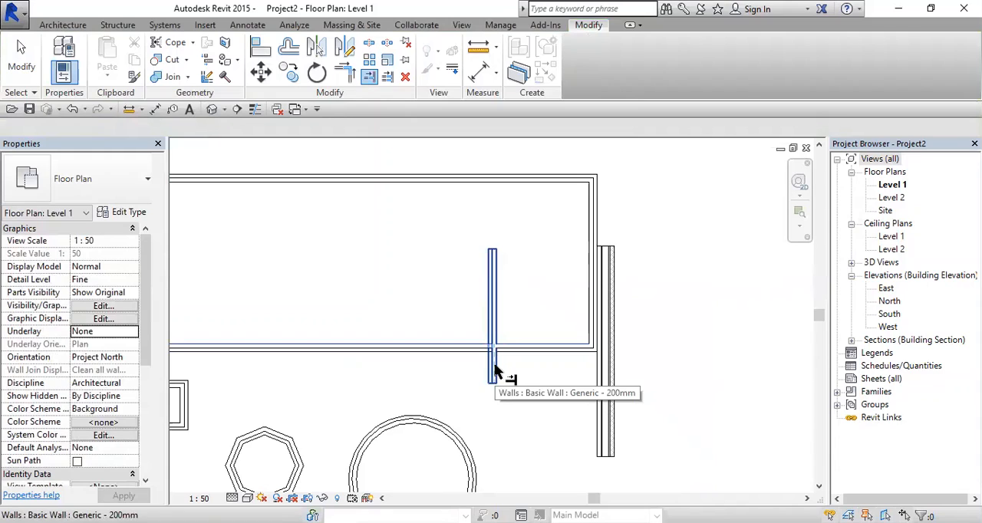
click(495, 372)
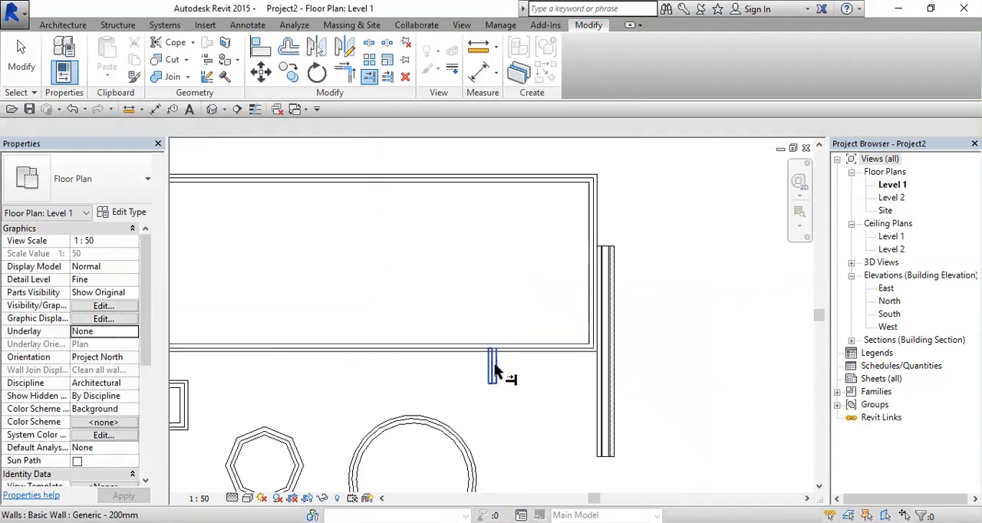
Step: Try trimming the room's lower wall to the short vertical wall as boundary, and undo that trim
scroll(502, 287, down, 2)
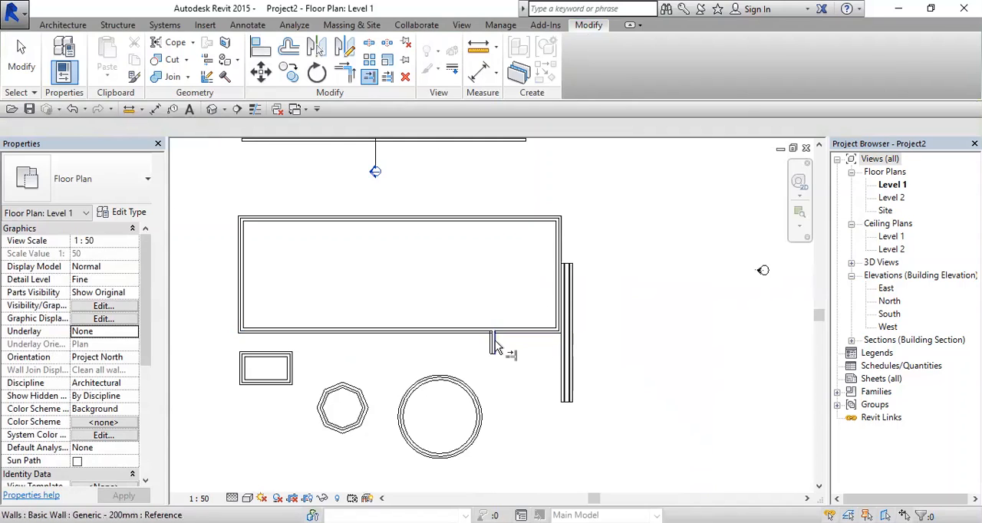
scroll(504, 355, up, 2)
scroll(504, 355, up, 1)
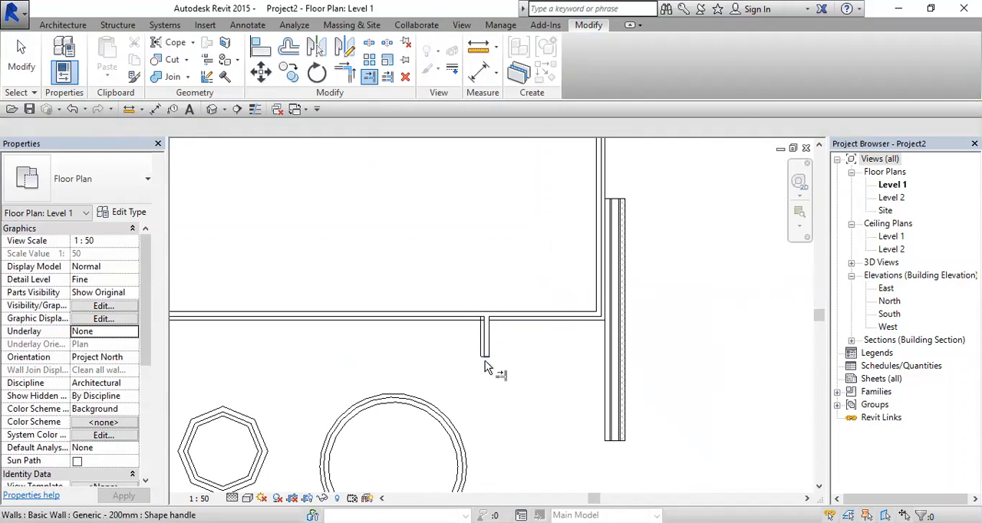
scroll(482, 334, up, 2)
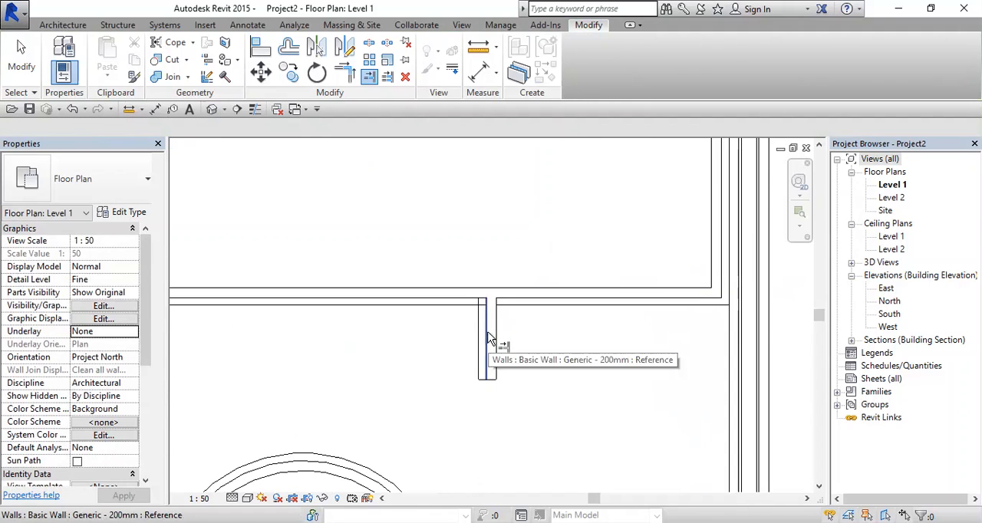
click(531, 305)
scroll(537, 309, down, 2)
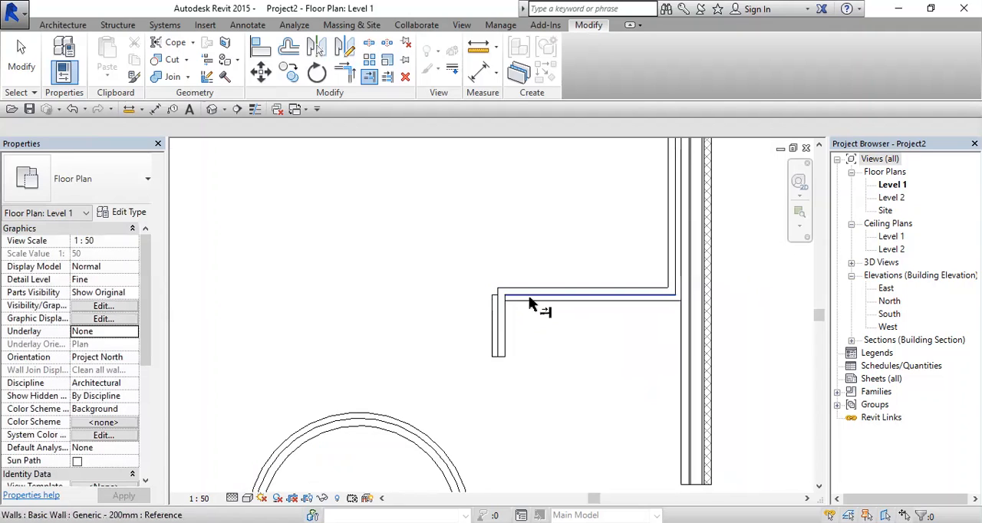
key(ctrl+z)
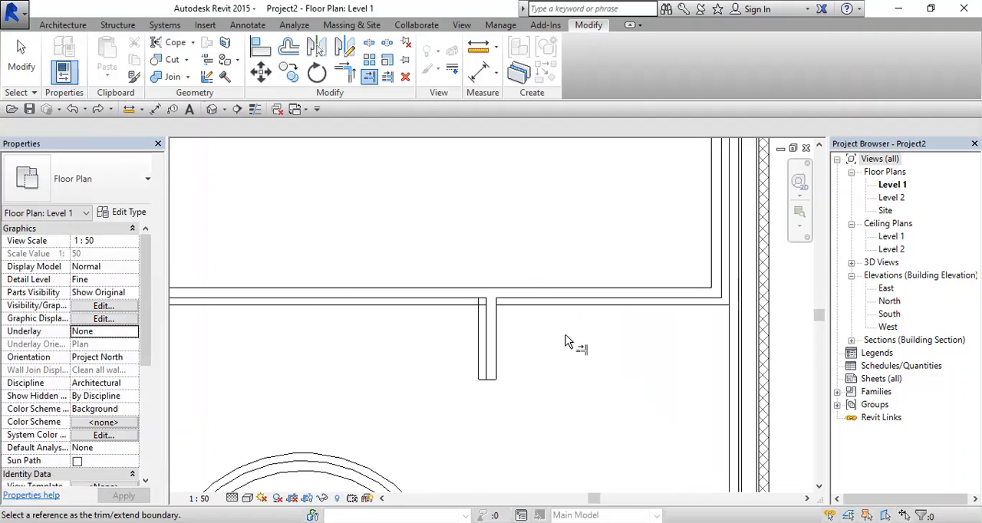
key(Escape)
scroll(489, 345, down, 2)
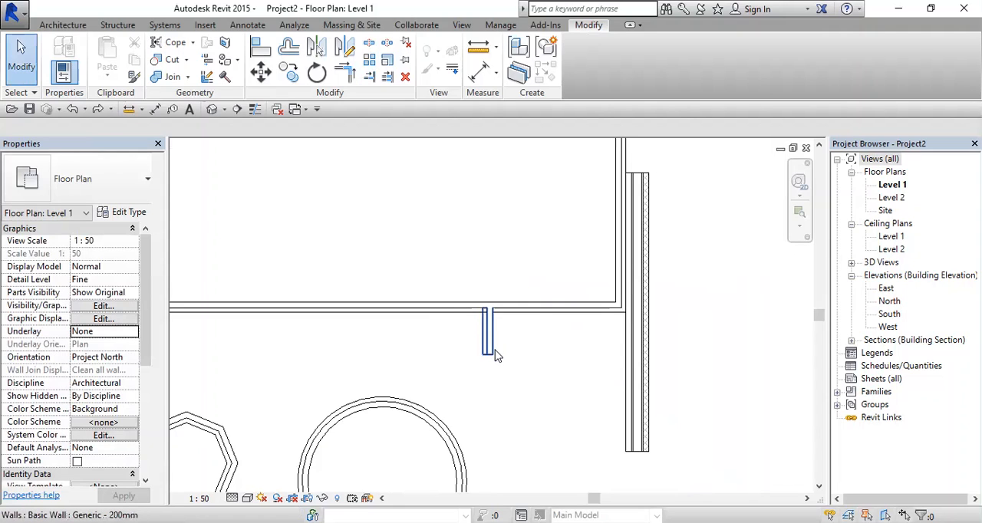
click(493, 353)
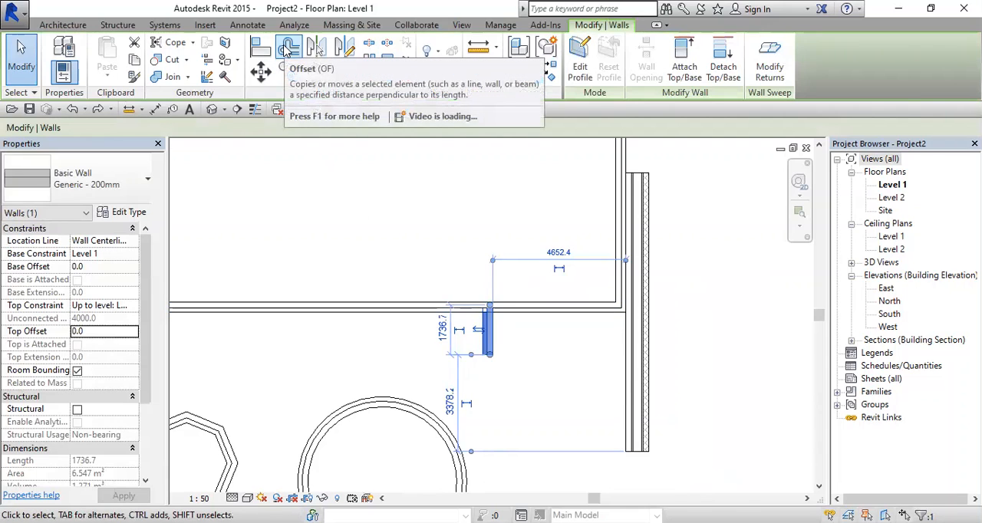
click(288, 49)
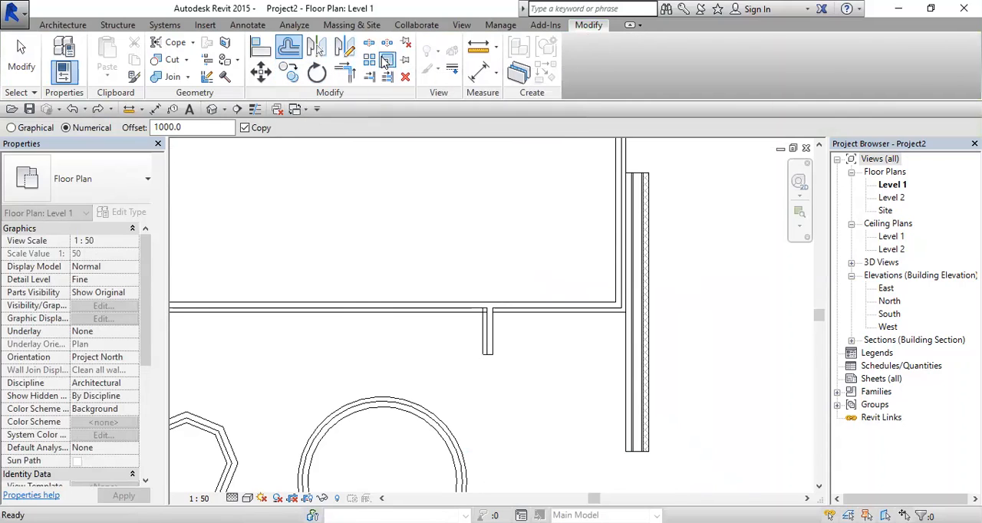
key(Escape)
Step: Scale the short vertical wall graphically from its upper end to a length of 2900 mm
scroll(491, 314, up, 2)
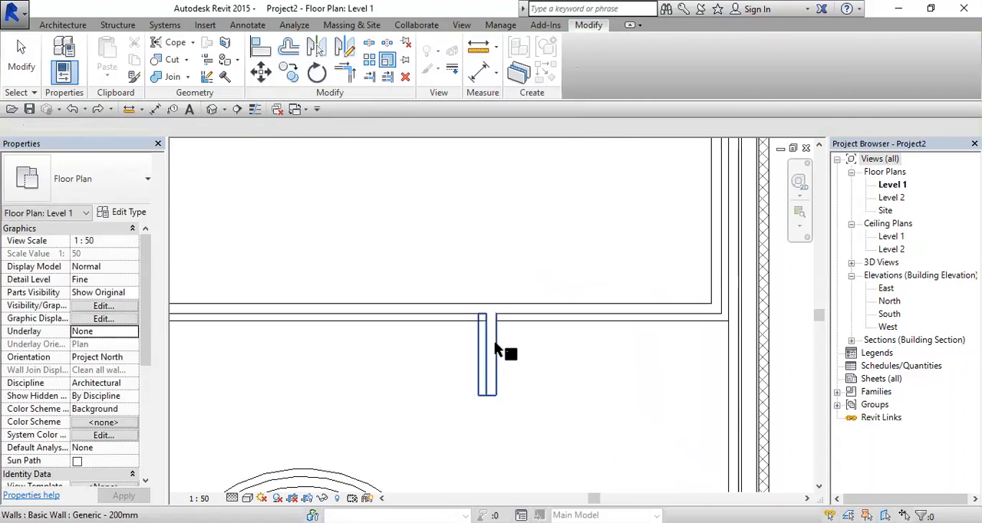
click(495, 353)
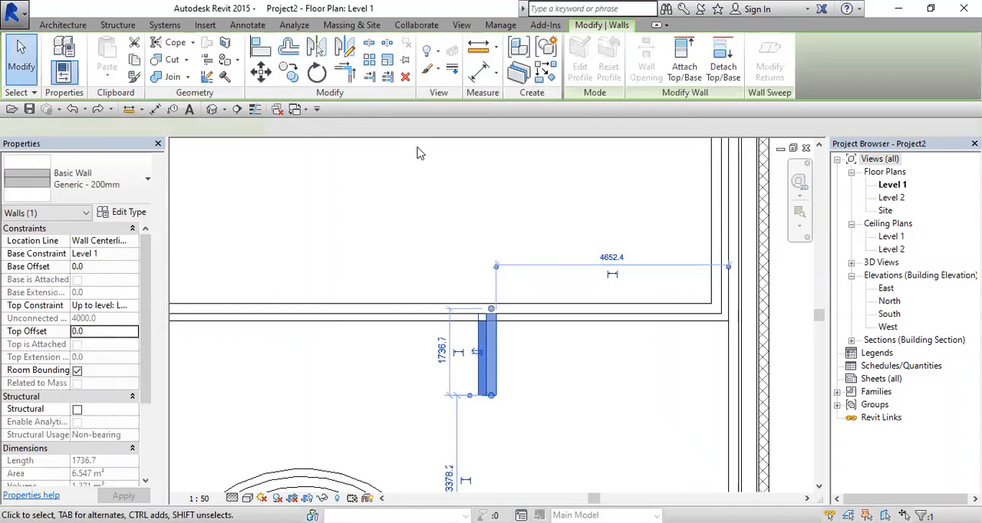
click(389, 61)
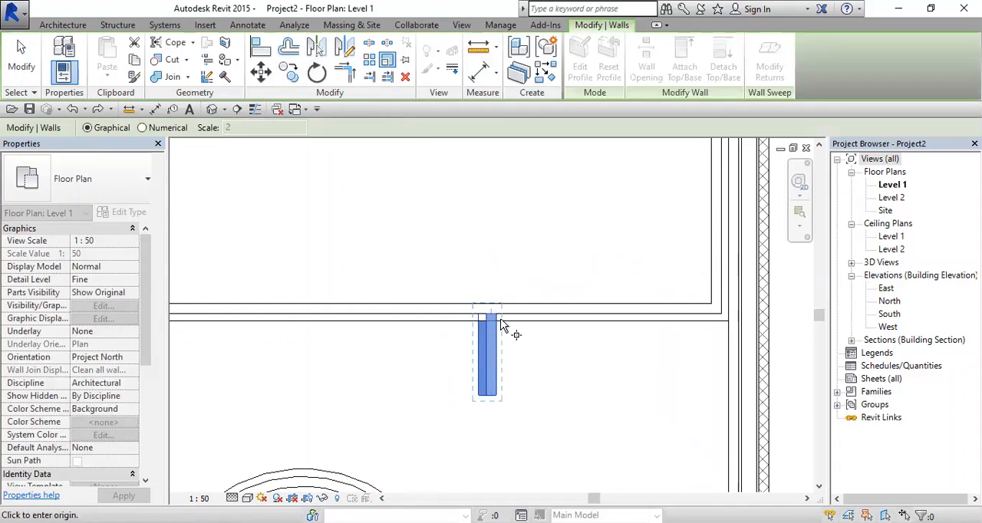
click(469, 336)
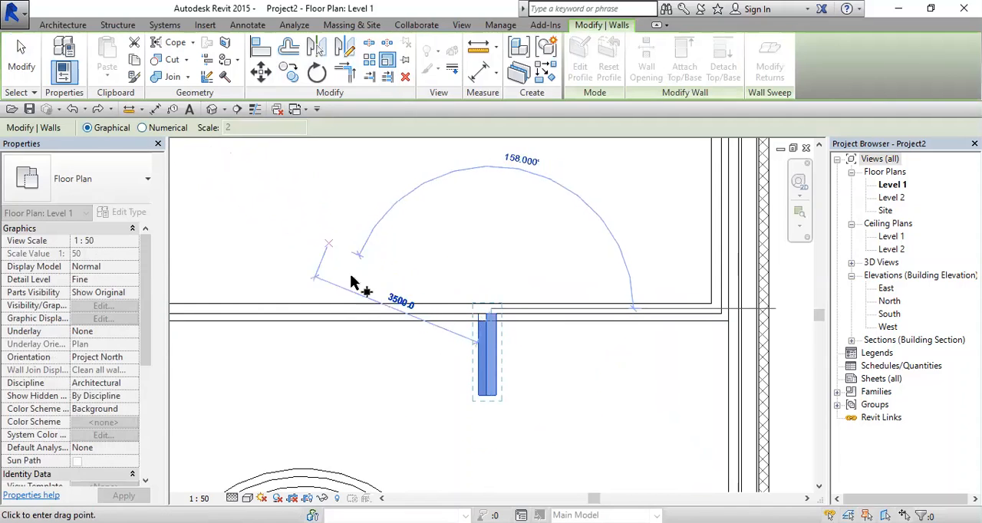
click(491, 396)
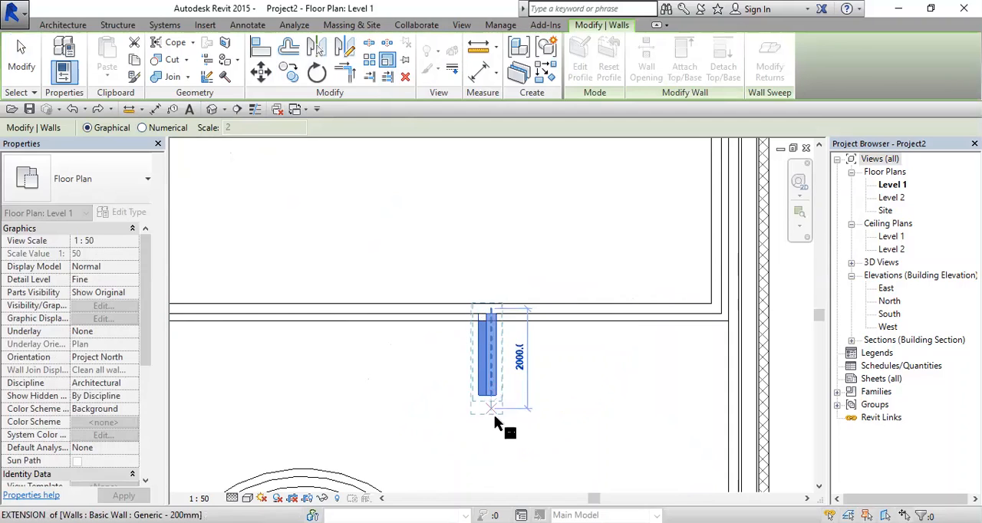
click(491, 455)
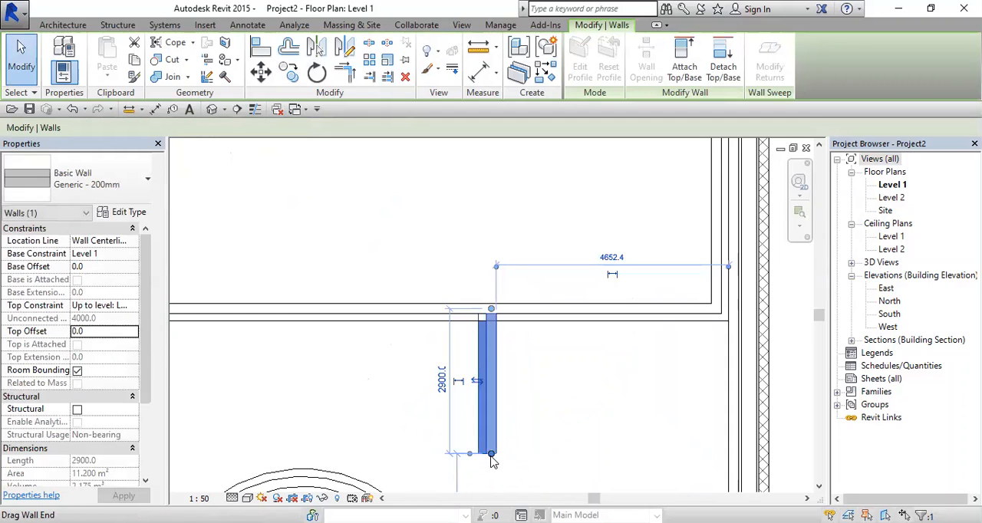
Step: Scale the short vertical wall numerically by a factor of 2 from its upper end
middle_drag(491, 461, 468, 370)
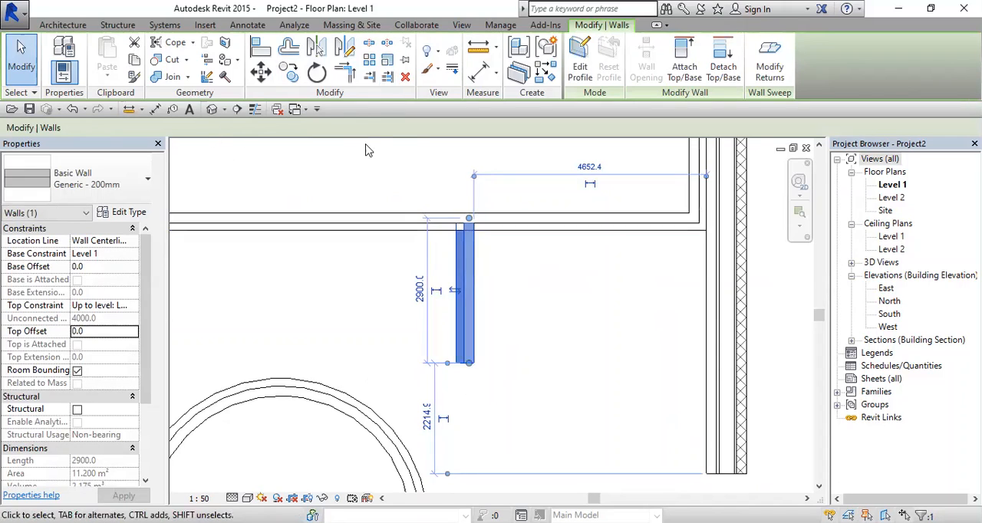
click(387, 60)
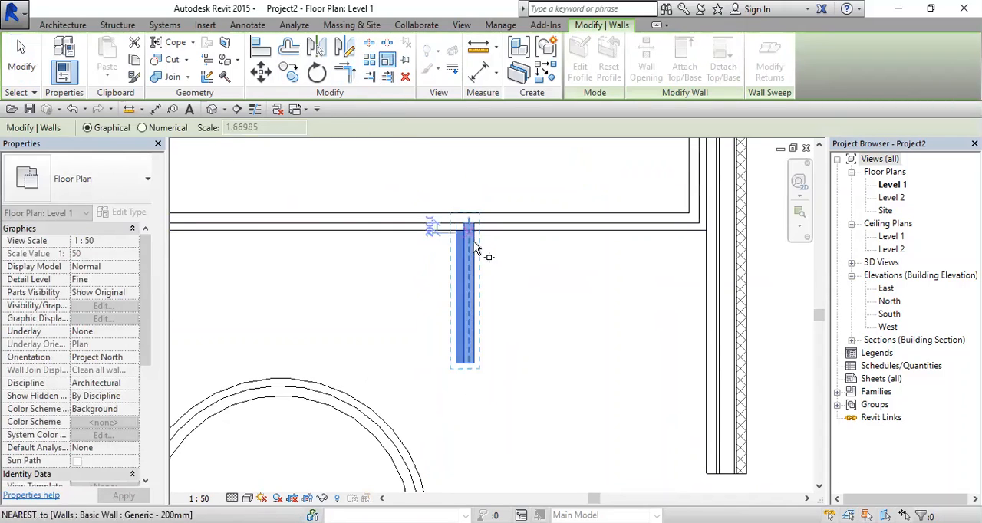
click(144, 128)
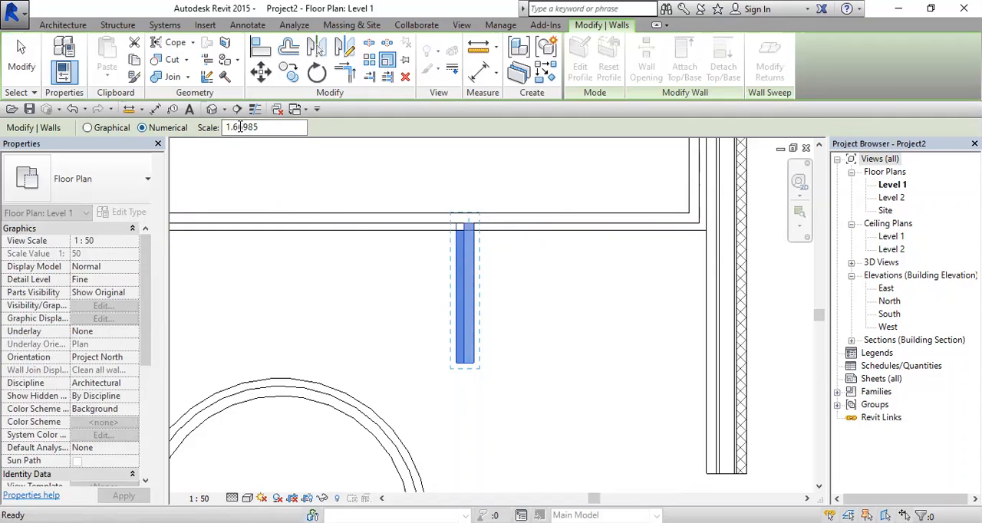
text(2)
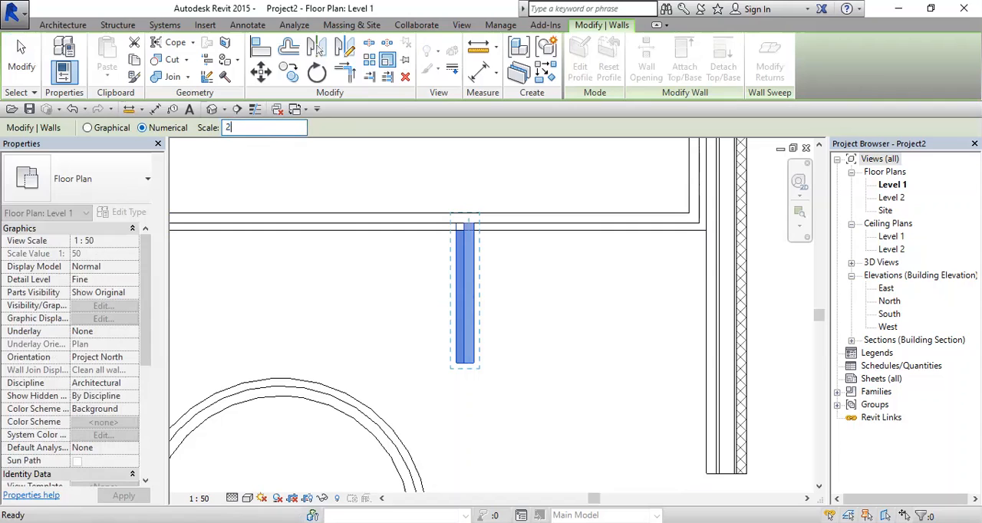
click(467, 223)
scroll(476, 284, down, 3)
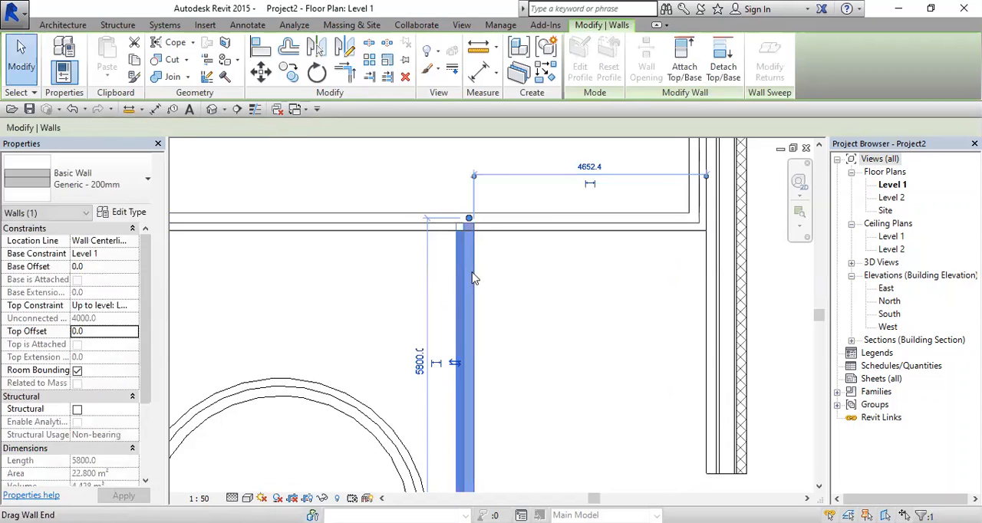
scroll(478, 383, up, 1)
click(480, 378)
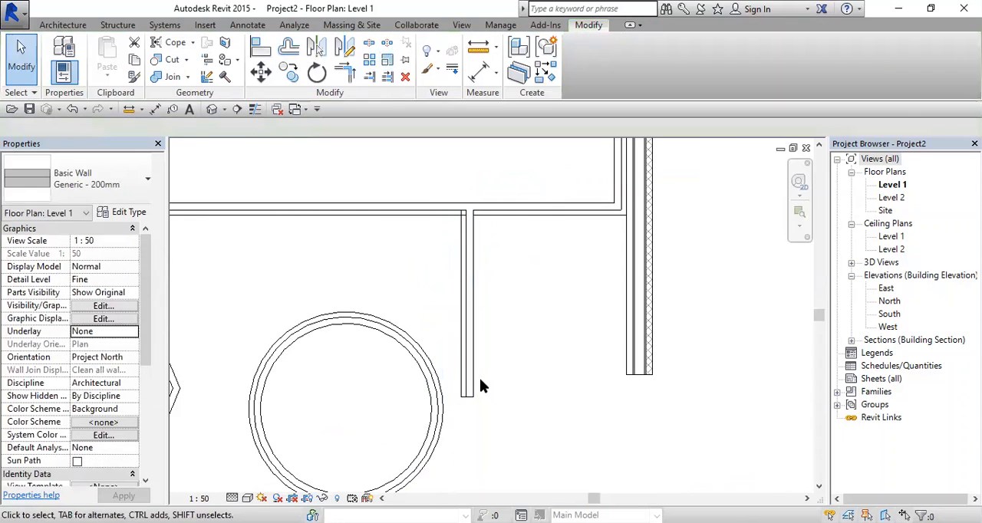
click(473, 332)
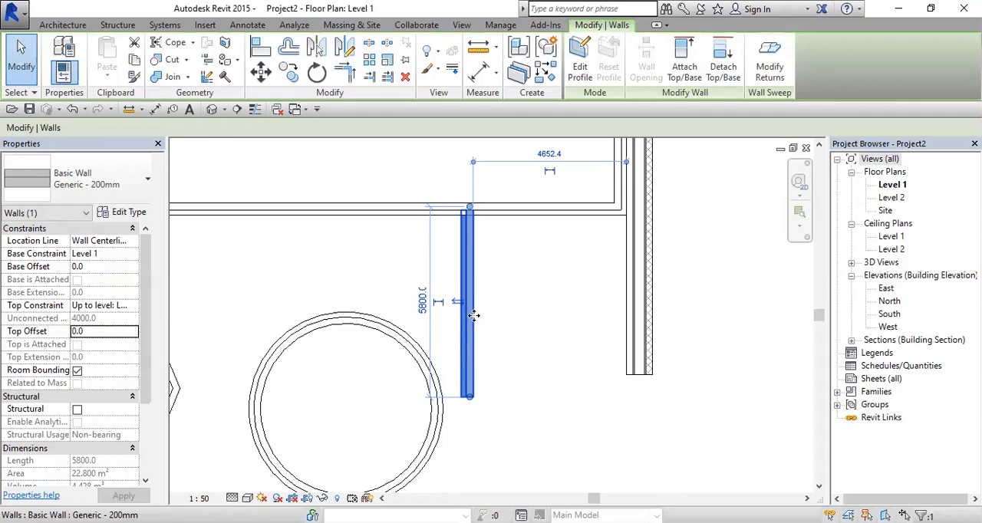
click(497, 305)
middle_drag(508, 327, 513, 383)
scroll(533, 317, down, 1)
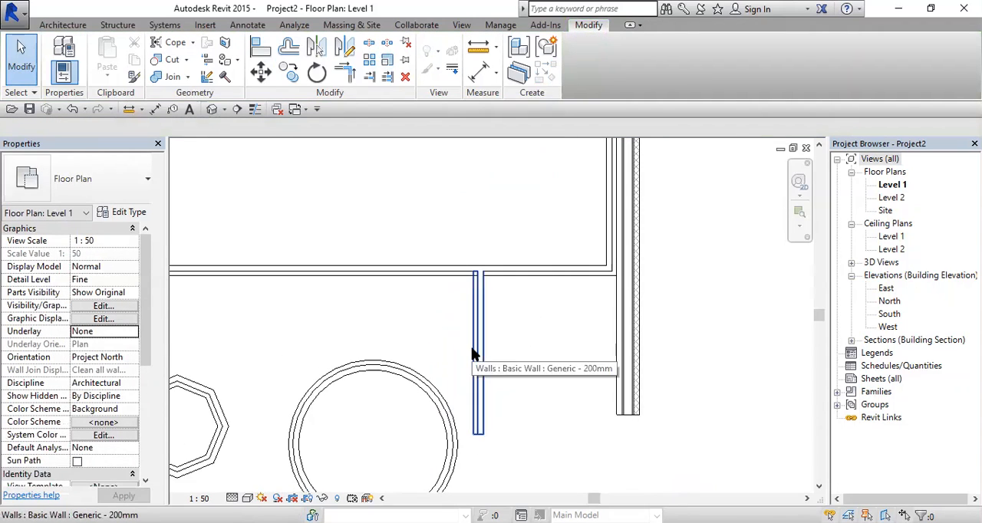
scroll(628, 346, up, 1)
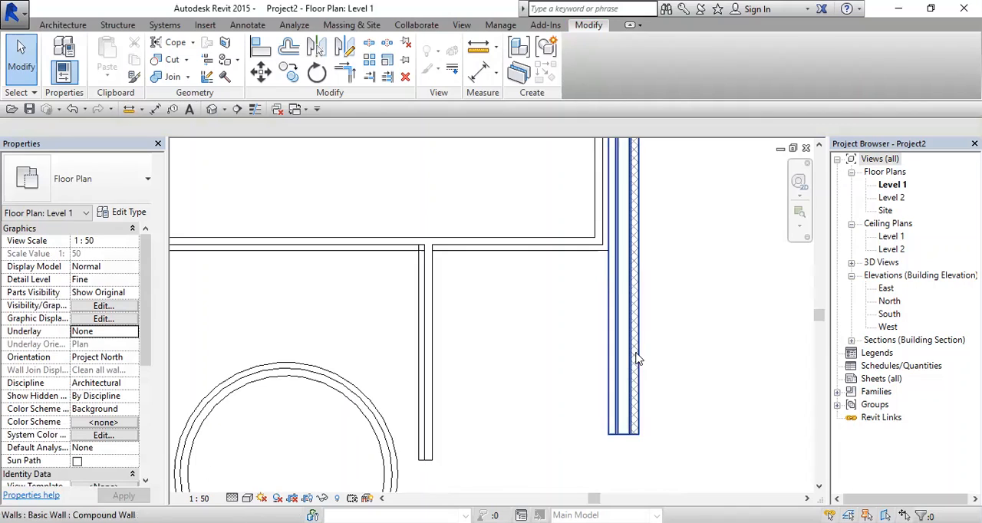
click(636, 358)
key(Escape)
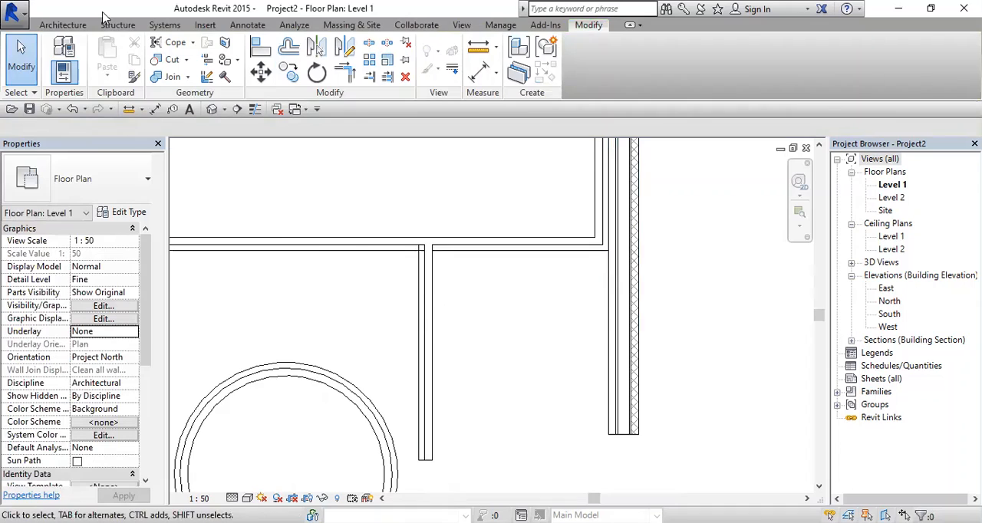
Step: Match the short vertical wall's type to the Compound Wall beside the large room with Match Type Properties
key(m)
key(a)
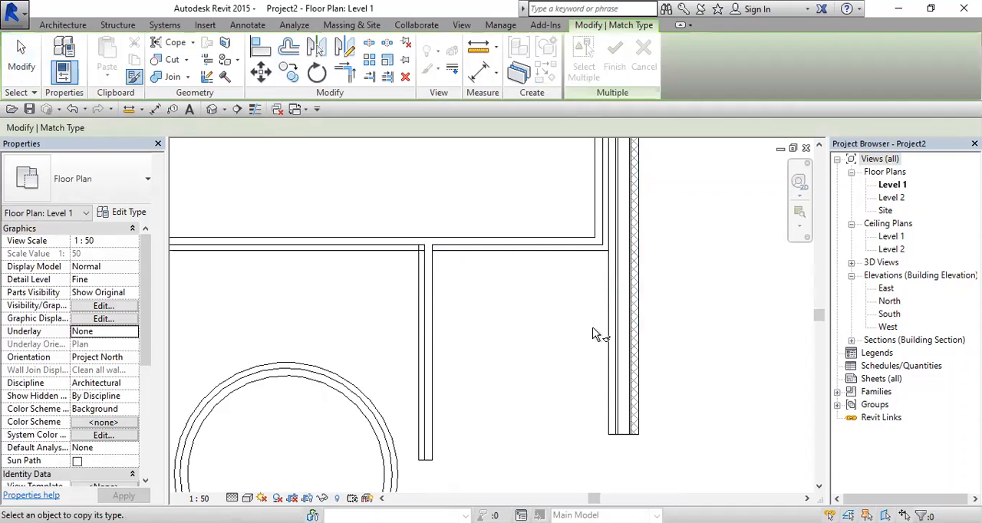
key(Escape)
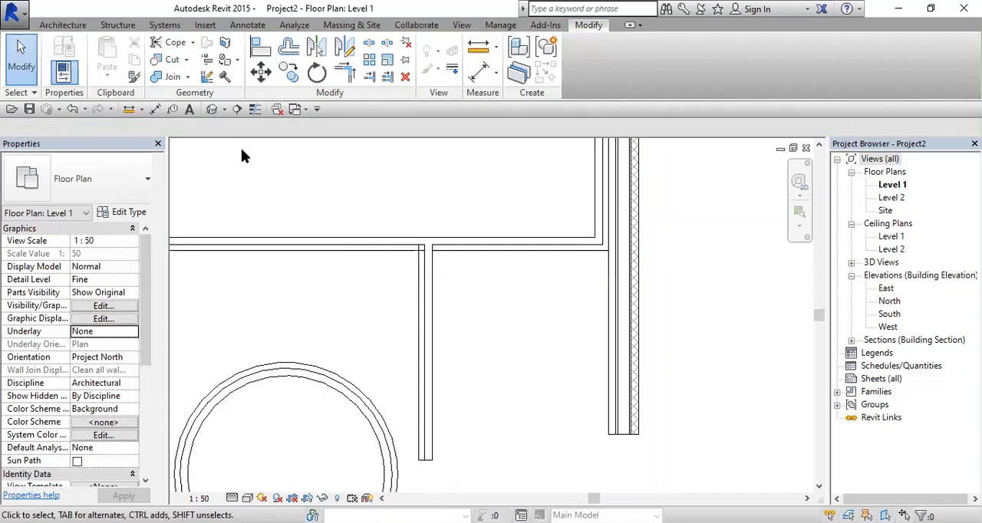
click(132, 80)
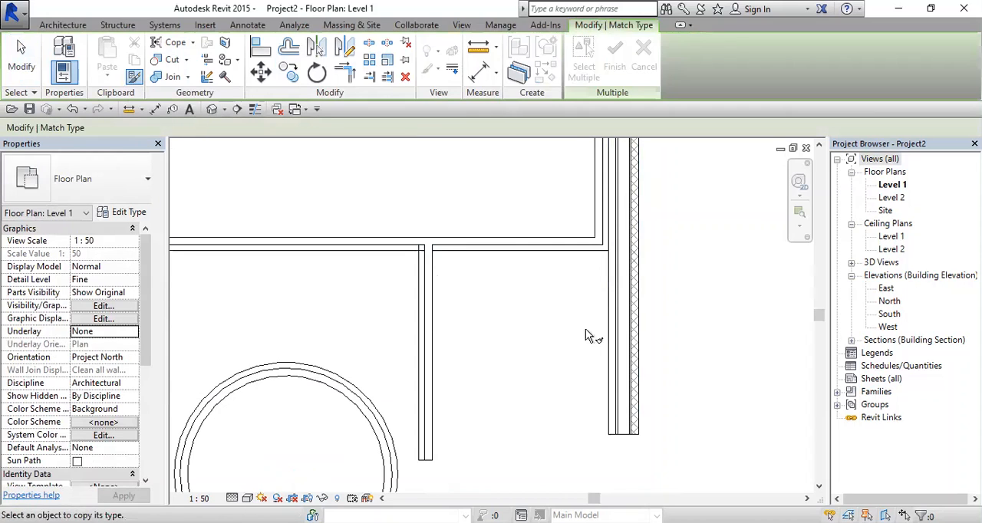
click(616, 332)
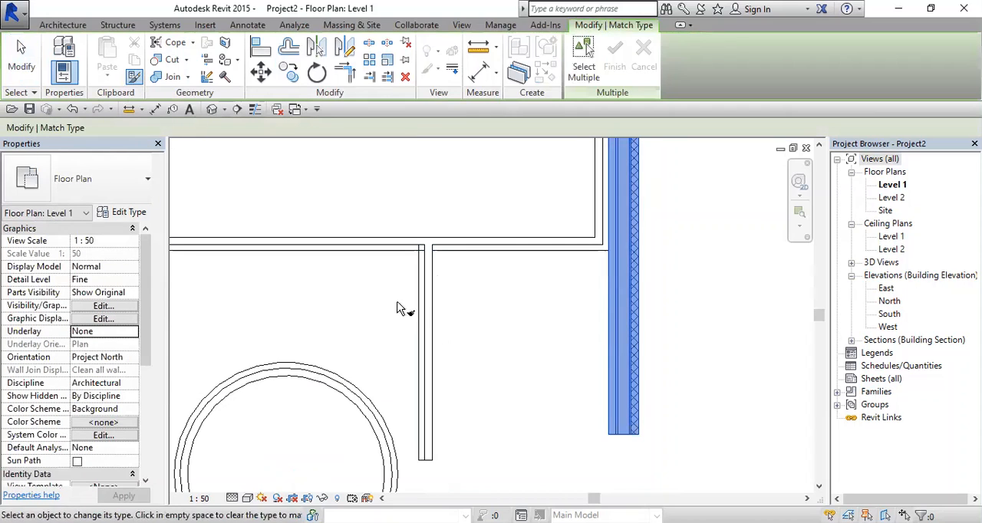
click(434, 317)
scroll(433, 303, down, 2)
key(Escape)
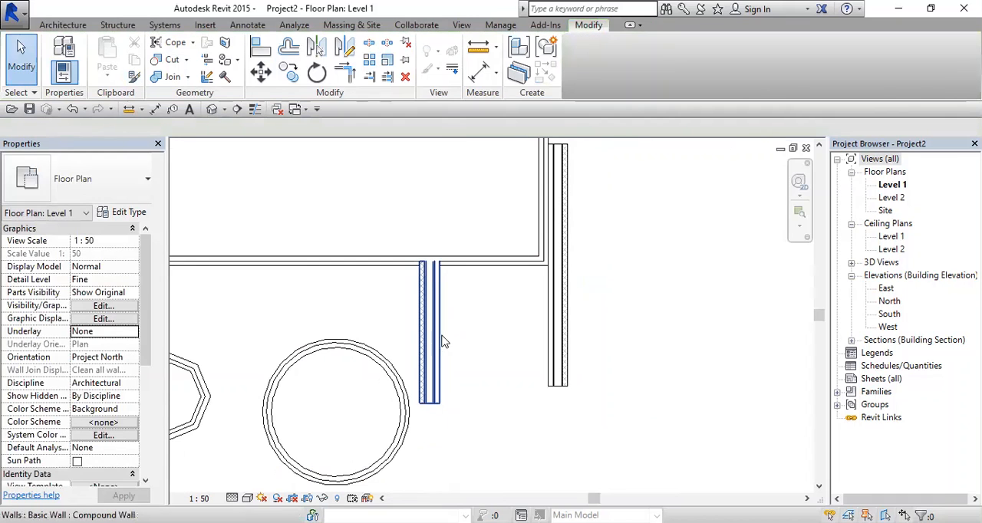
Step: Flip the orientation of the short vertical Compound Wall to the opposite side and back, twice
click(437, 339)
scroll(433, 337, up, 4)
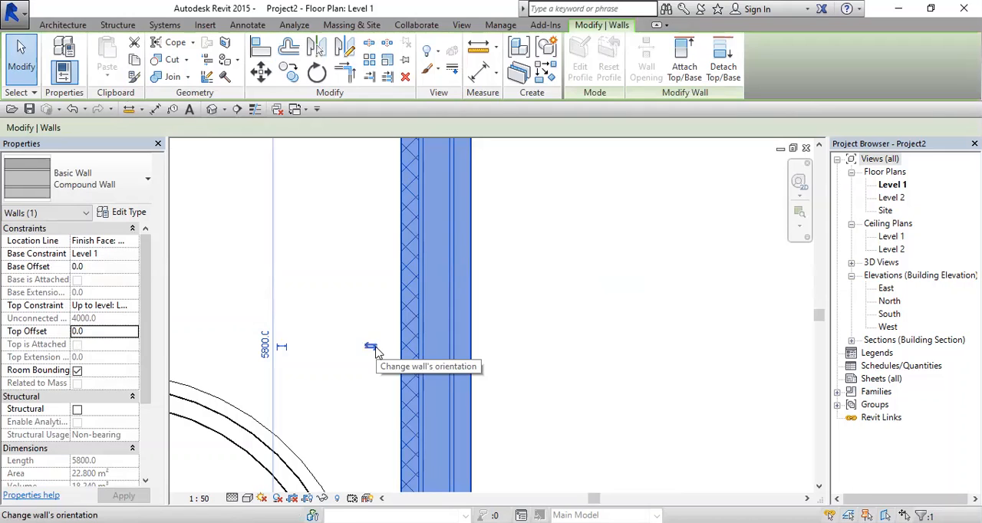
click(371, 348)
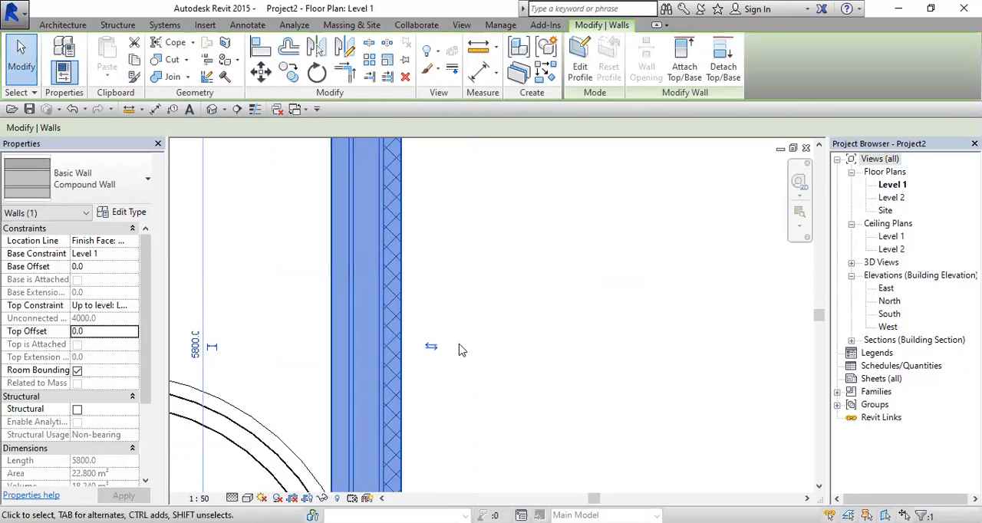
click(433, 346)
scroll(431, 333, down, 2)
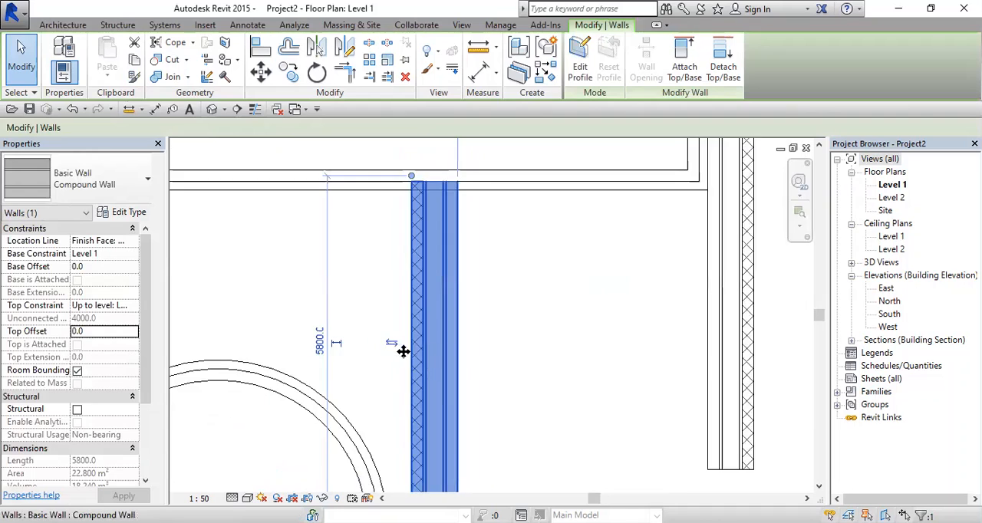
scroll(402, 352, up, 2)
scroll(459, 390, down, 1)
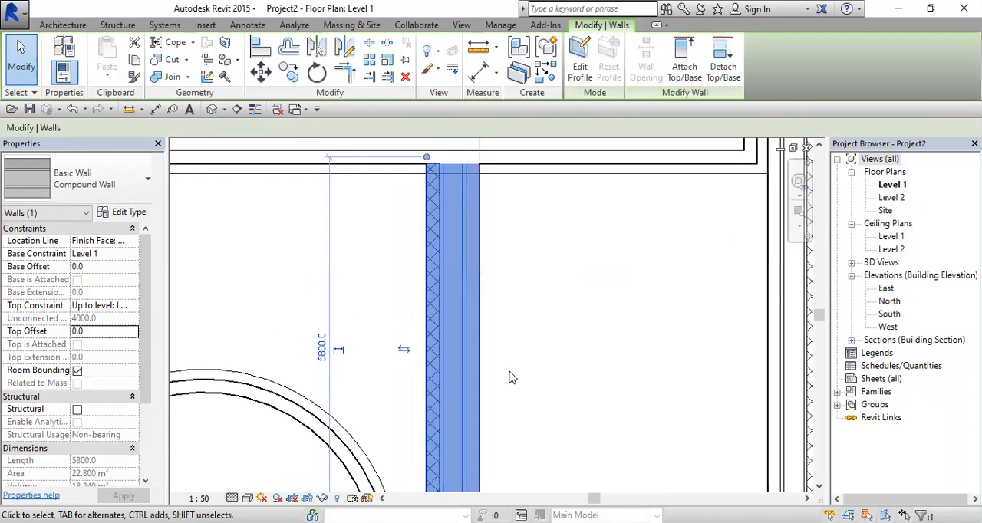
key(space)
key(space)
scroll(515, 376, down, 1)
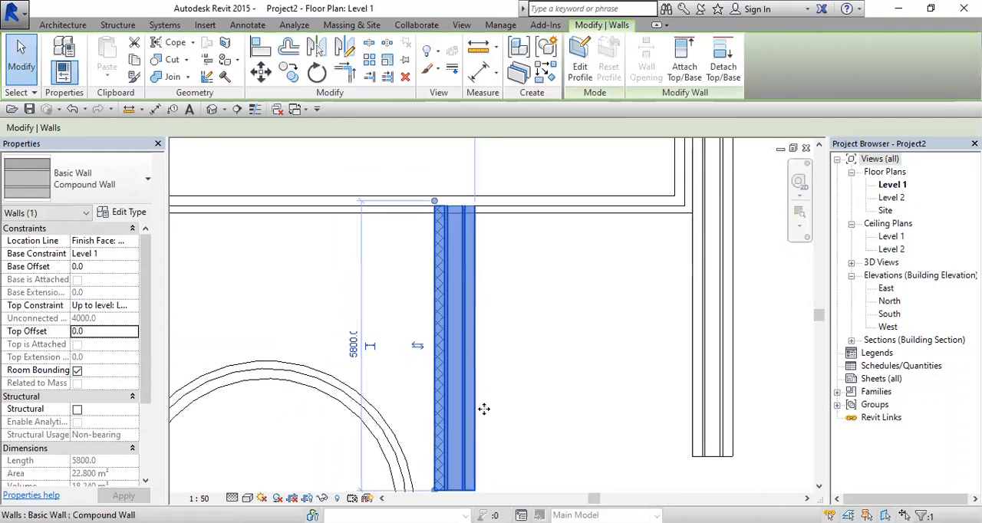
click(495, 425)
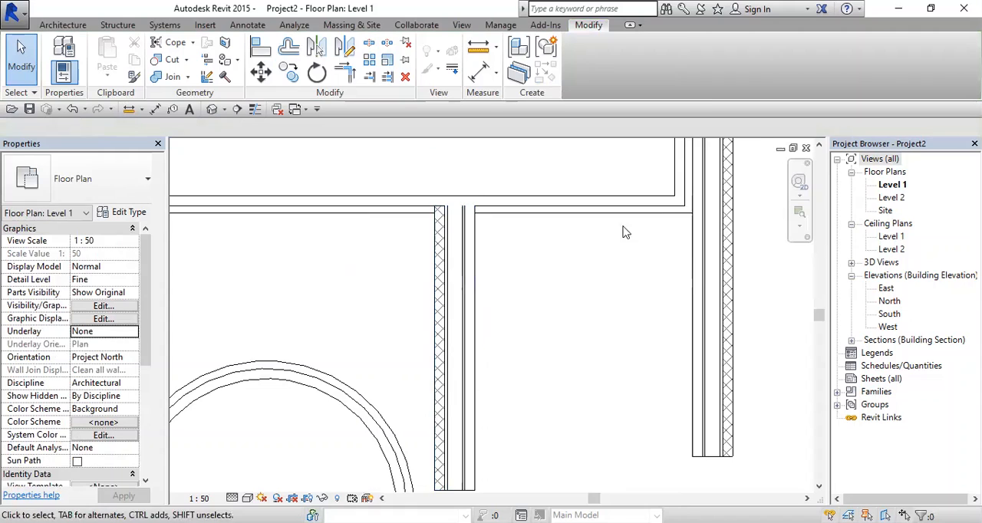
Step: Turn on Thin Lines at the junction of the short Compound Wall and the room's lower wall, and turn it off again
scroll(475, 305, up, 3)
scroll(511, 285, up, 3)
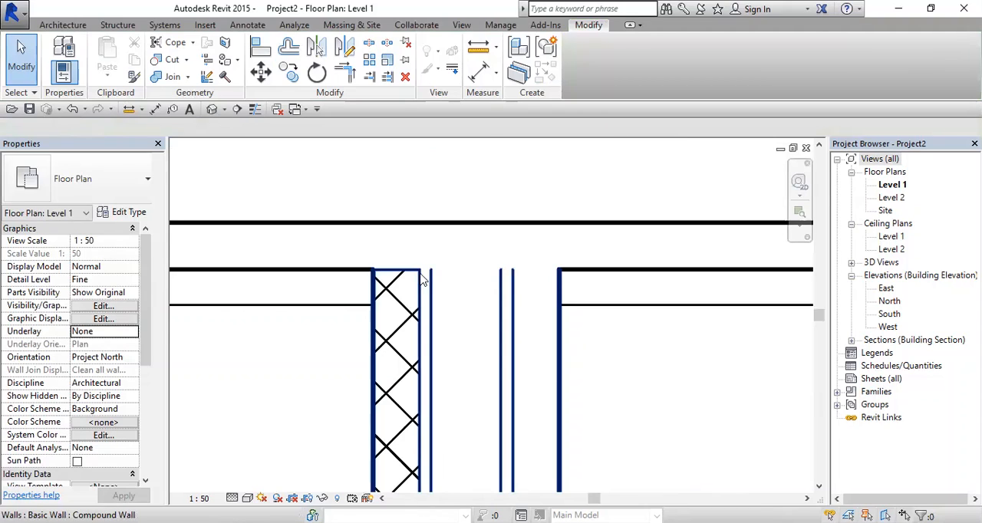
click(256, 110)
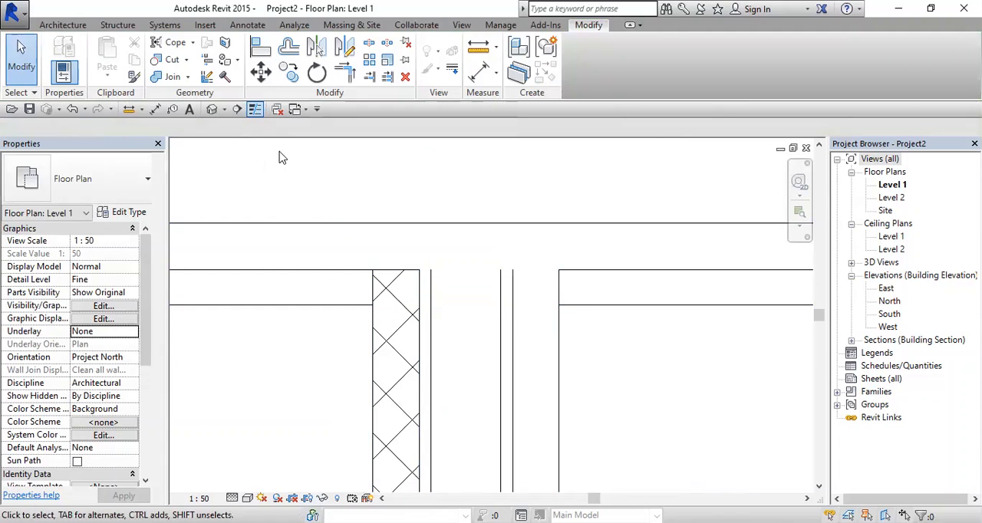
click(255, 111)
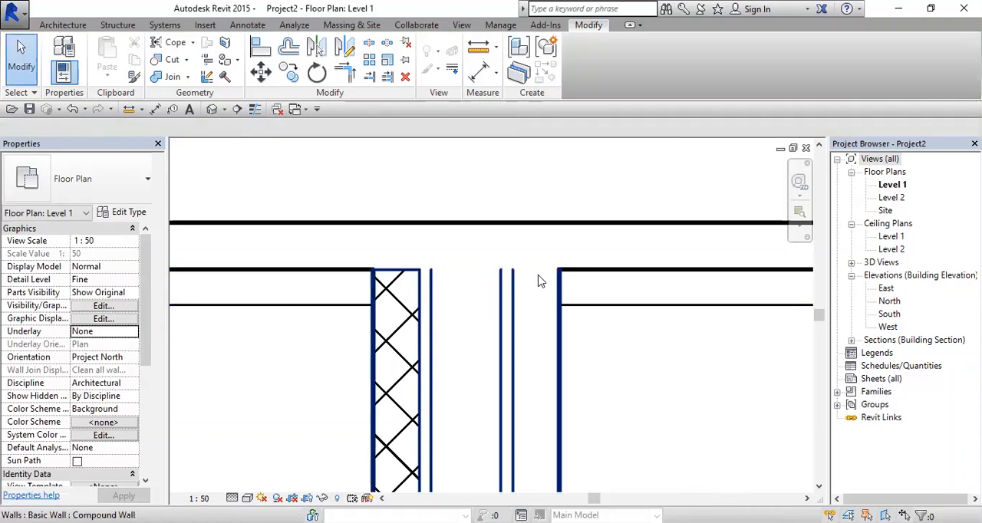
scroll(460, 253, down, 2)
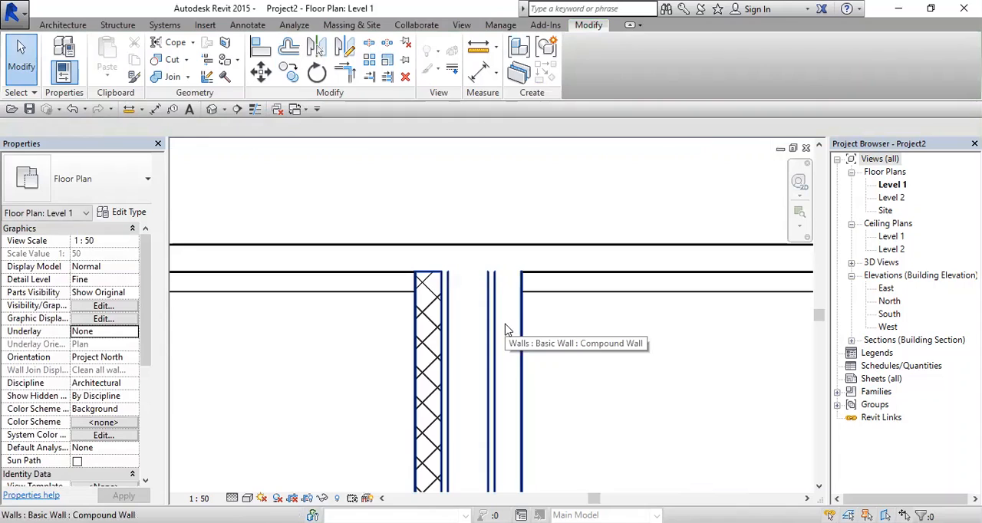
Step: View the Level 2 floor plan and return to the Level 1 floor plan
scroll(414, 345, down, 3)
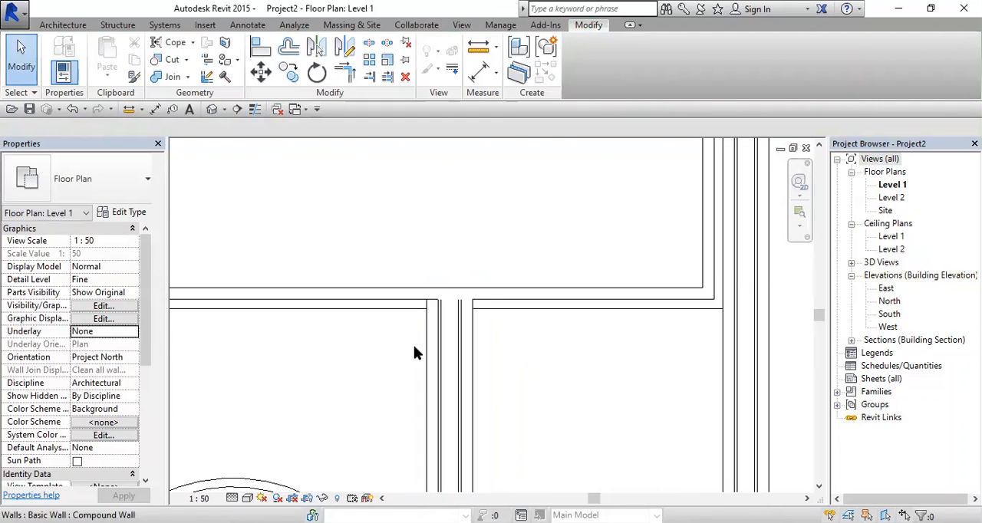
scroll(409, 351, down, 2)
mouse_move(368, 328)
middle_down()
mouse_move(492, 304)
mouse_move(481, 363)
middle_up()
scroll(490, 303, down, 1)
double_click(891, 197)
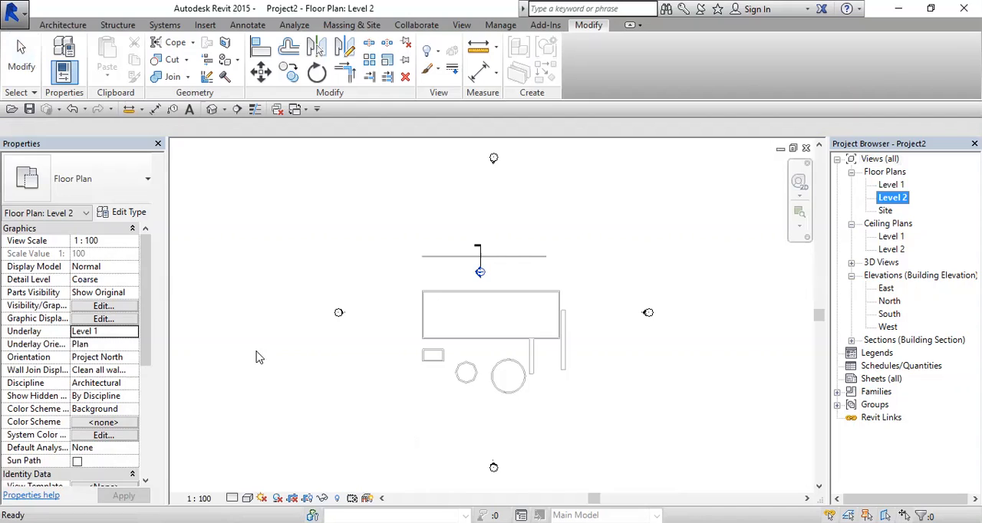
double_click(892, 185)
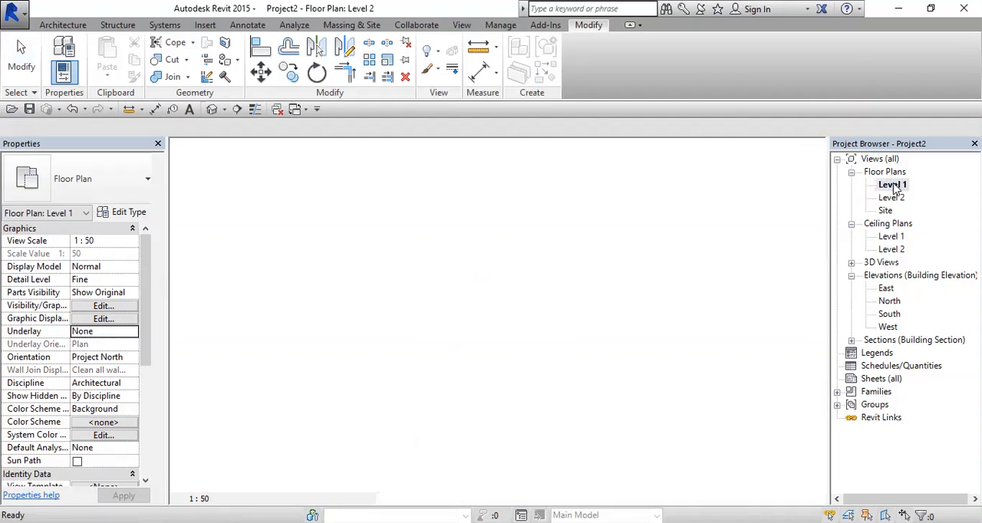
Step: Copy the large room, small rectangle, polygon, circle and both vertical Compound Walls on Level 1 to the clipboard
middle_drag(323, 254, 333, 197)
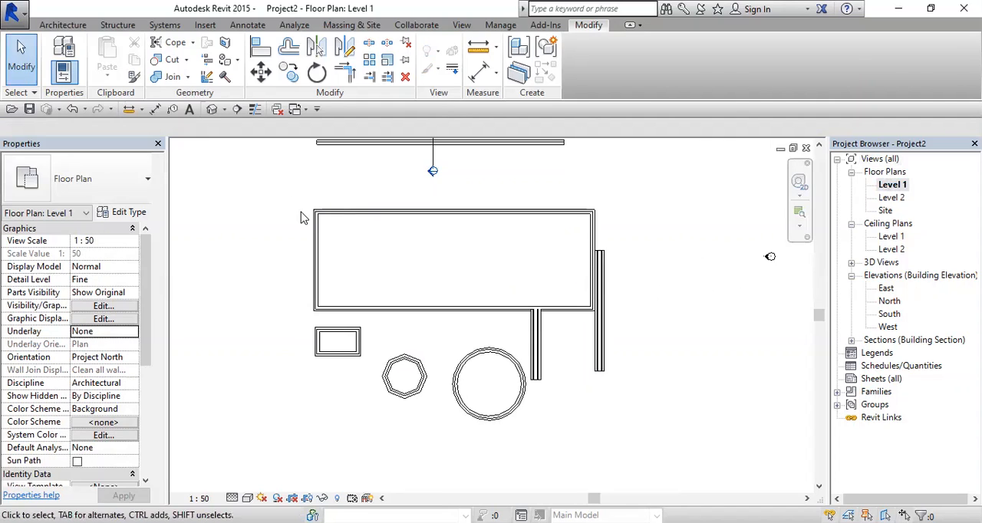
drag(293, 197, 656, 435)
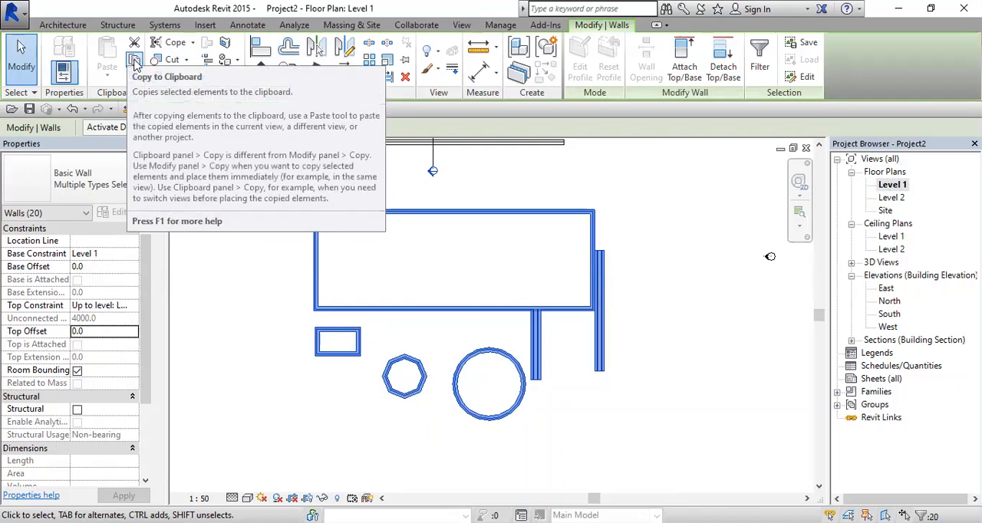
click(135, 62)
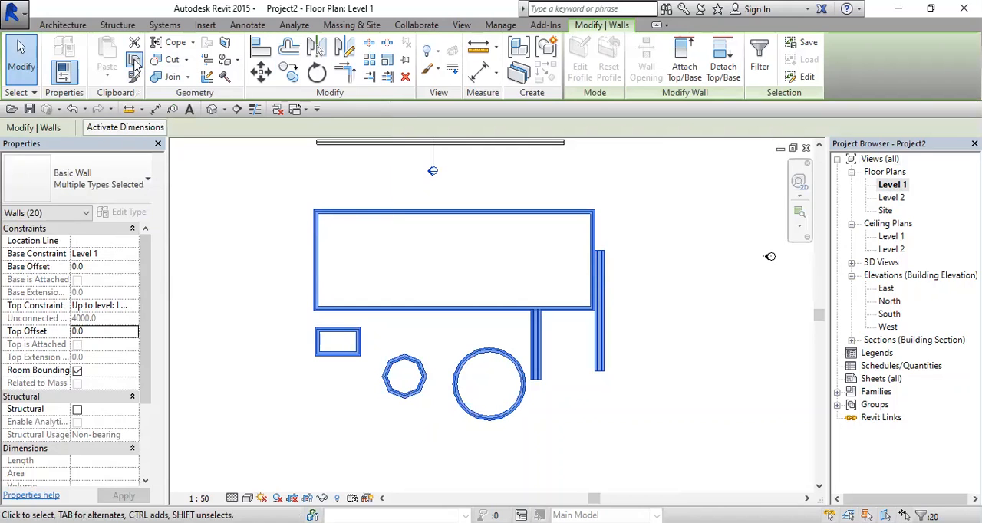
Step: Paste the copied walls in the Level 2 floor plan using Aligned to Same Place
double_click(891, 197)
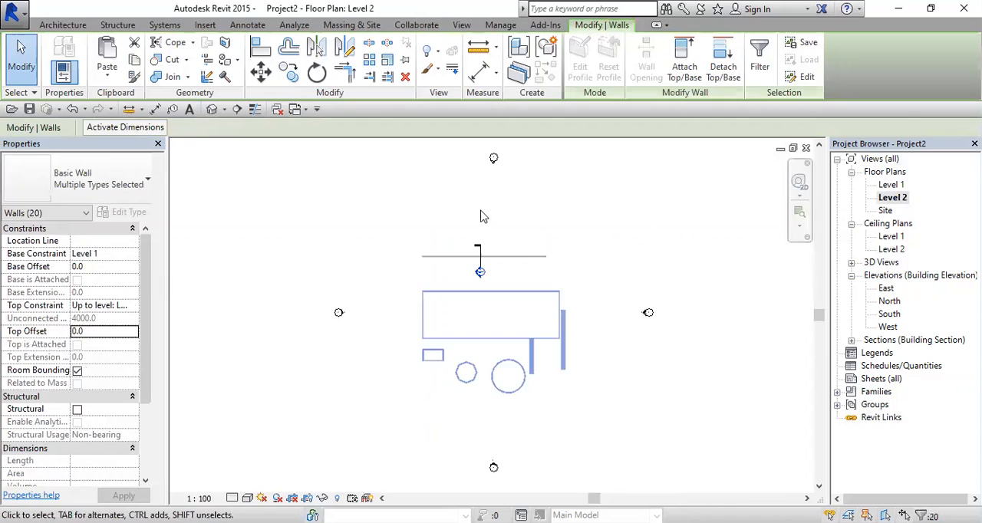
key(Escape)
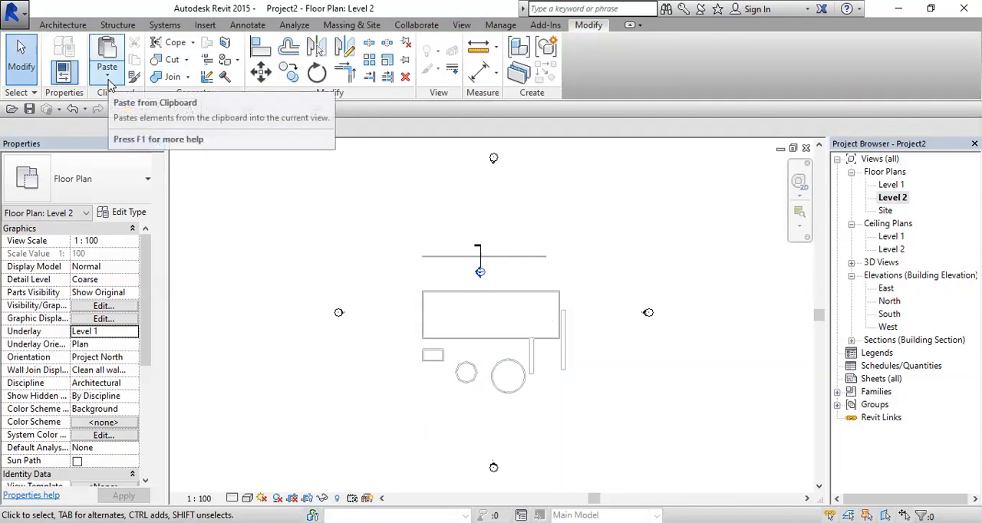
click(108, 80)
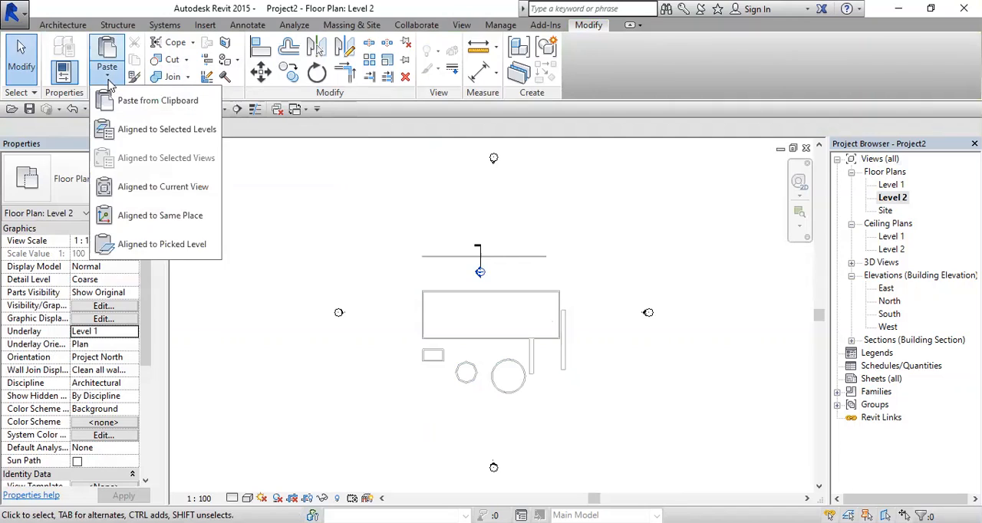
click(151, 216)
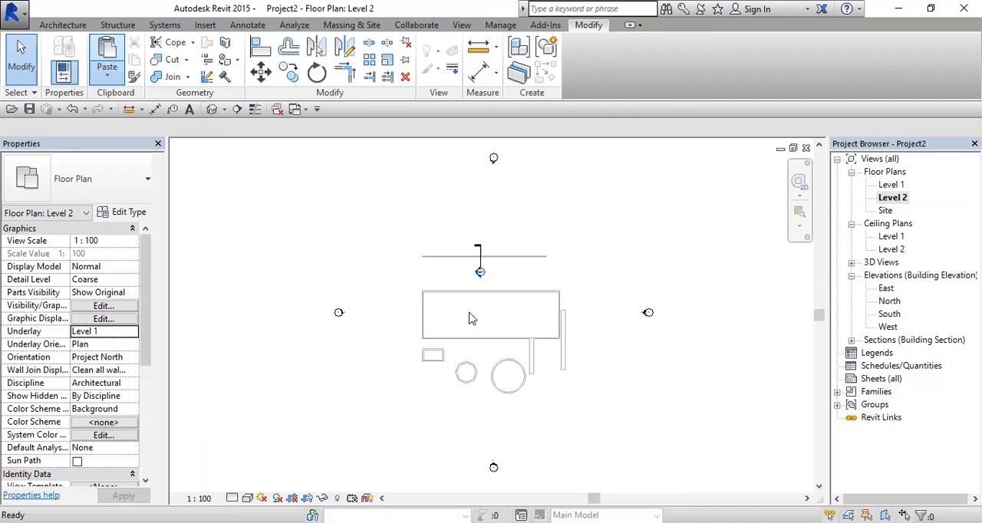
Step: Paste the copied walls into the Level 2 floor plan using Aligned to Current View and clear the selection
click(471, 320)
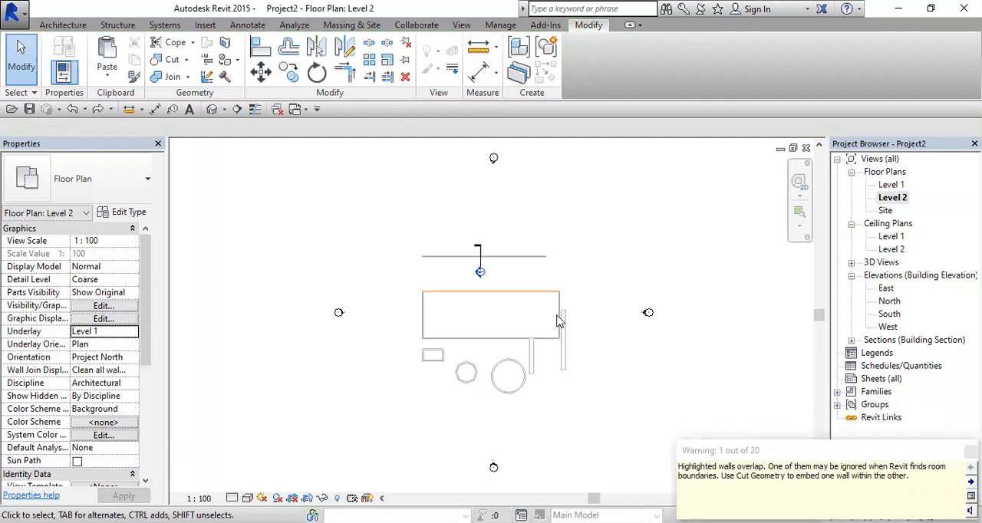
middle_click(637, 242)
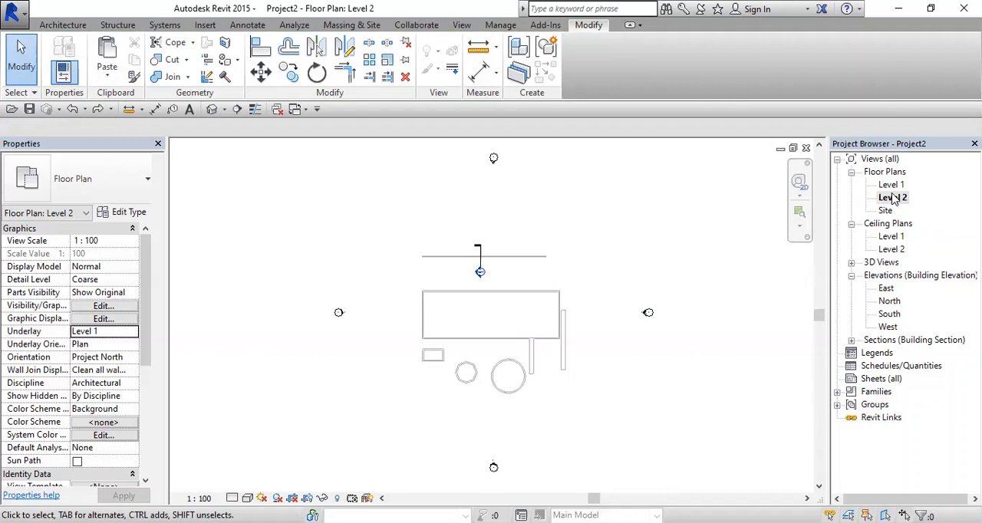
click(119, 80)
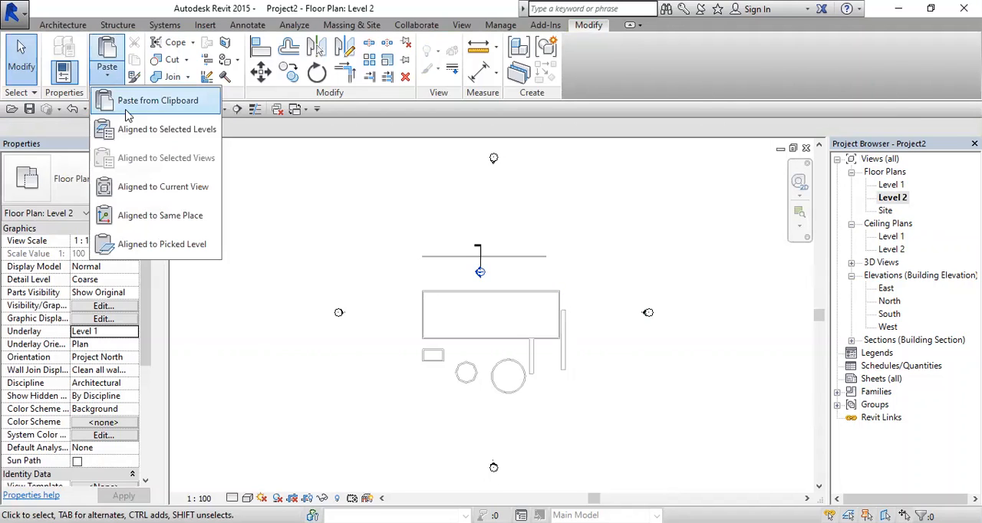
click(159, 190)
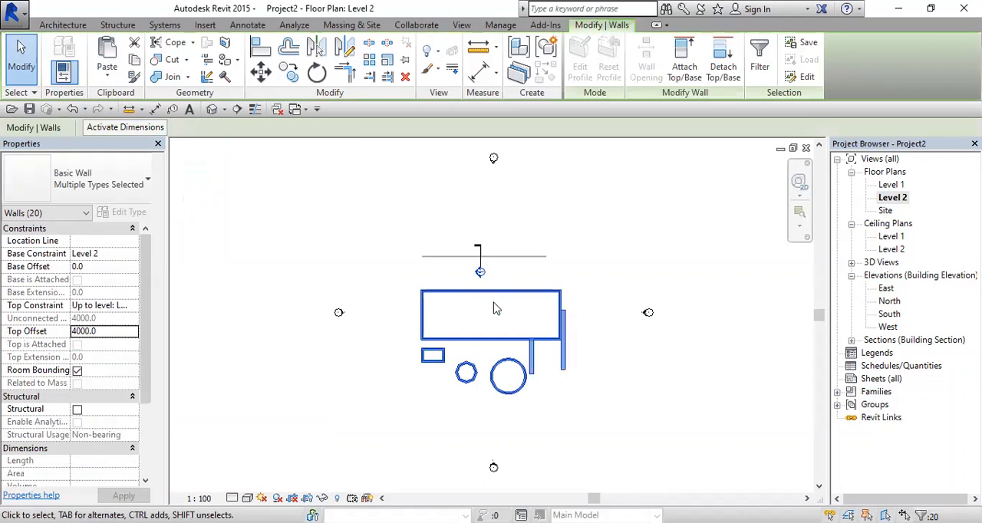
click(493, 310)
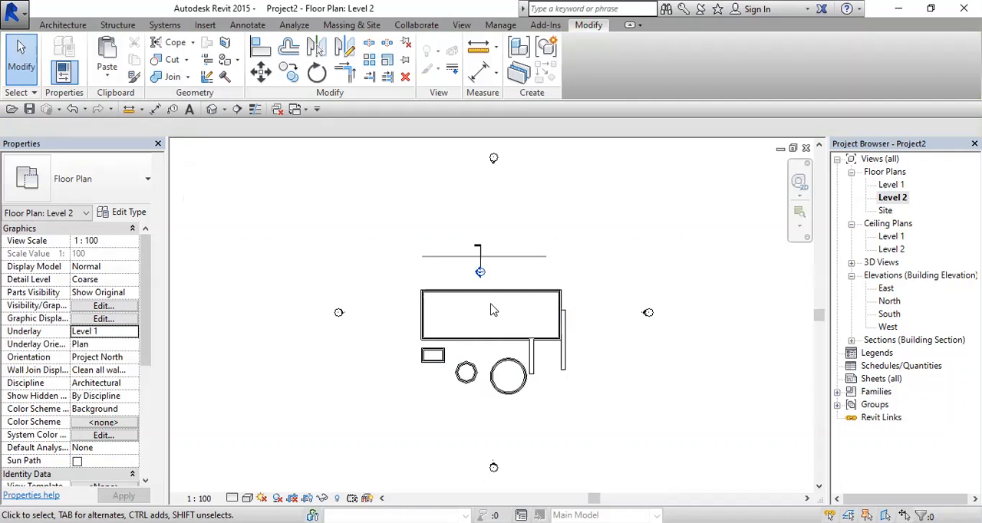
Step: Open the 3D view and check the lower and upper copies of the outer freestanding Compound Wall
click(215, 109)
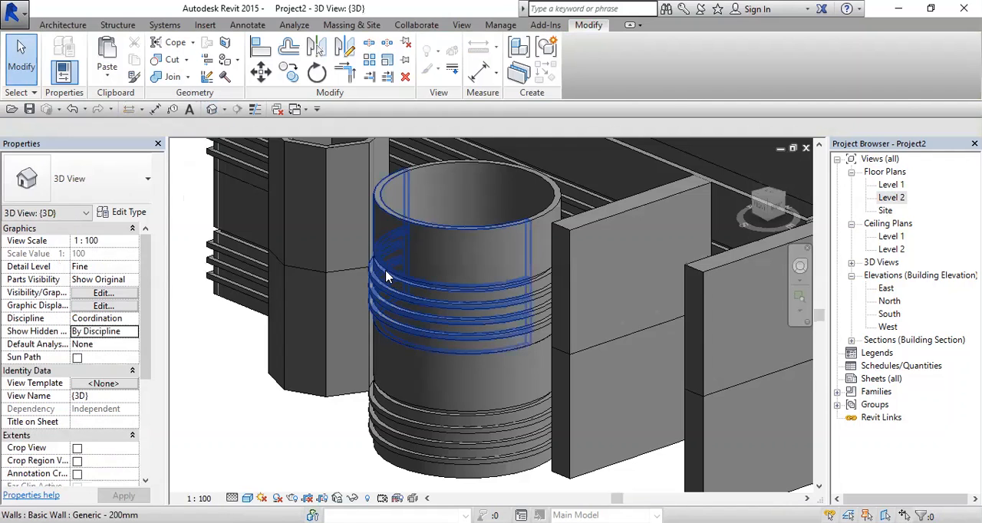
scroll(386, 277, down, 8)
click(506, 338)
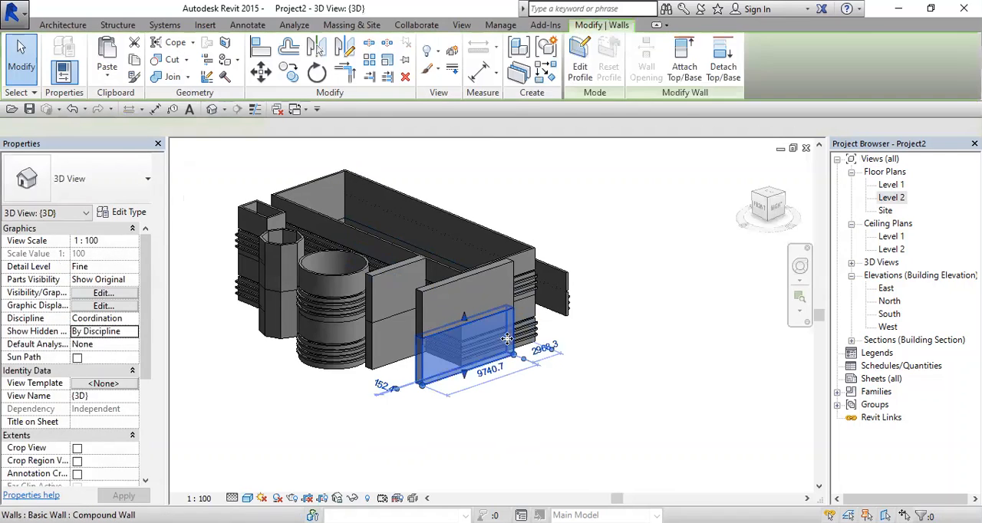
click(482, 285)
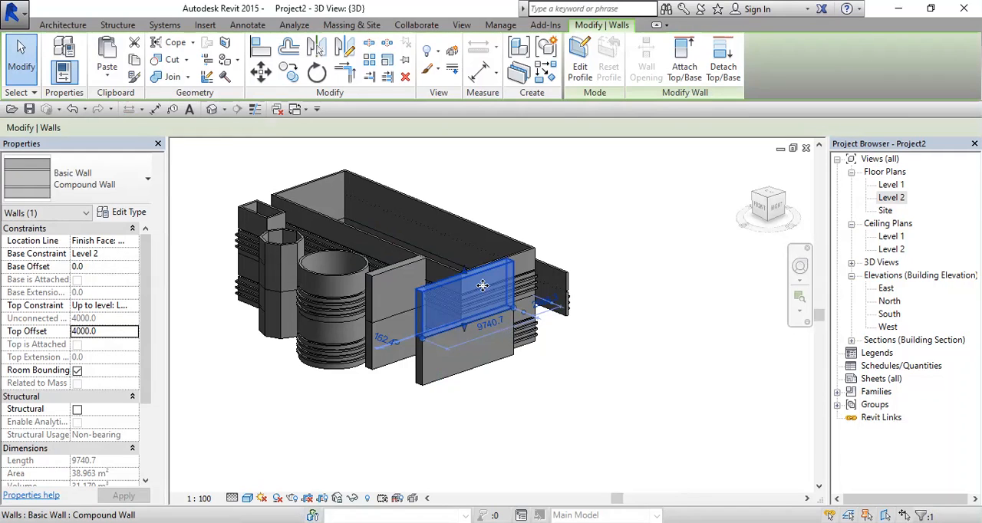
click(725, 266)
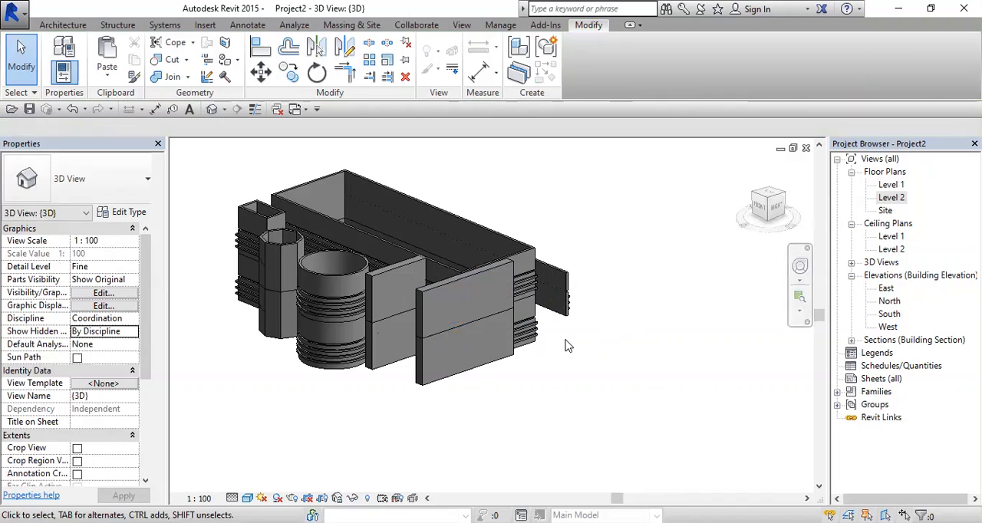